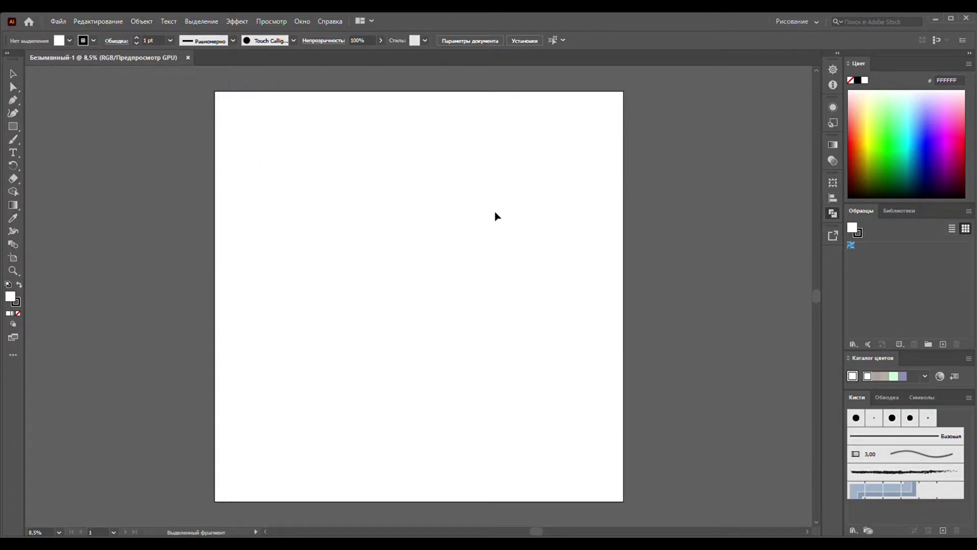
Step: Draw a small circle near the artboard's upper middle and fill it yellow F1FF21
left_click(13, 127)
key("l")
left_click_drag(387, 209, 443, 260)
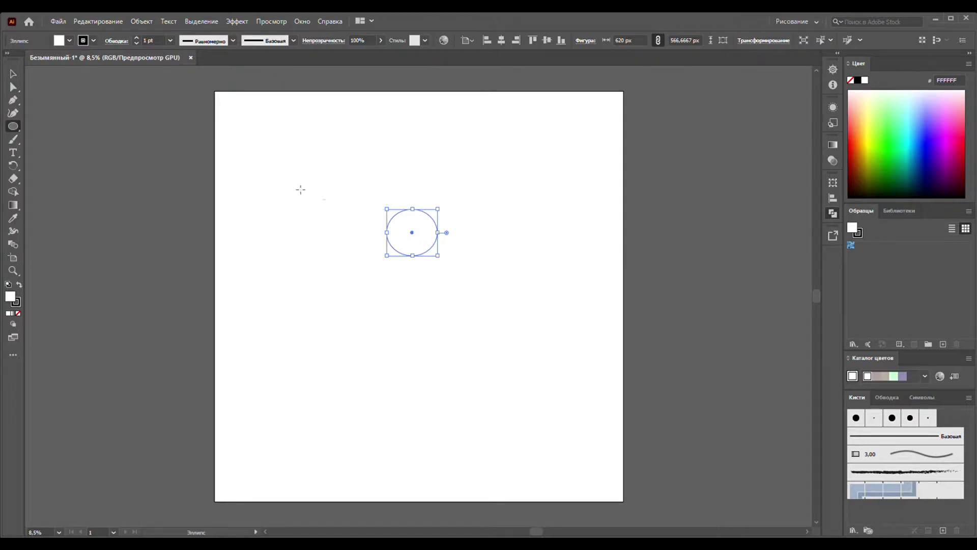
left_click(13, 126)
left_click(873, 141)
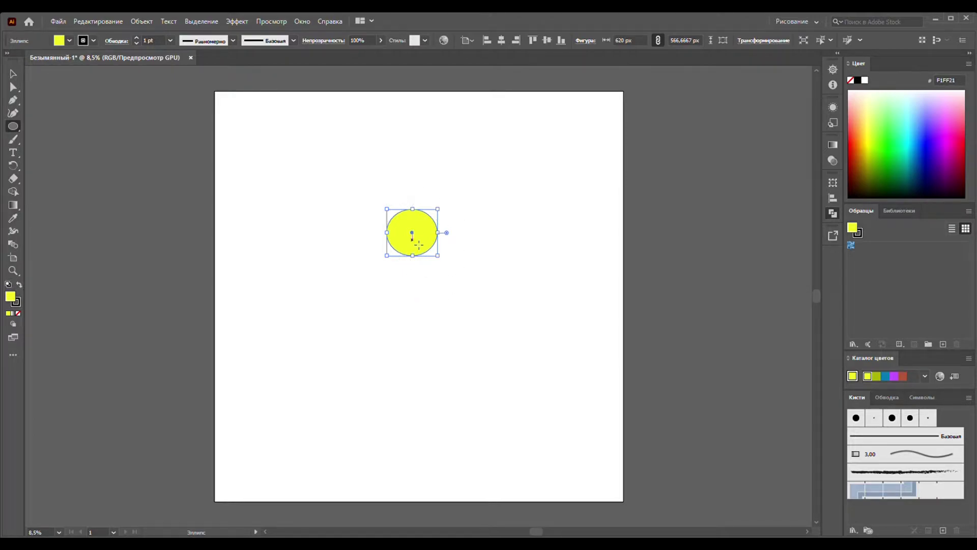
left_click(12, 76)
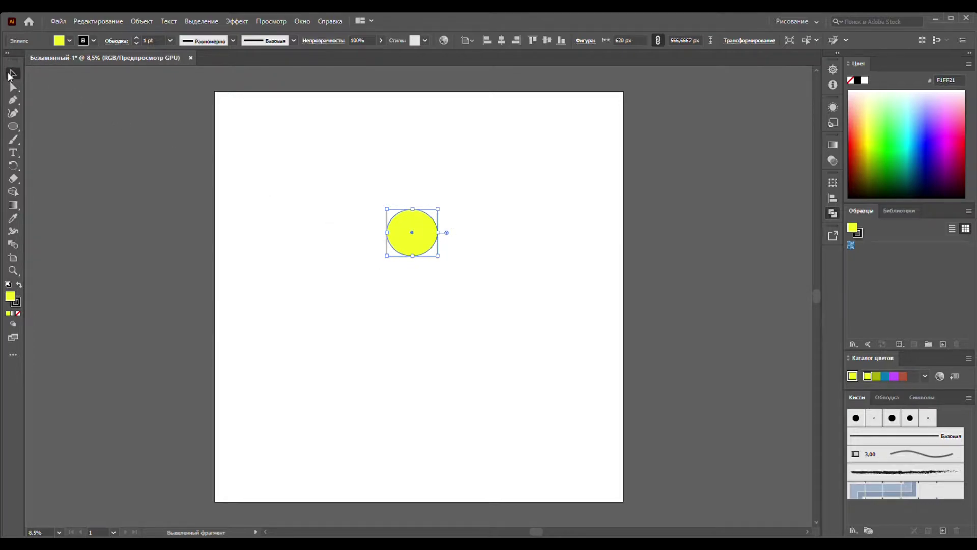
Step: With the Pen tool, draw a closed heart-shaped petal rising from the circle's upper right edge
left_click(249, 157)
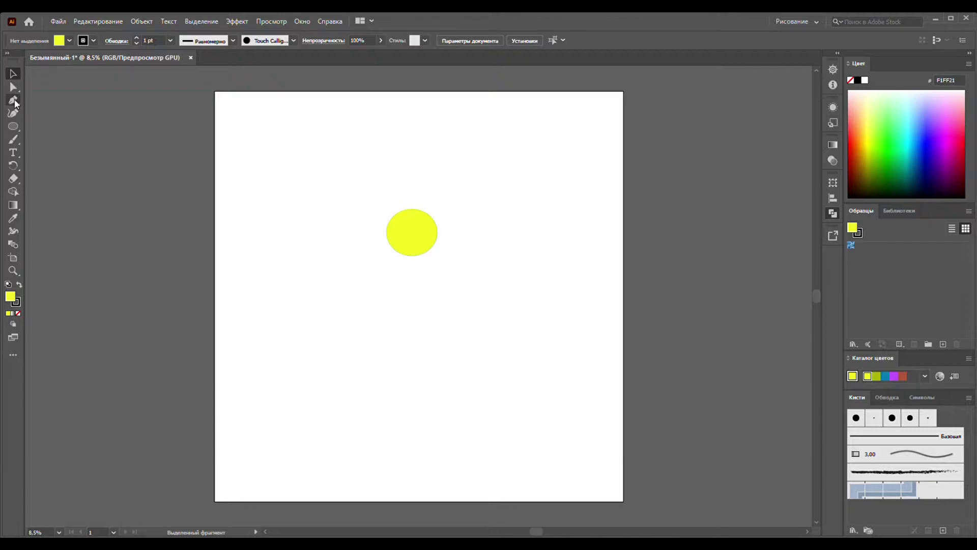
left_click(14, 101)
left_click(419, 208)
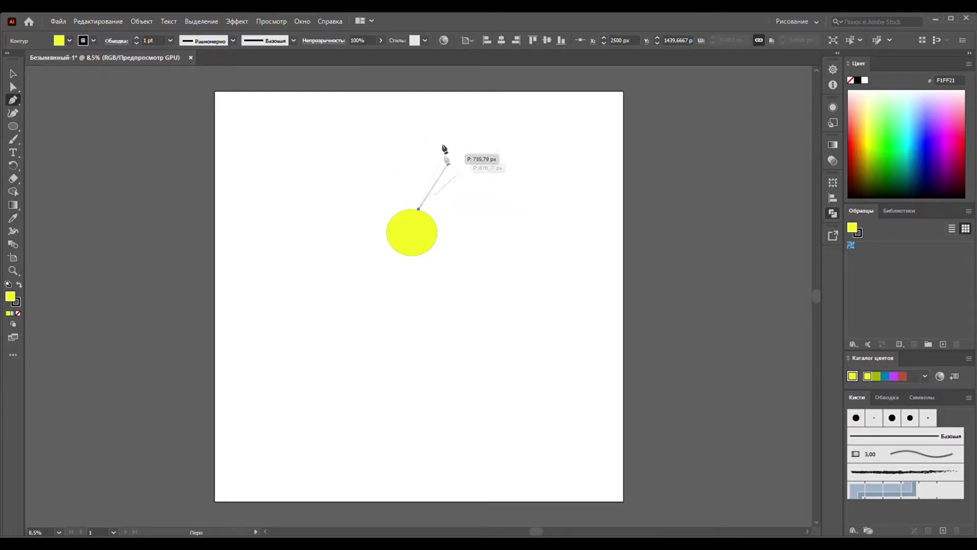
left_click_drag(460, 142, 492, 161)
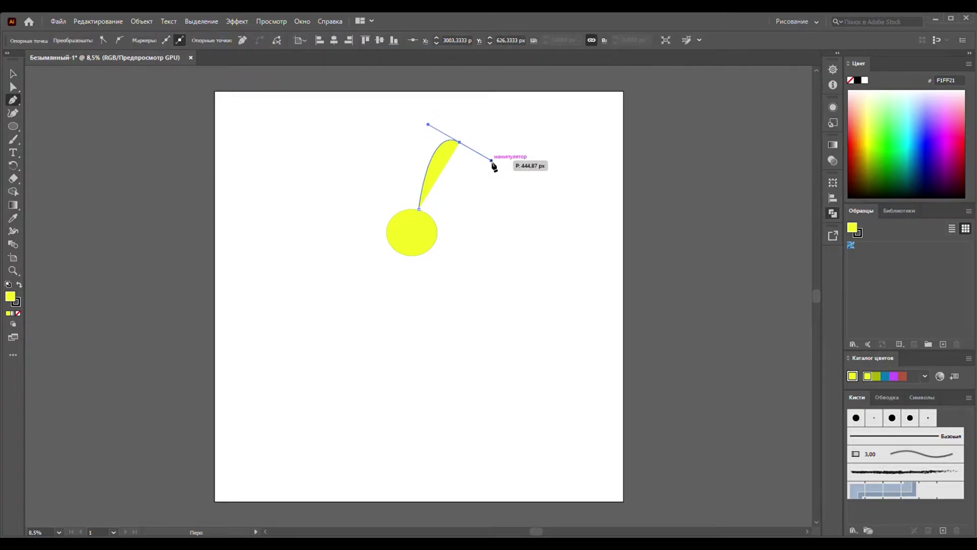
left_click(479, 169)
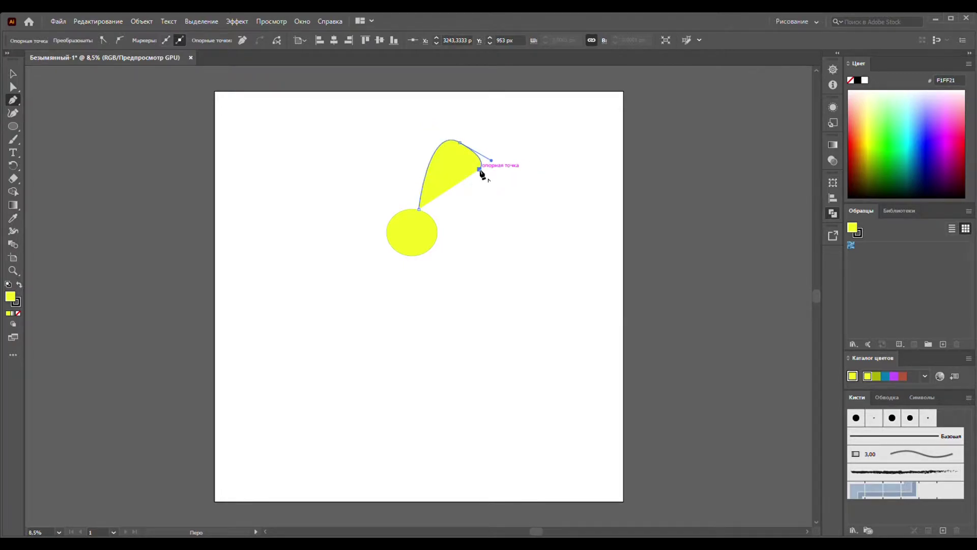
mouse_move(480, 169)
left_mouse_down()
mouse_move(506, 187)
mouse_move(504, 207)
left_mouse_up()
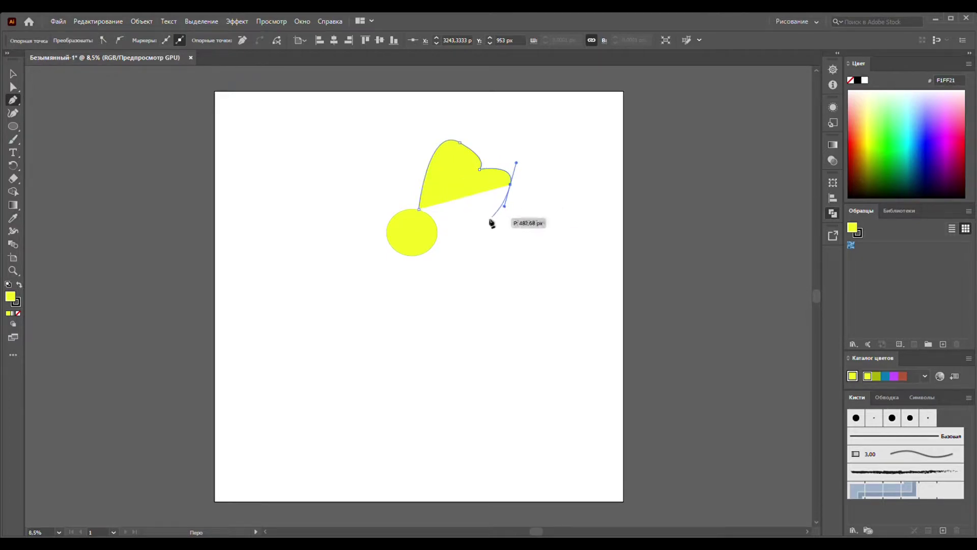
left_click(434, 220)
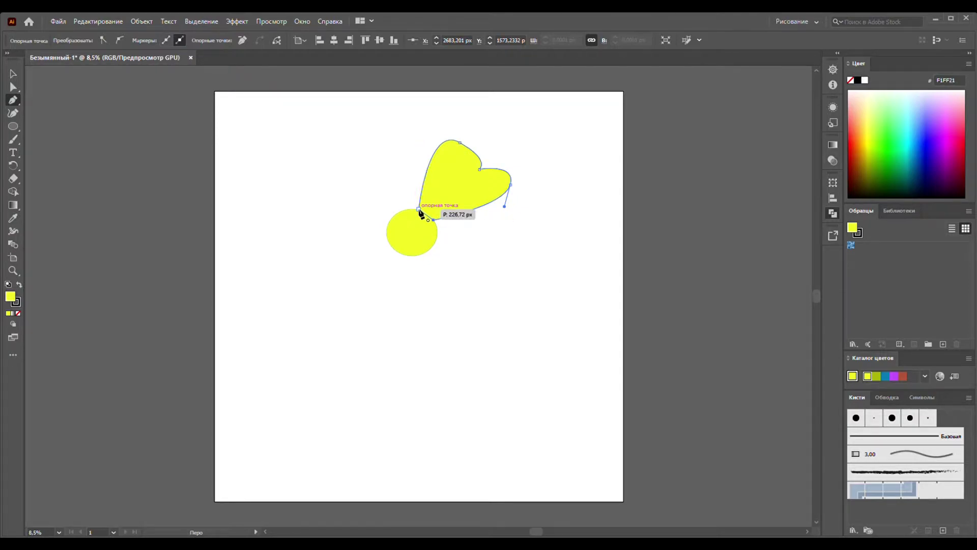
left_click(418, 210)
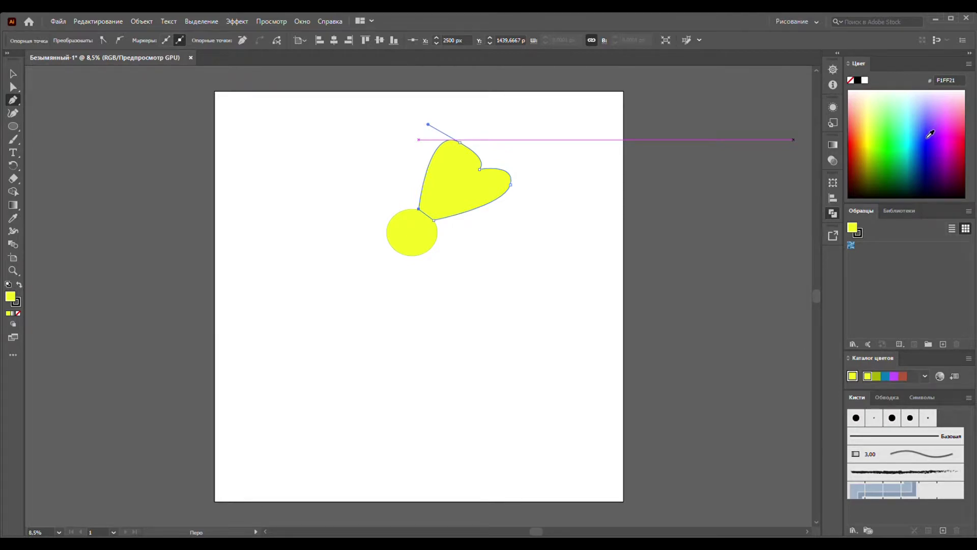
Step: Fill the petal with blue 3251FF from the Color panel spectrum
left_click(928, 135)
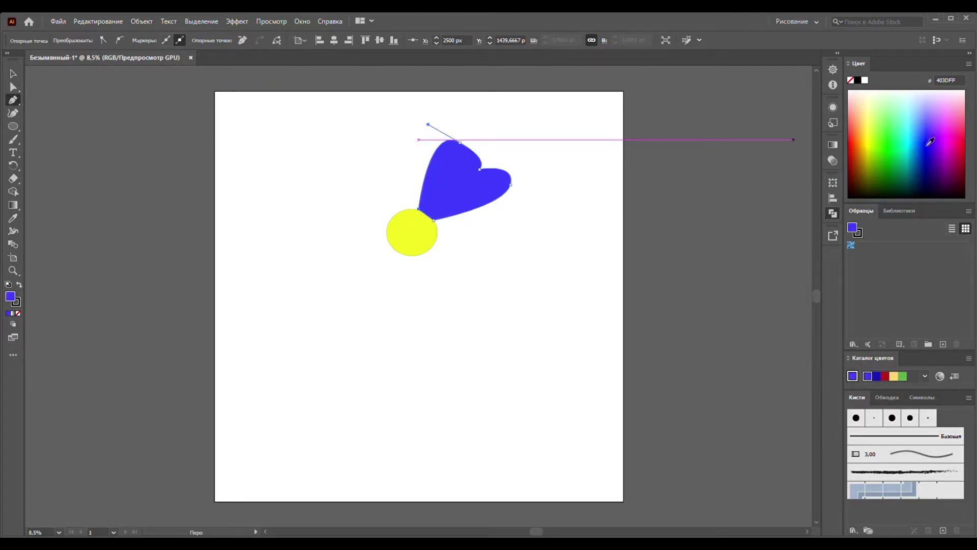
left_click(936, 141)
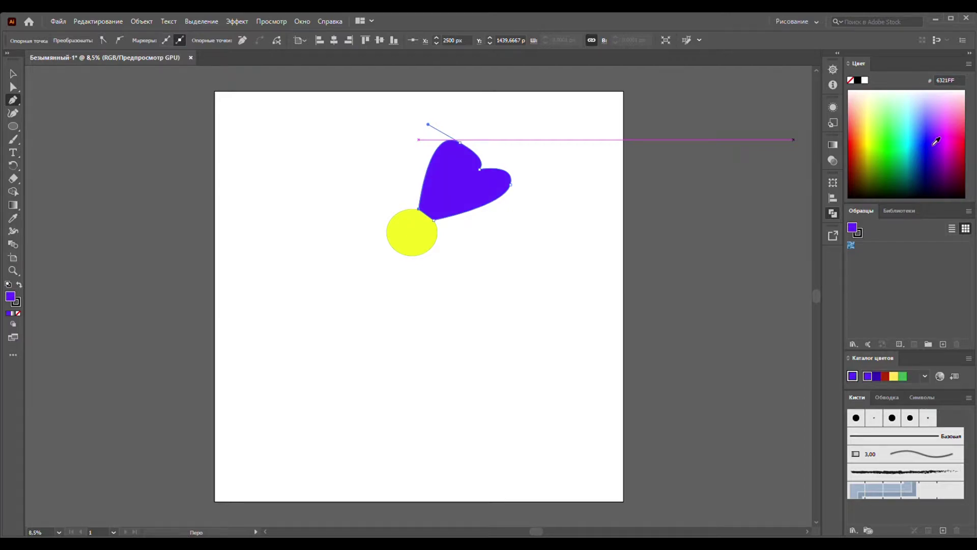
left_click(928, 142)
left_click(928, 137)
left_click(13, 74)
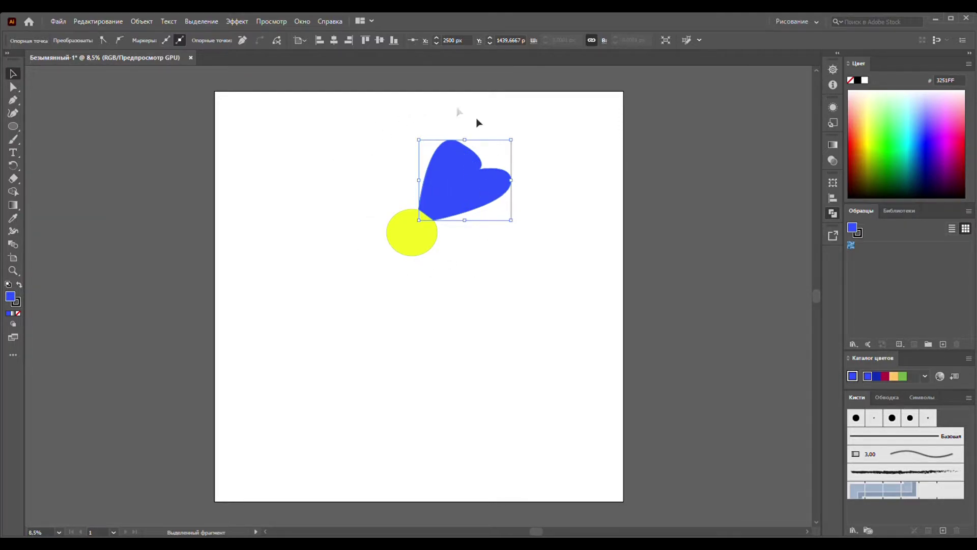
Step: Duplicate the blue petal, rotate the copy, and place it below the first beside the circle
left_click(293, 134)
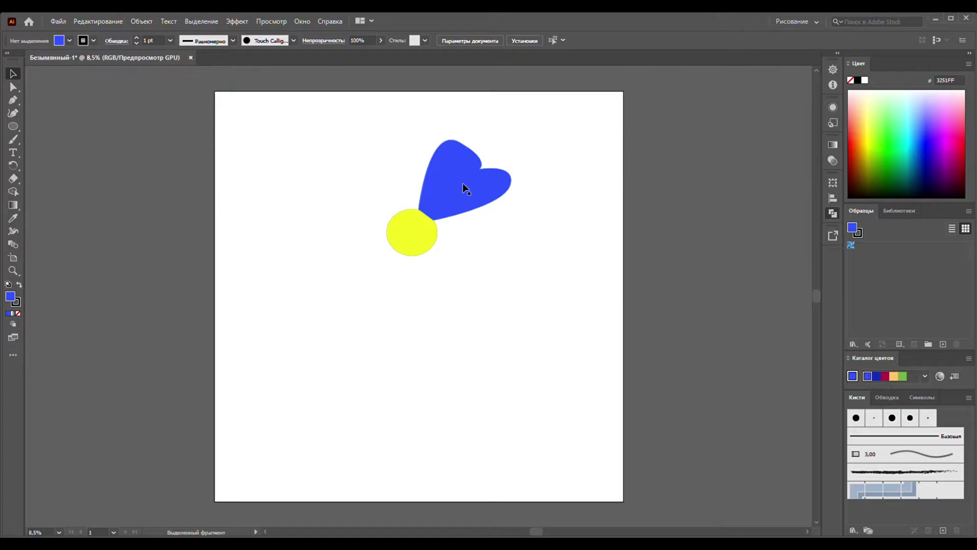
left_click(462, 184)
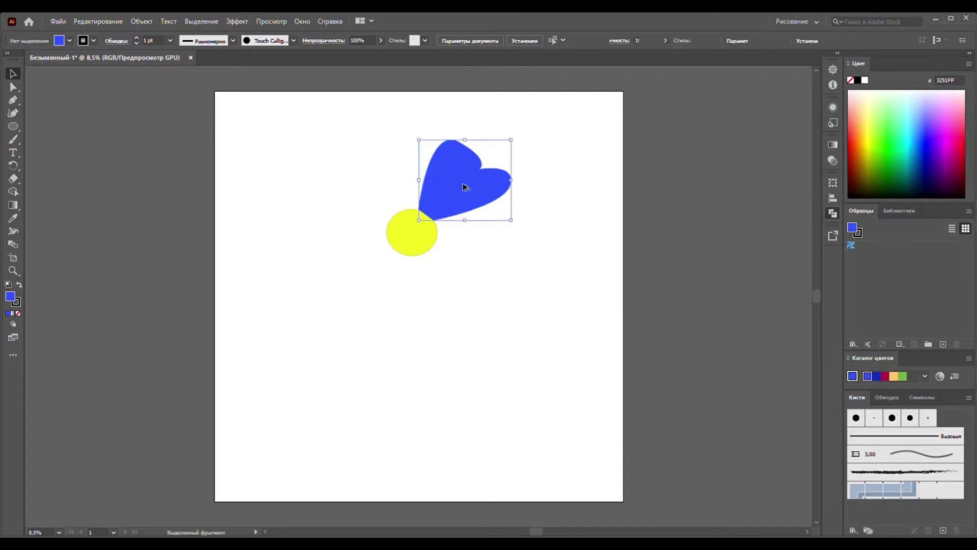
left_click_drag(464, 186, 492, 250)
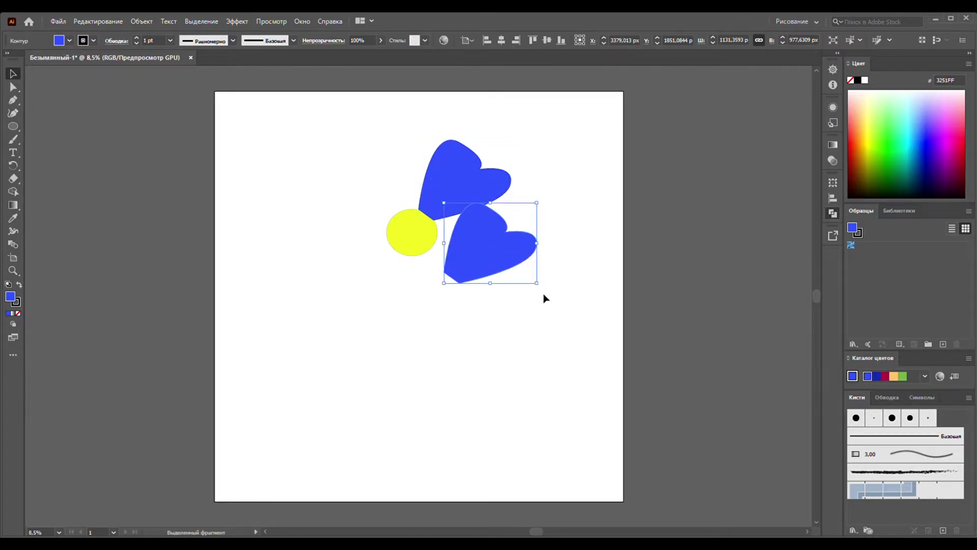
mouse_move(544, 293)
left_mouse_down()
mouse_move(490, 347)
mouse_move(512, 344)
mouse_move(486, 341)
left_mouse_up()
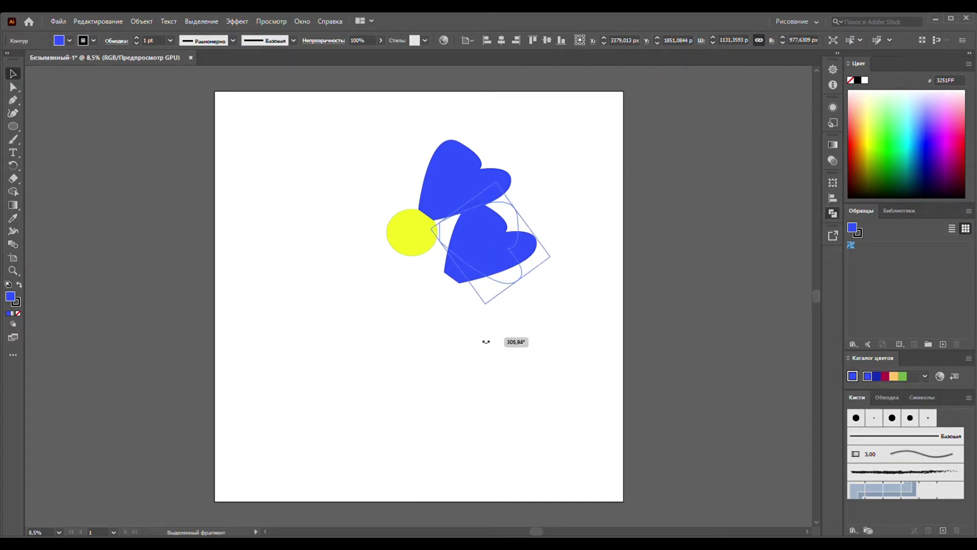
left_click_drag(486, 342, 481, 342)
left_click_drag(487, 270, 479, 279)
left_click_drag(544, 281, 539, 285)
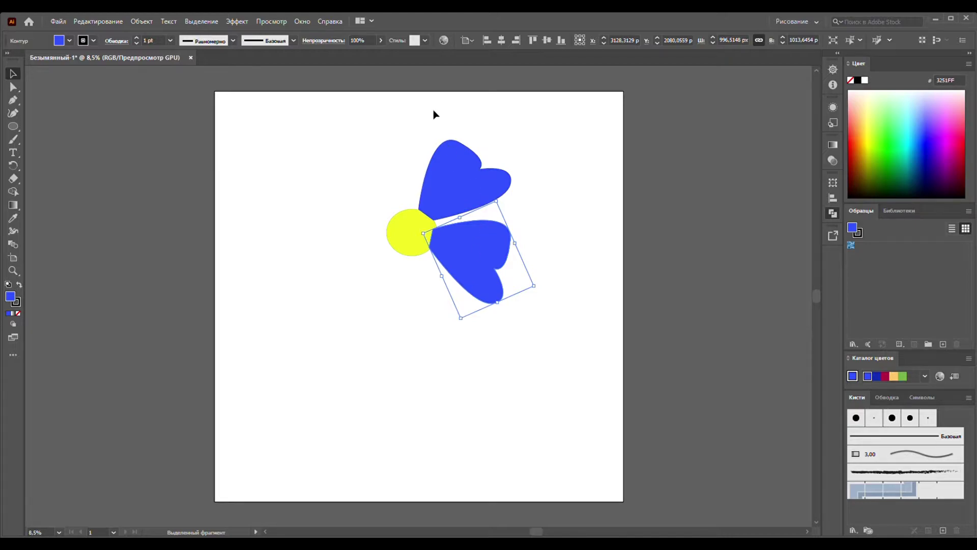
Step: Marquee-select both blue petals together
left_click(576, 206)
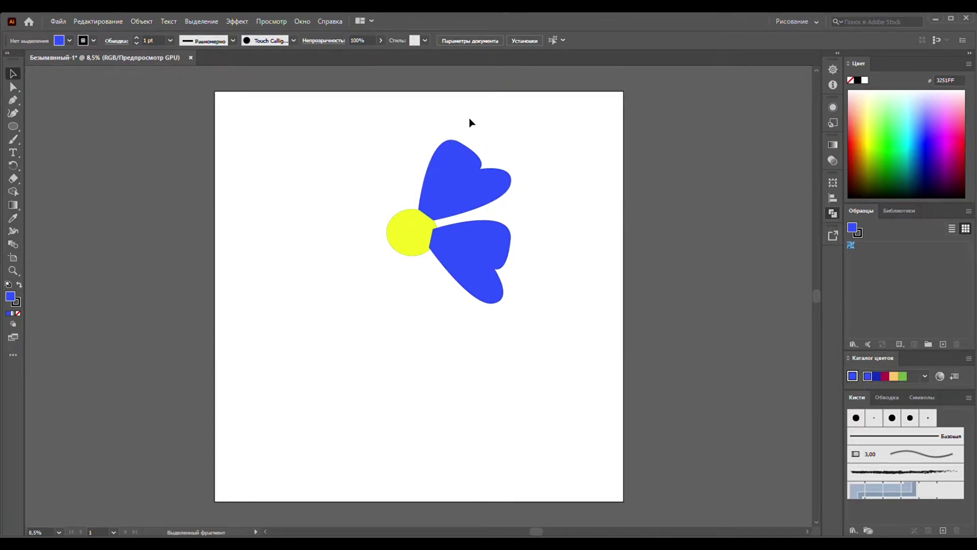
left_click_drag(465, 122, 481, 335)
left_click_drag(480, 335, 480, 335)
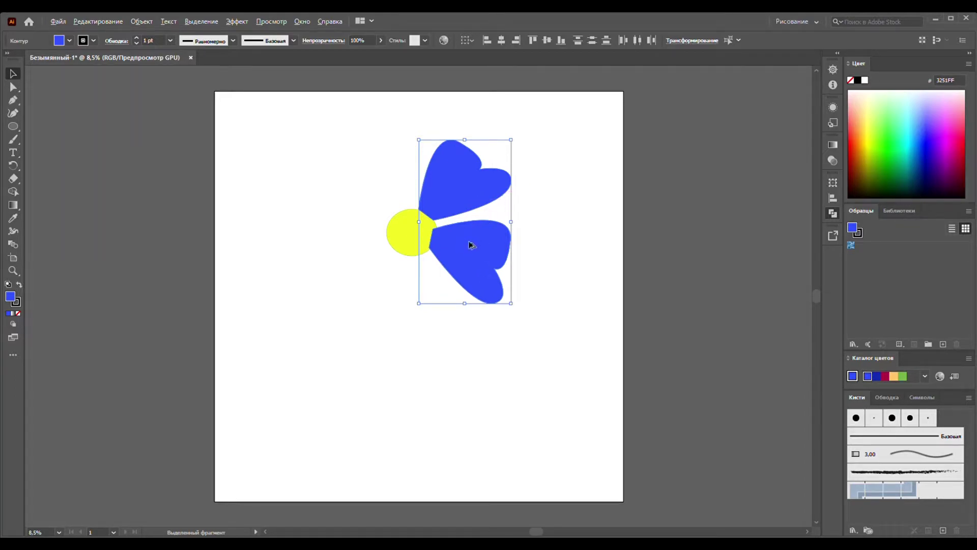
Step: Copy the petal pair, rotate it, and fit it around the yellow centre's lower left
left_click_drag(469, 245, 482, 352)
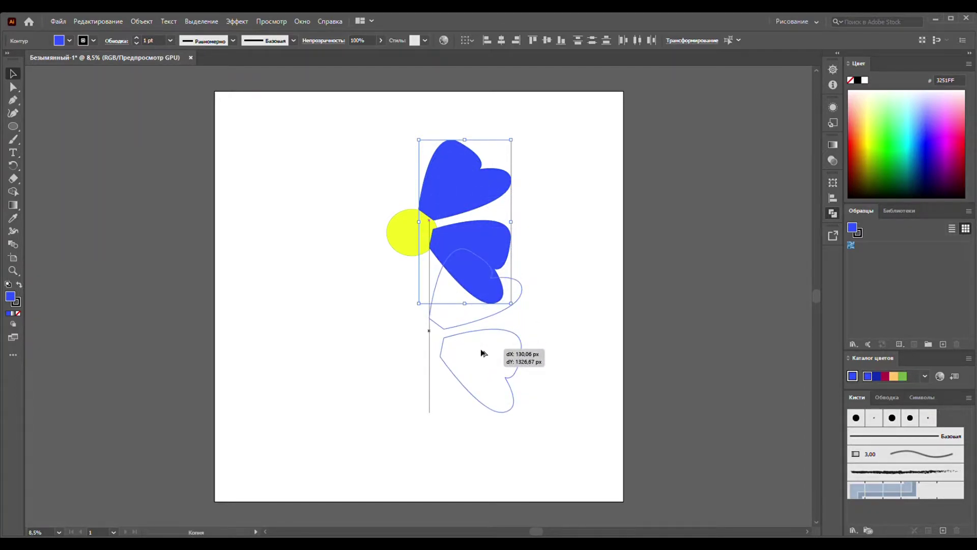
left_click_drag(483, 352, 459, 398)
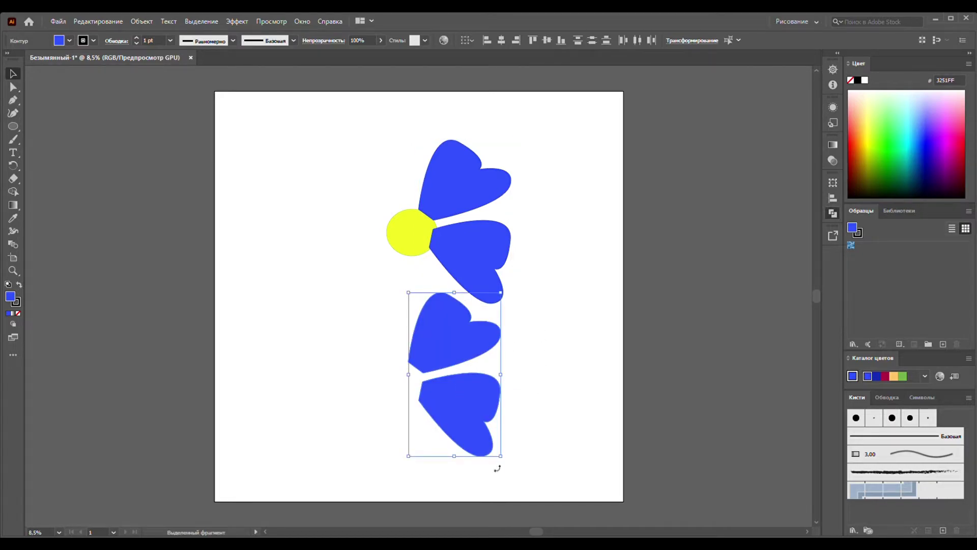
left_click_drag(501, 456, 376, 388)
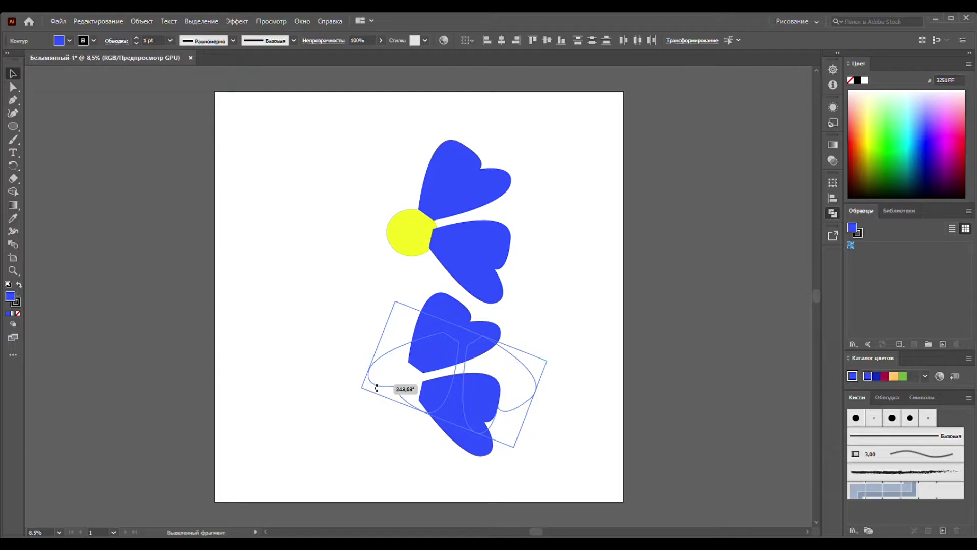
left_click_drag(376, 387, 357, 300)
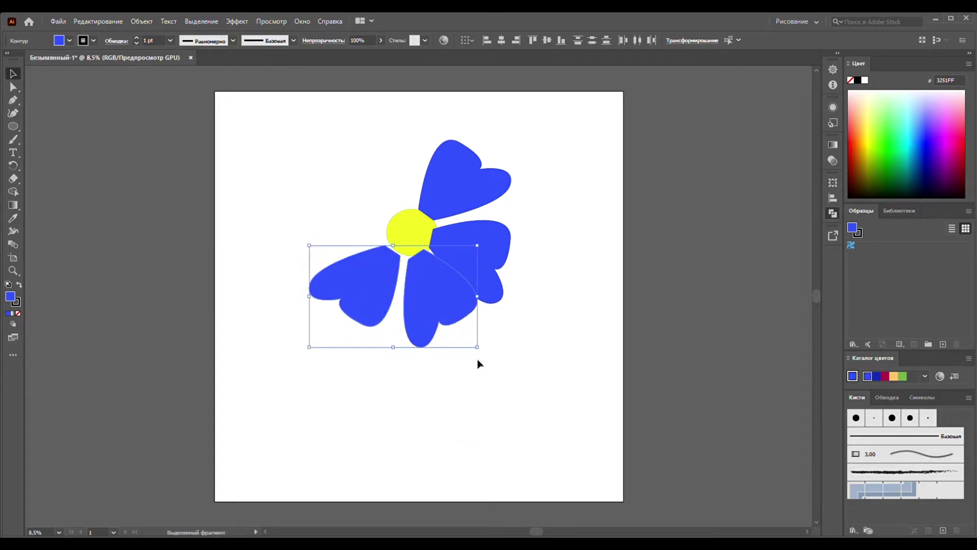
mouse_move(482, 357)
left_mouse_down()
mouse_move(425, 320)
mouse_move(443, 318)
left_mouse_up()
left_click(531, 351)
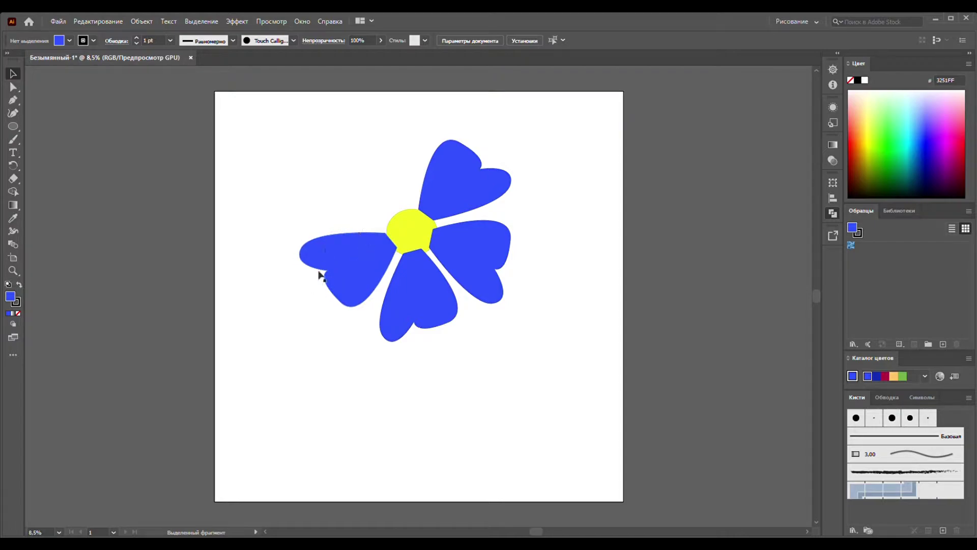
Step: Duplicate the left petal and rotate it upright at the upper left as a fifth petal
left_click(352, 259)
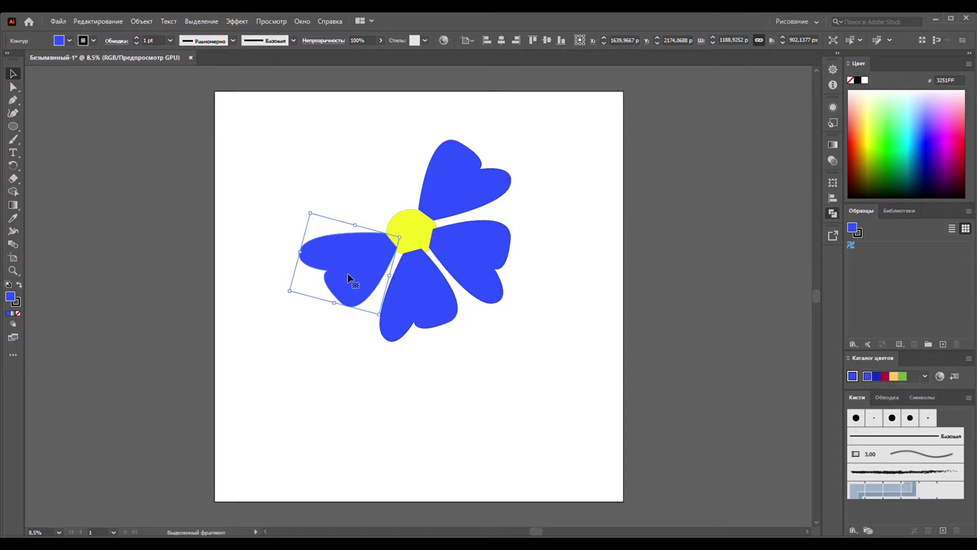
left_click_drag(349, 278, 339, 185, "alt")
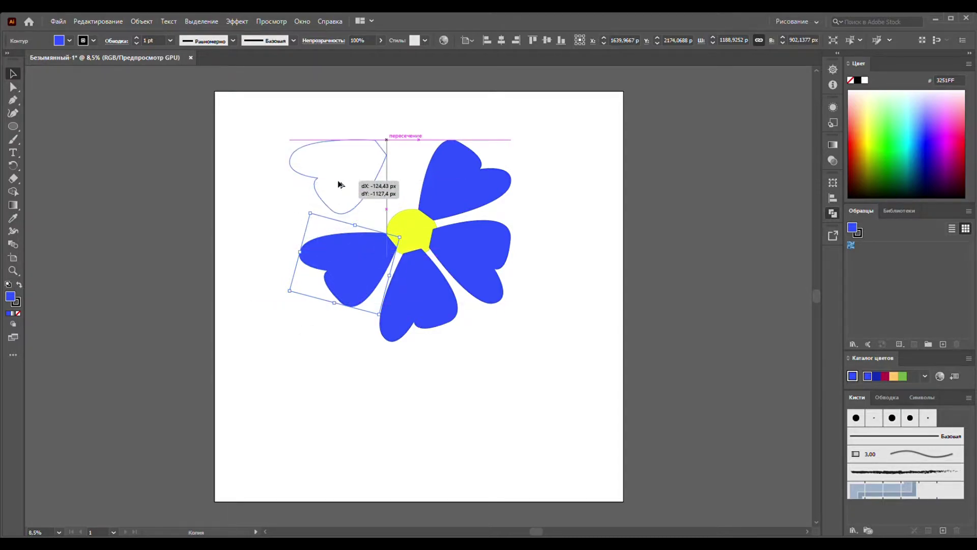
mouse_move(379, 229)
left_mouse_down()
mouse_move(323, 199)
mouse_move(342, 185)
mouse_move(368, 194)
left_mouse_up()
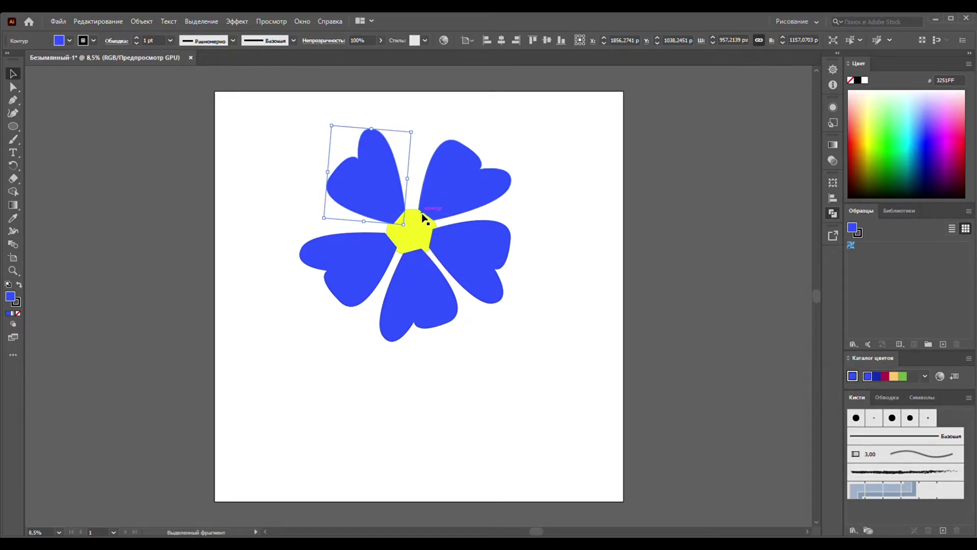
Step: Zoom in and nudge the upper-right petal slightly down and left against the centre
key("ctrl+plus")
key("ctrl+plus")
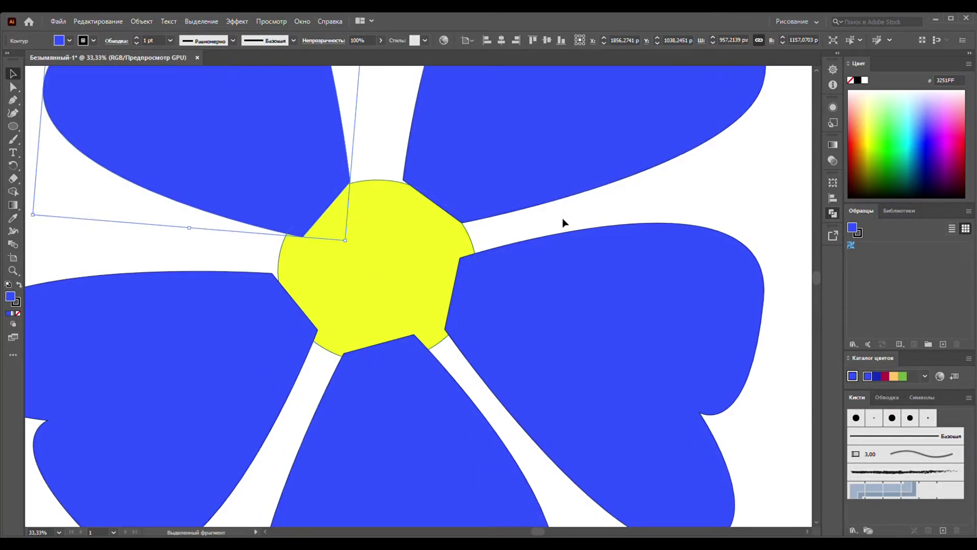
left_click_drag(520, 202, 543, 217)
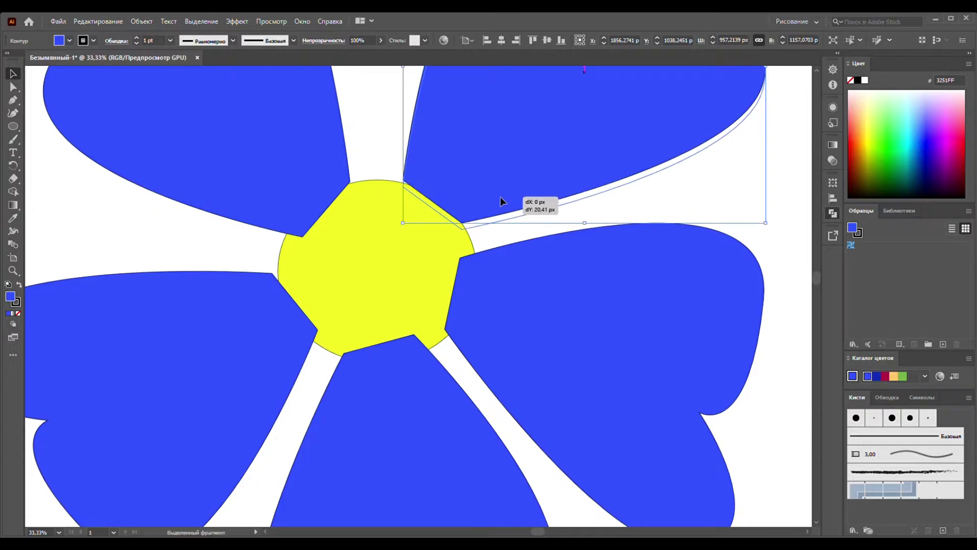
left_click_drag(532, 175, 523, 176)
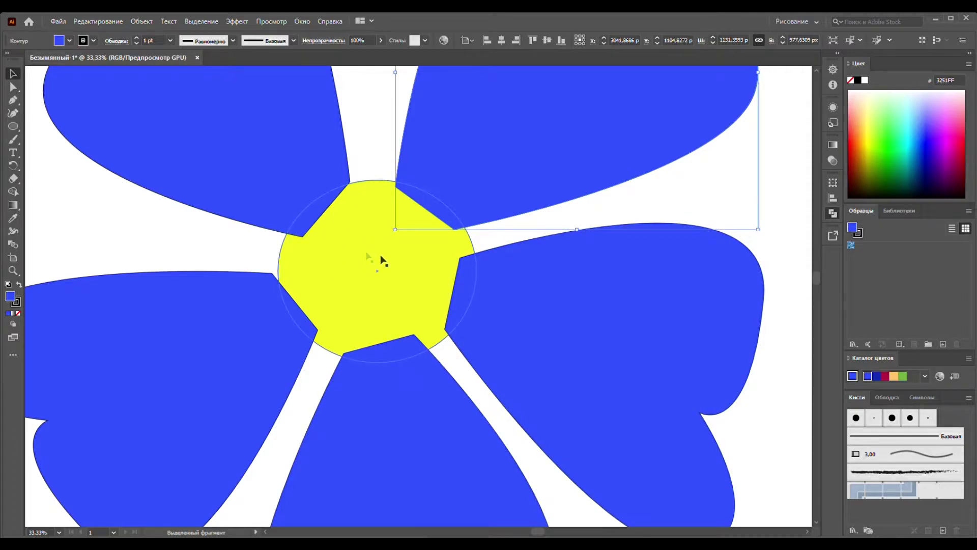
scroll(362, 274, "down", 1)
scroll(362, 274, "down", 1, "alt")
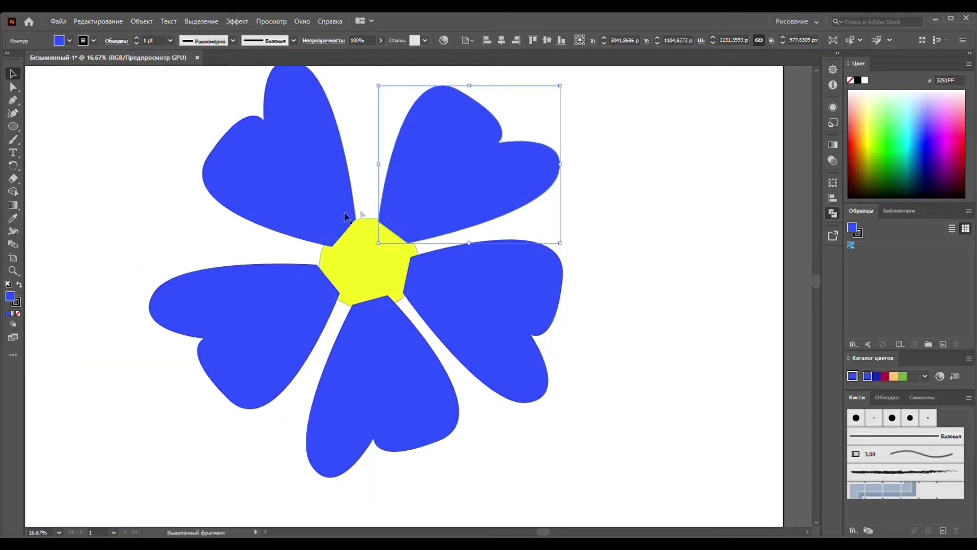
Step: Select the yellow centre and undo its polygon distortion to restore a round circle
left_click(370, 267)
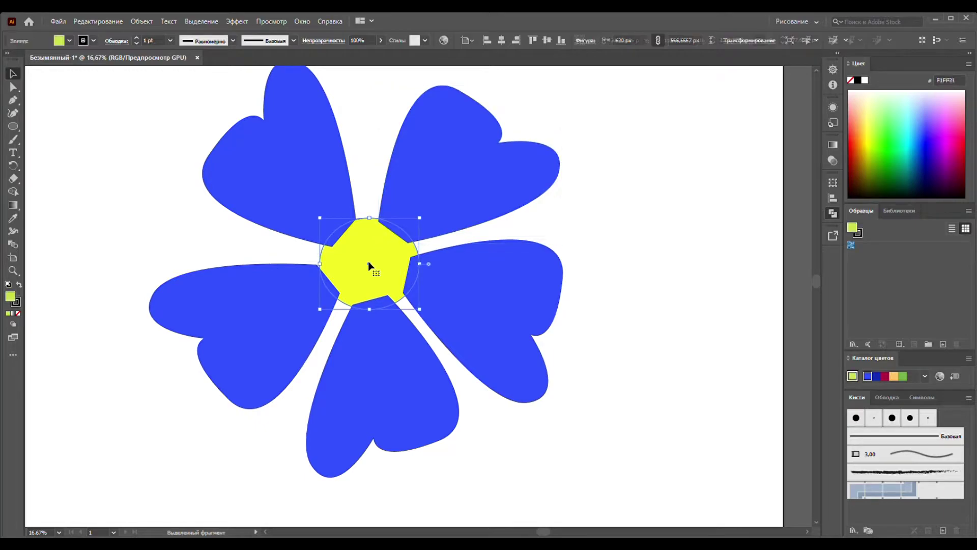
left_click(606, 207)
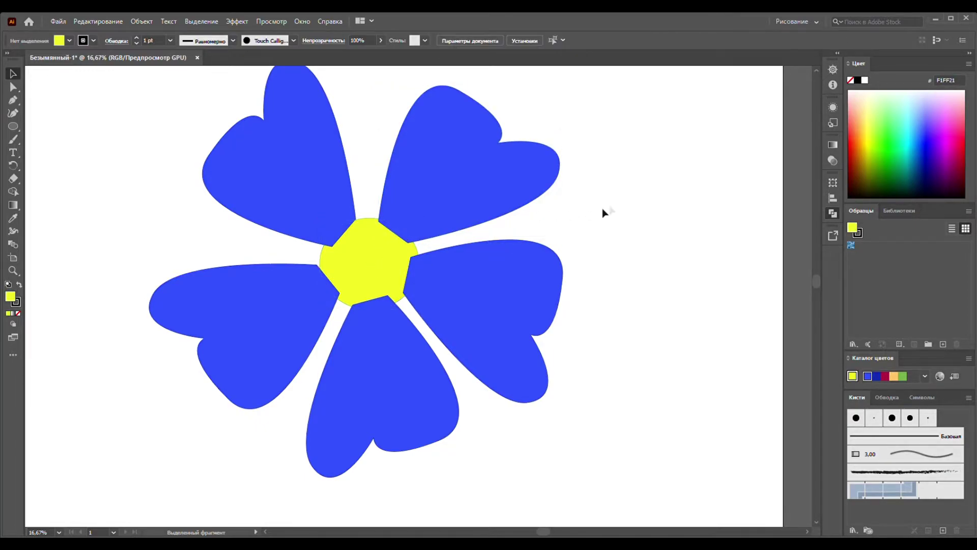
left_click(370, 263)
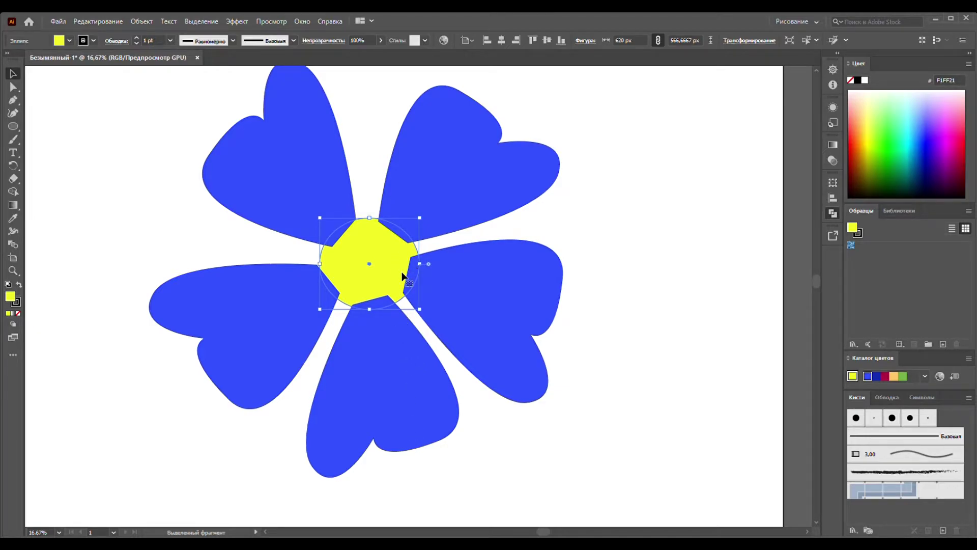
left_click(606, 246)
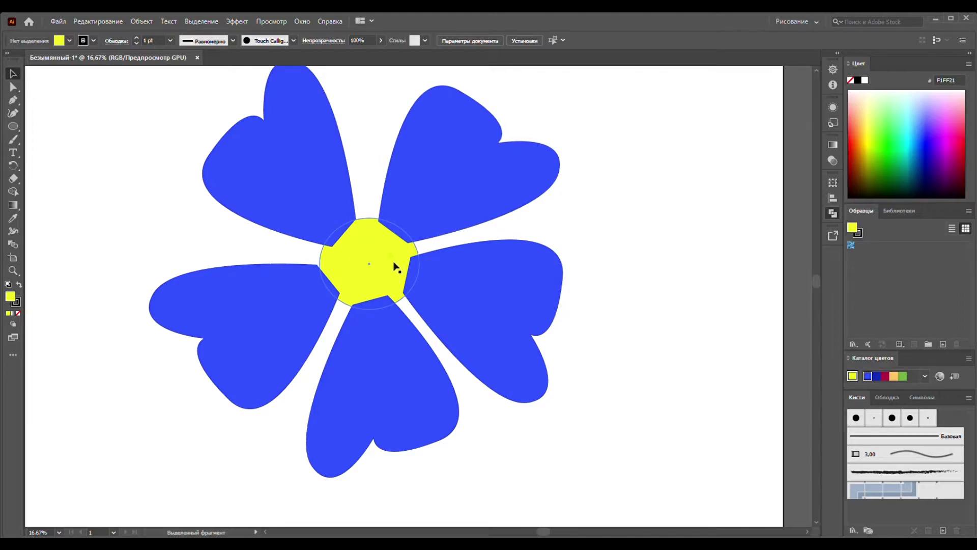
left_click(357, 263)
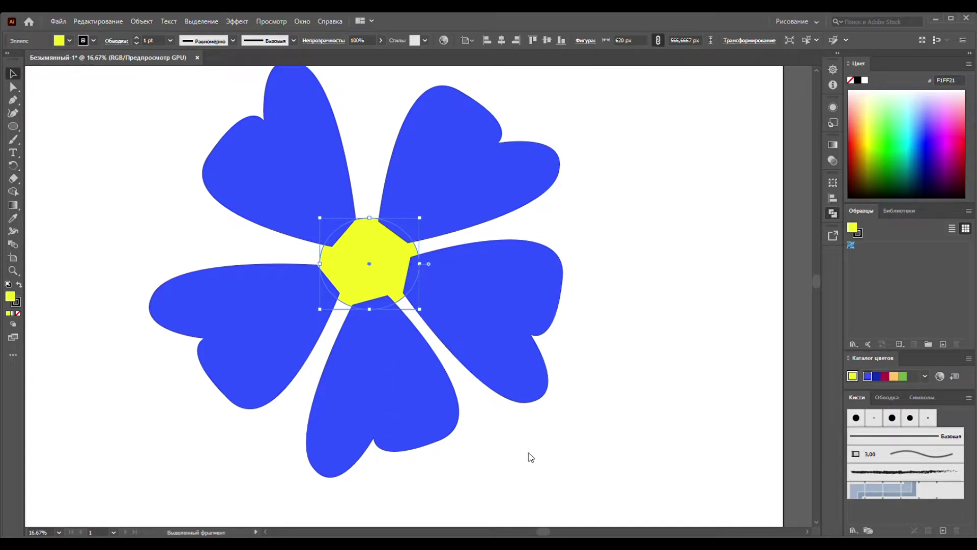
key("ctrl+z")
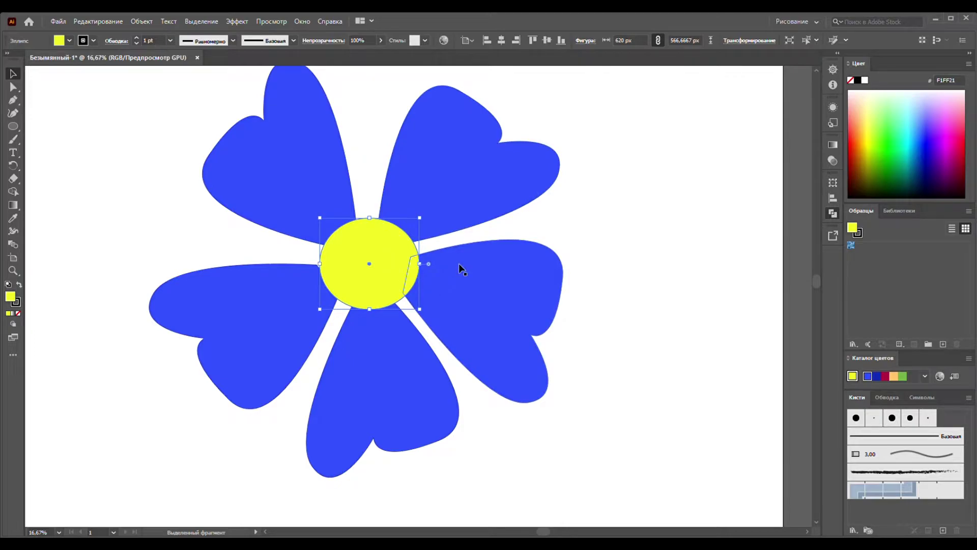
Step: Zoom out to 4.17% to show the whole artboard, then marquee-select and deselect the flower
key("ctrl+minus")
key("ctrl+minus")
key("ctrl+minus")
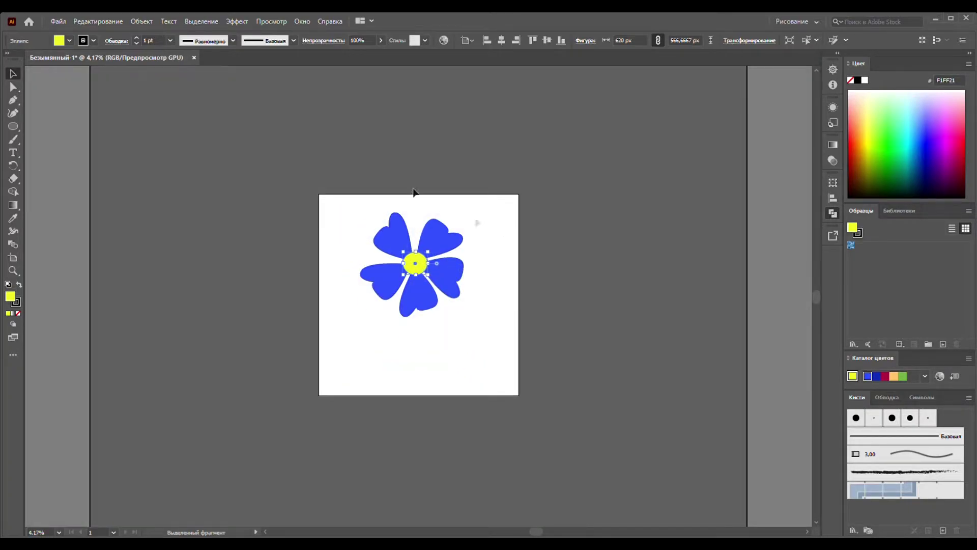
left_click(304, 220)
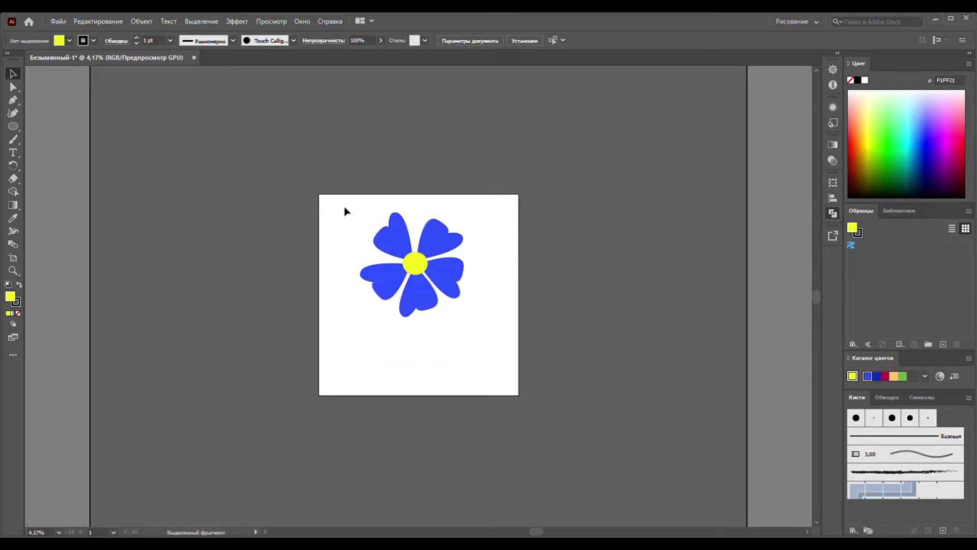
left_click_drag(371, 233, 475, 338)
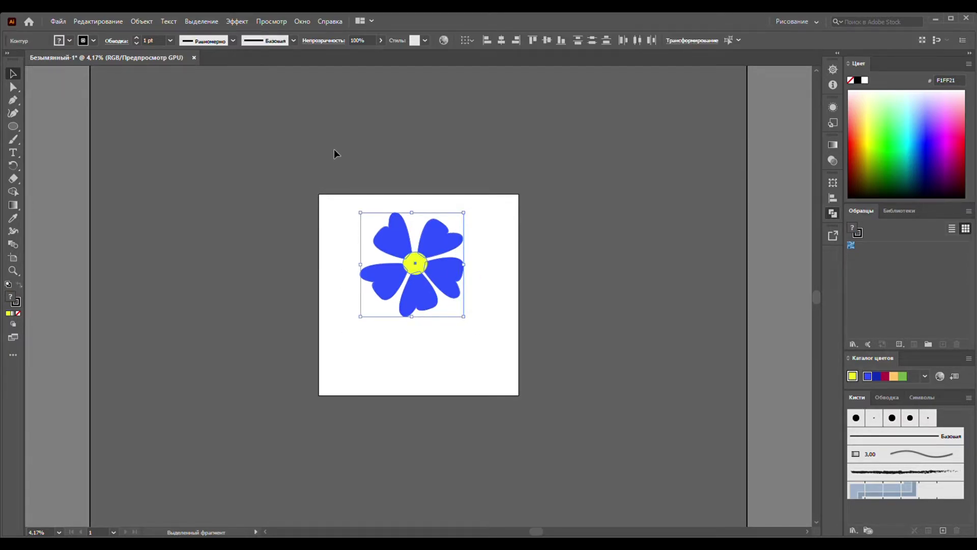
left_click(512, 190)
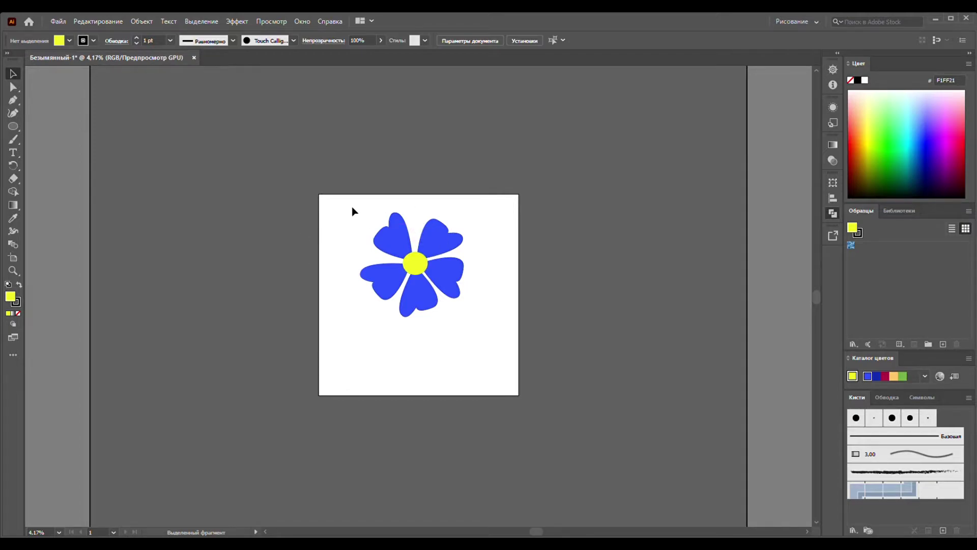
Step: Select all flower parts and drag them toward the artboard's top-left corner
mouse_move(353, 208)
left_mouse_down()
mouse_move(453, 329)
mouse_move(485, 344)
left_mouse_up()
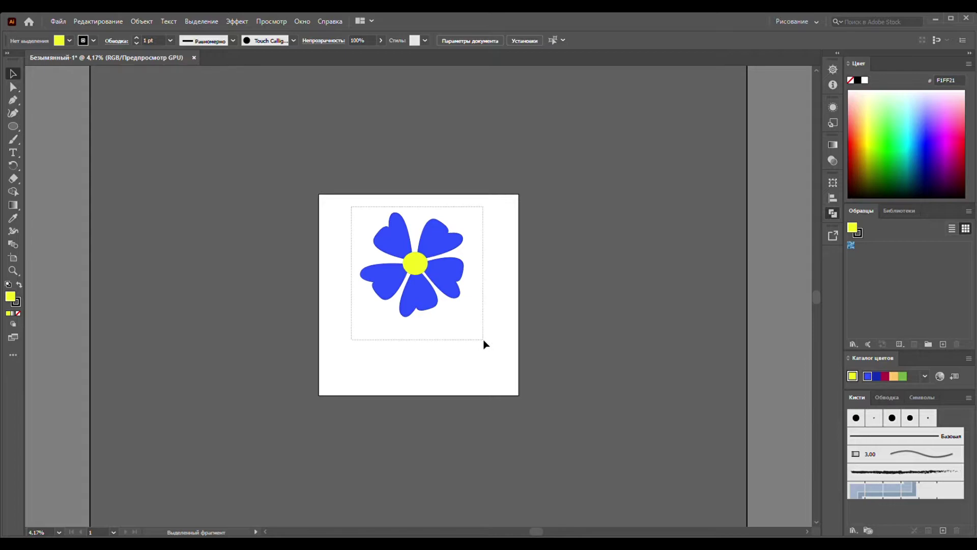
left_click_drag(484, 344, 485, 344)
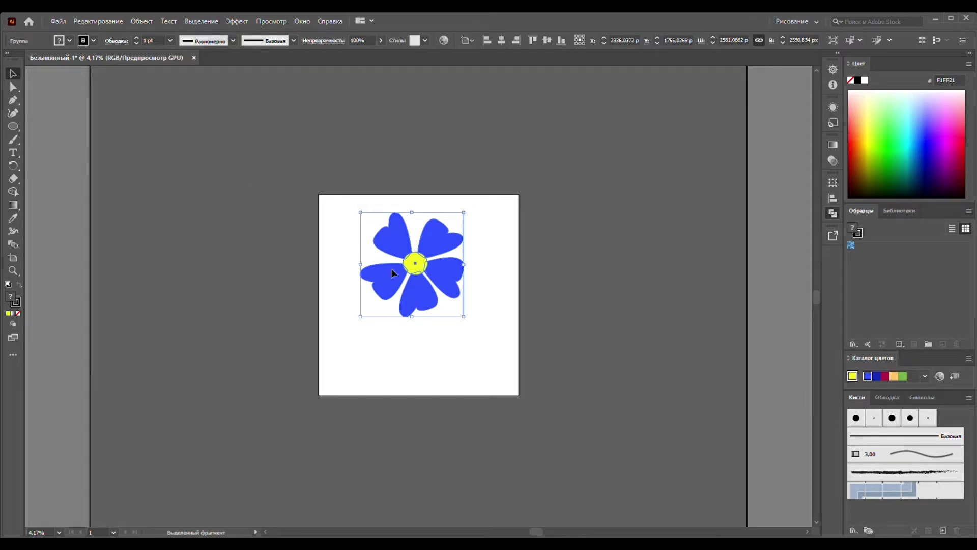
left_click(554, 273)
mouse_move(427, 298)
left_mouse_down()
mouse_move(289, 275)
mouse_move(274, 207)
left_mouse_up()
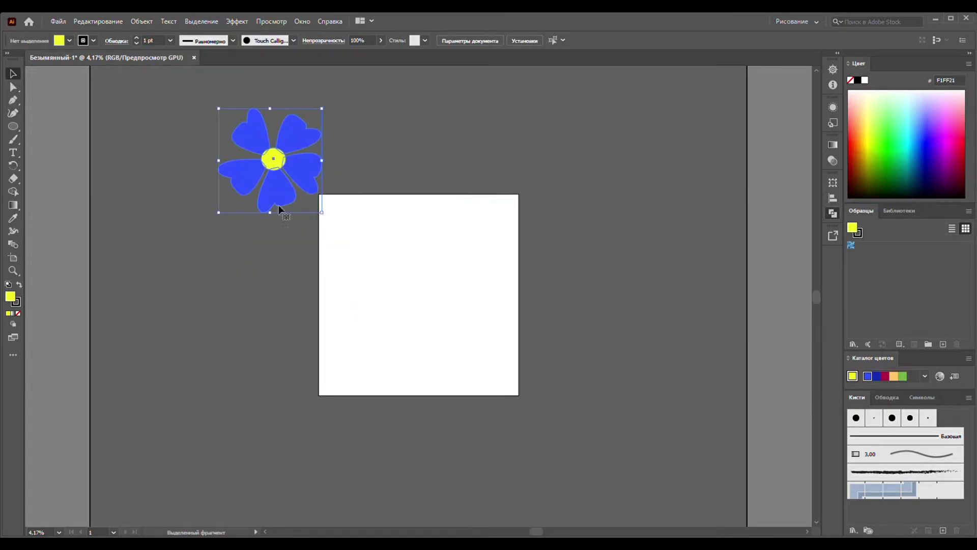
mouse_move(286, 158)
left_mouse_down()
mouse_move(272, 250)
mouse_move(328, 154)
mouse_move(204, 183)
left_mouse_up()
left_click(389, 145)
Step: Undo that move and place the flower at the artboard's top centre
key("ctrl+z")
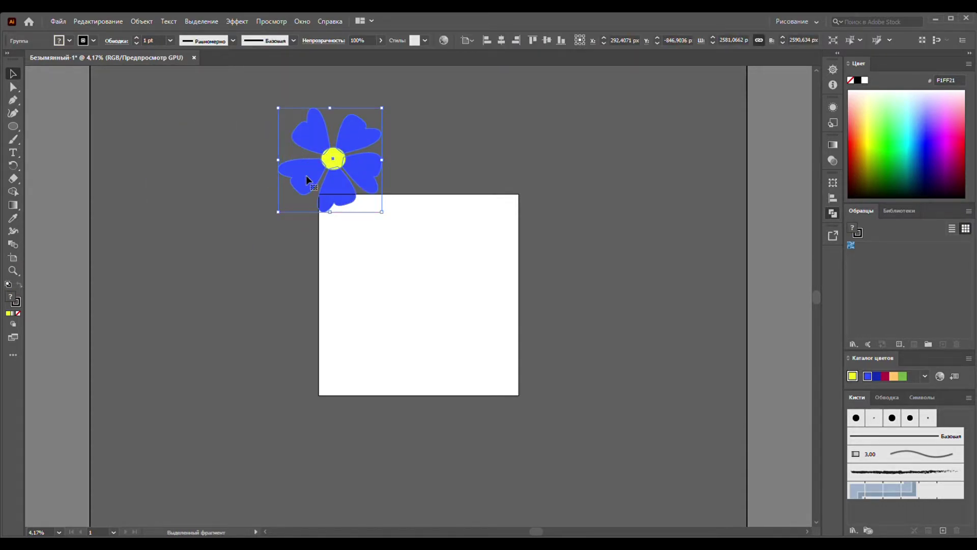
left_click_drag(358, 185, 256, 183)
left_click(362, 168)
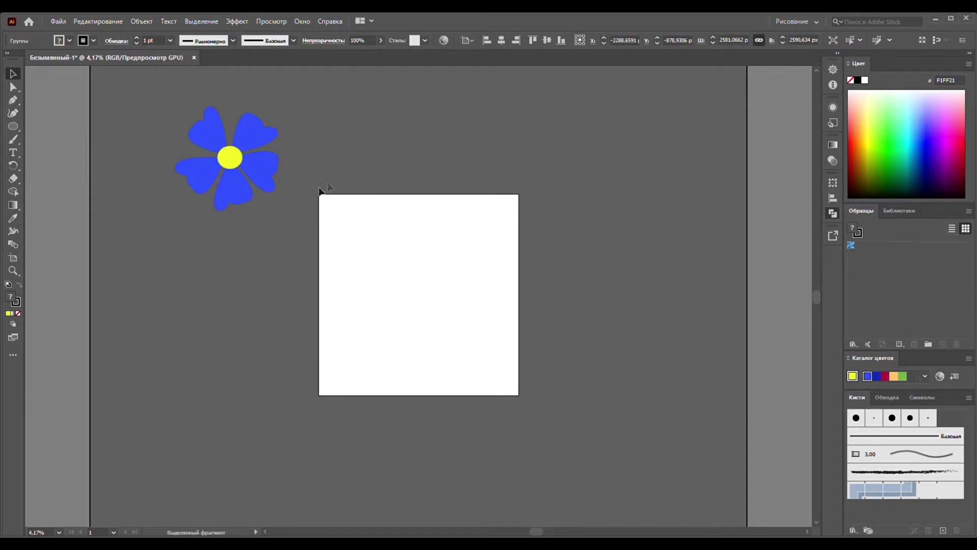
left_click_drag(258, 177, 418, 211)
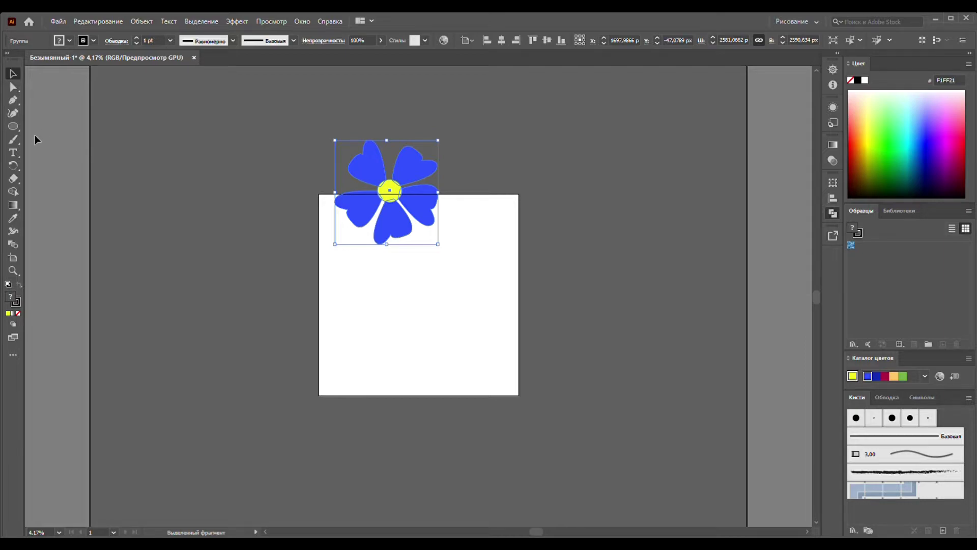
Step: Switch between the Ellipse and Selection tools and deselect everything
left_click(14, 126)
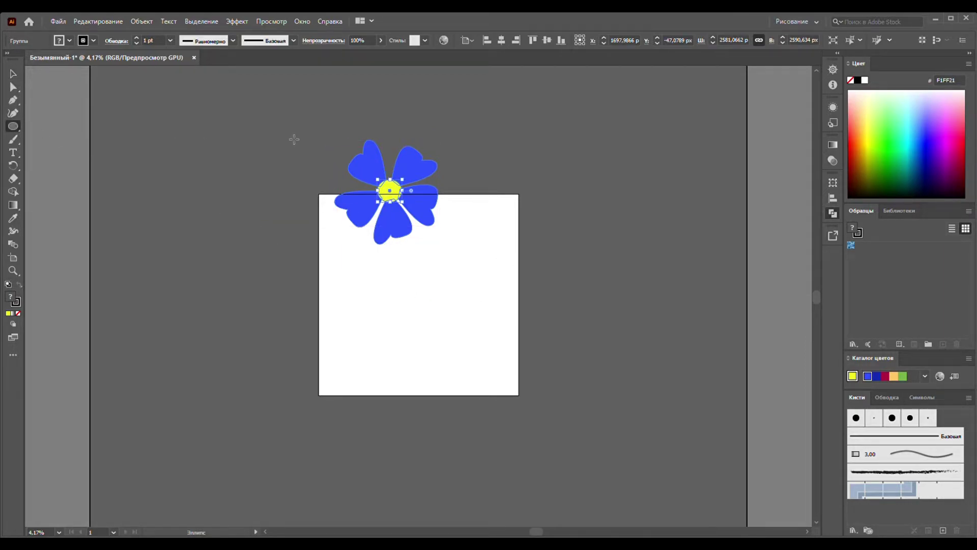
left_click(13, 74)
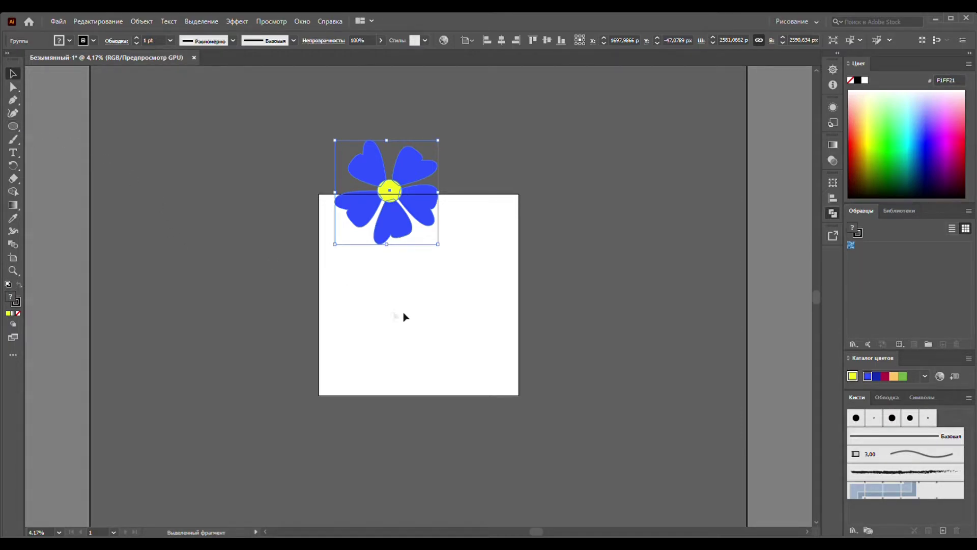
left_click(15, 127)
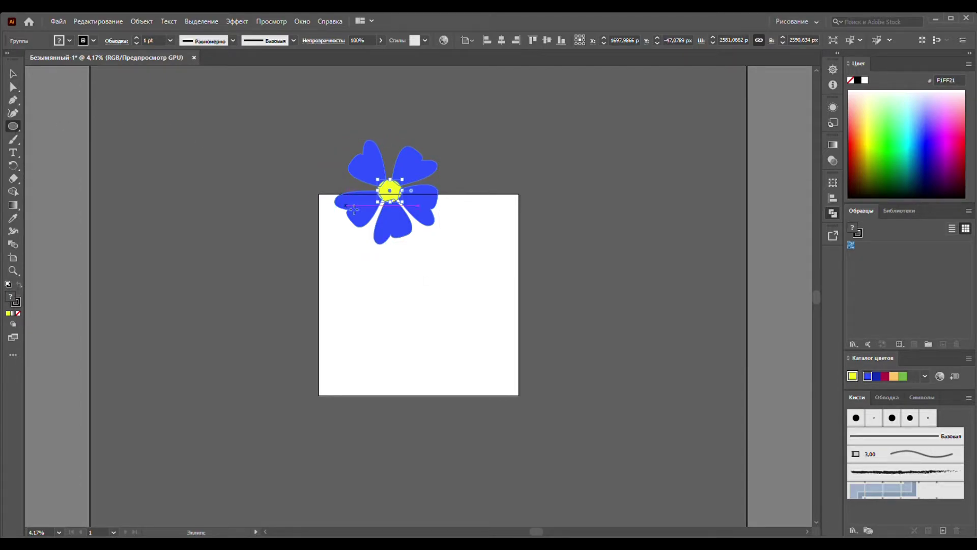
left_click(16, 74)
left_click(182, 108)
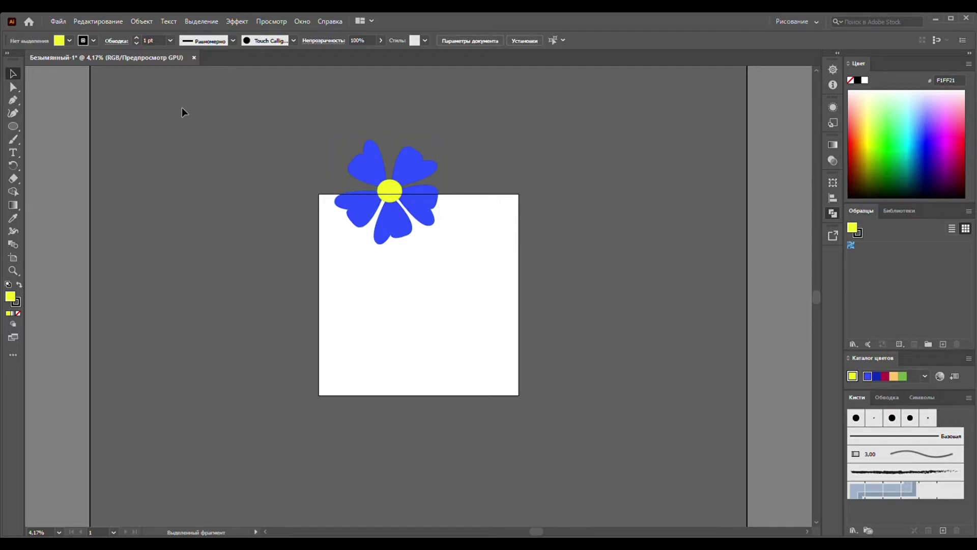
left_click(13, 128)
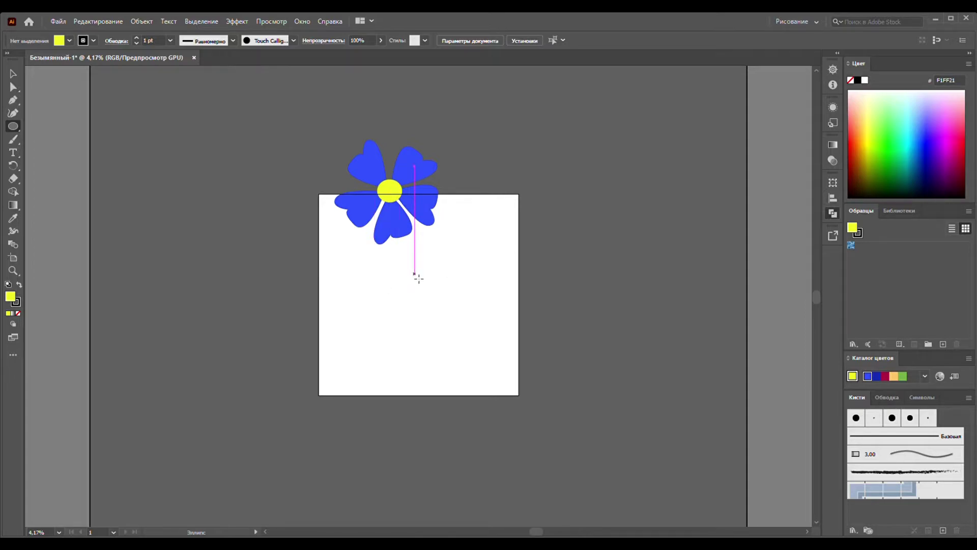
Step: Draw a tall ellipse below the flower and fill it with green #009934
mouse_move(418, 278)
left_mouse_down()
mouse_move(478, 399)
mouse_move(713, 396)
mouse_move(538, 277)
mouse_move(461, 407)
mouse_move(573, 411)
mouse_move(459, 448)
mouse_move(459, 419)
left_mouse_up()
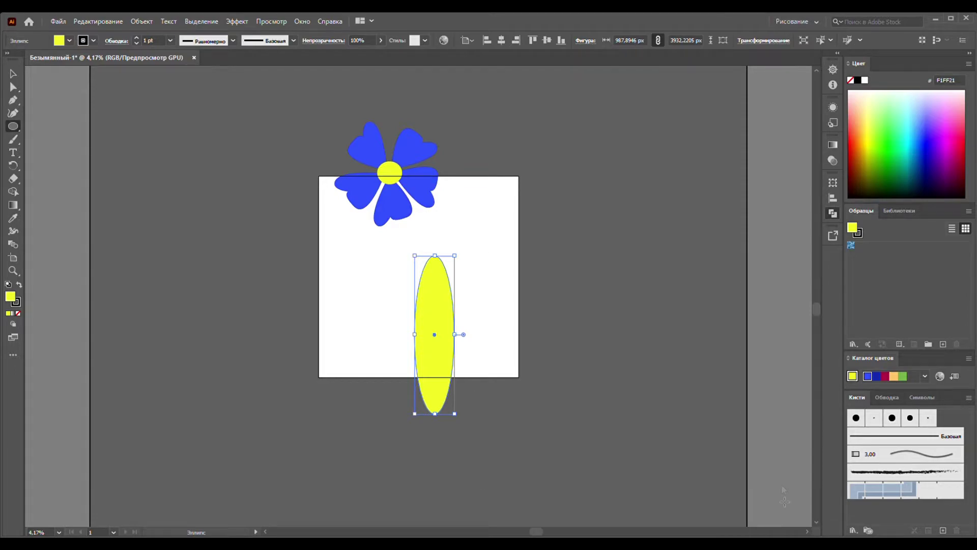
left_click(902, 178)
left_click(899, 170)
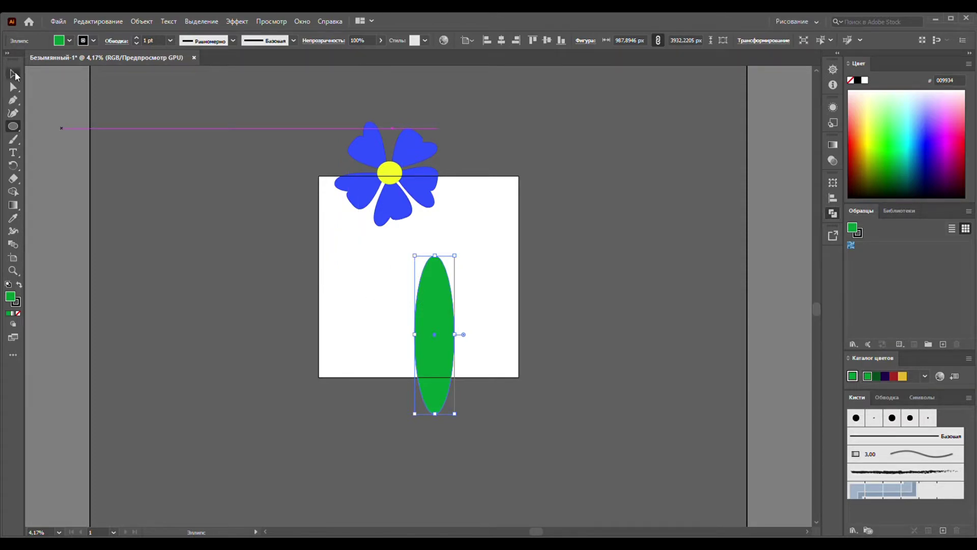
left_click(13, 75)
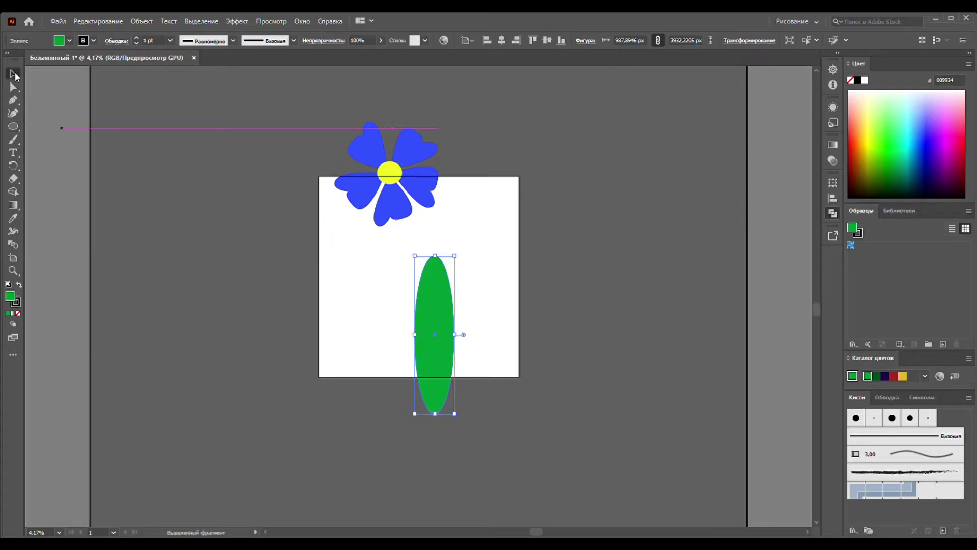
left_click(268, 130)
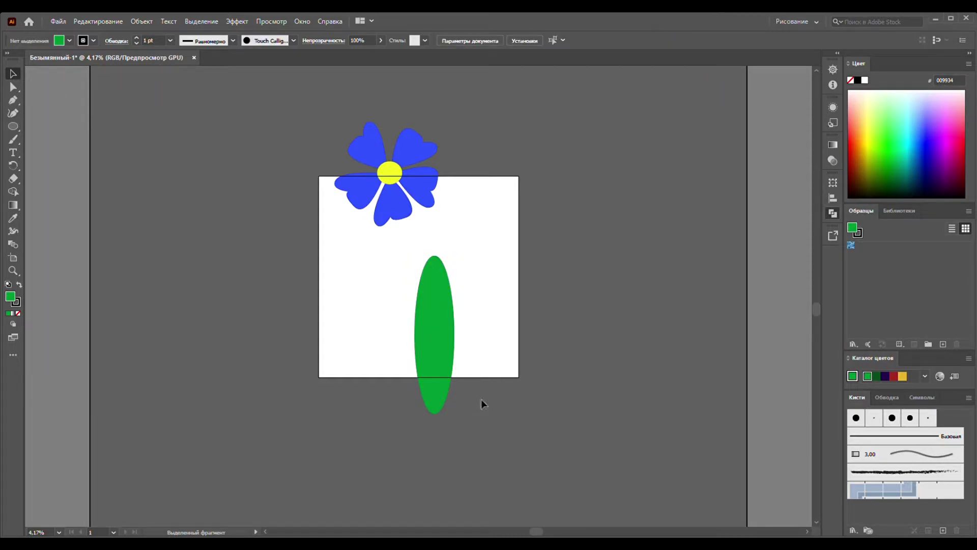
Step: Drag the tall green ellipse onto the pasteboard left of the artboard and deselect it
left_click_drag(437, 346, 214, 294)
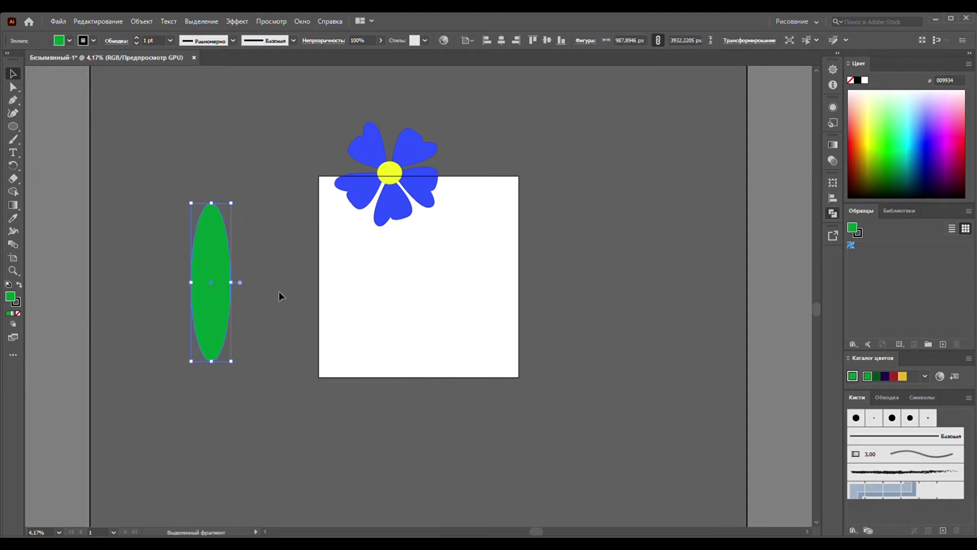
left_click_drag(214, 287, 485, 342)
left_click(594, 330)
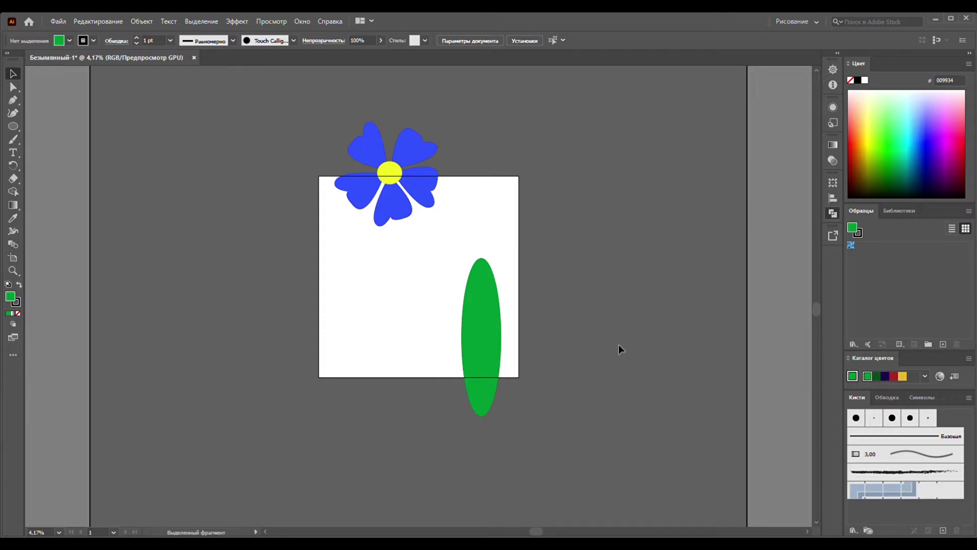
left_click(479, 339)
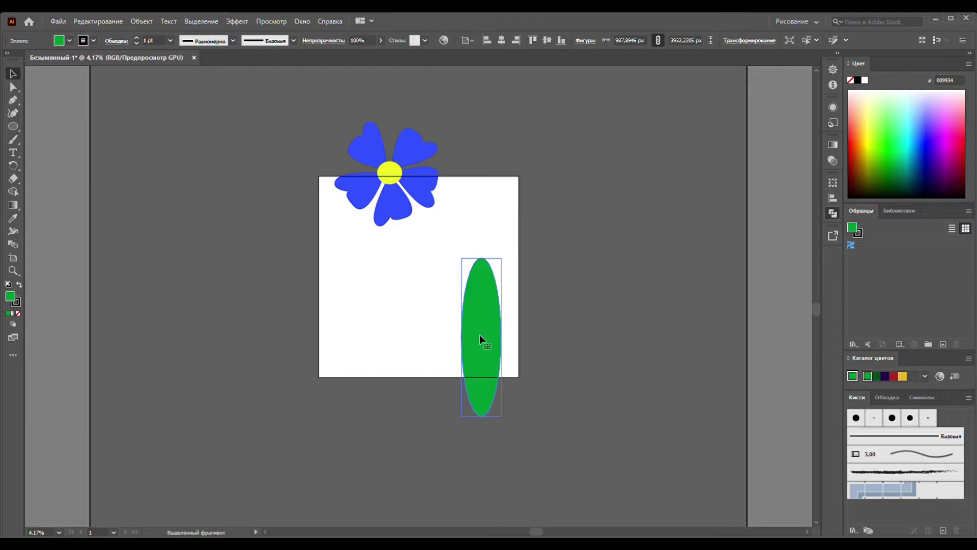
left_click_drag(480, 334, 200, 238)
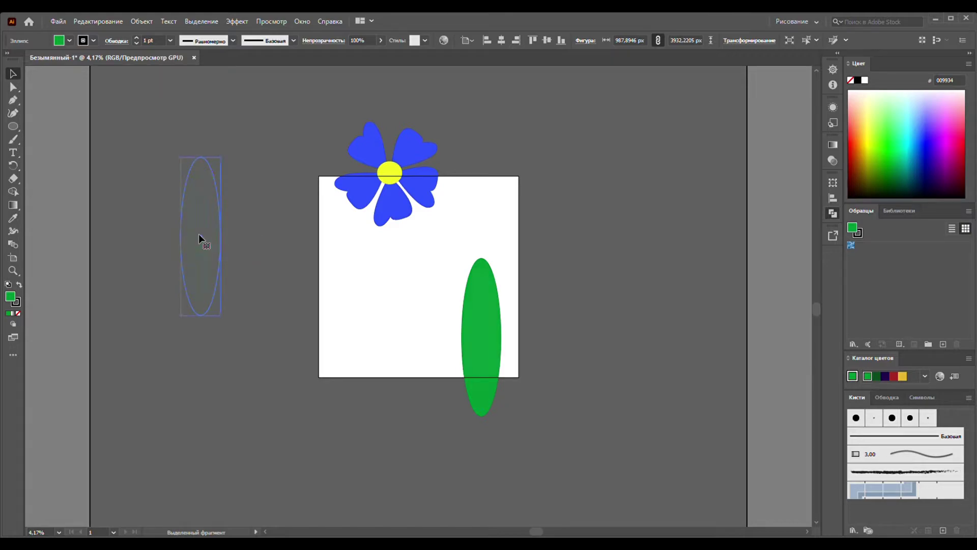
left_click_drag(199, 235, 199, 235)
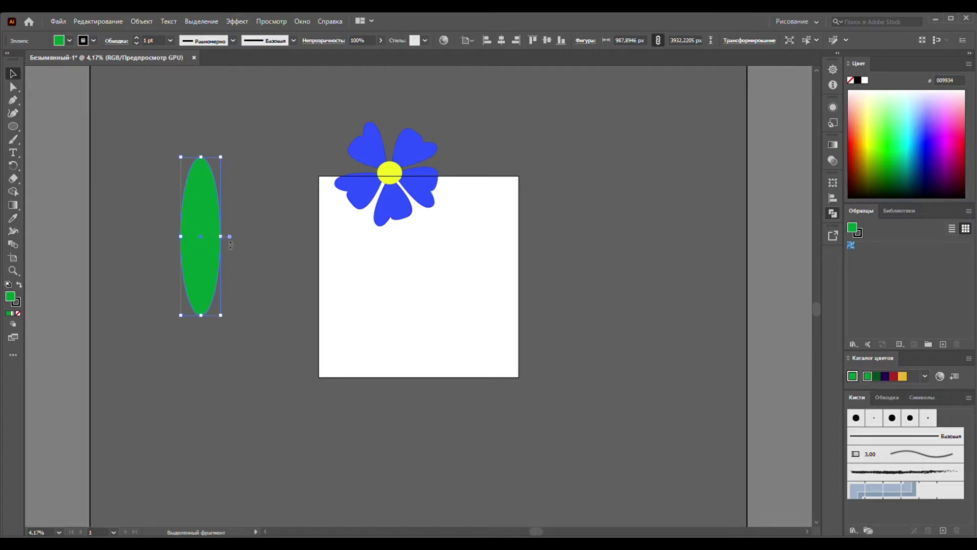
left_click(244, 192)
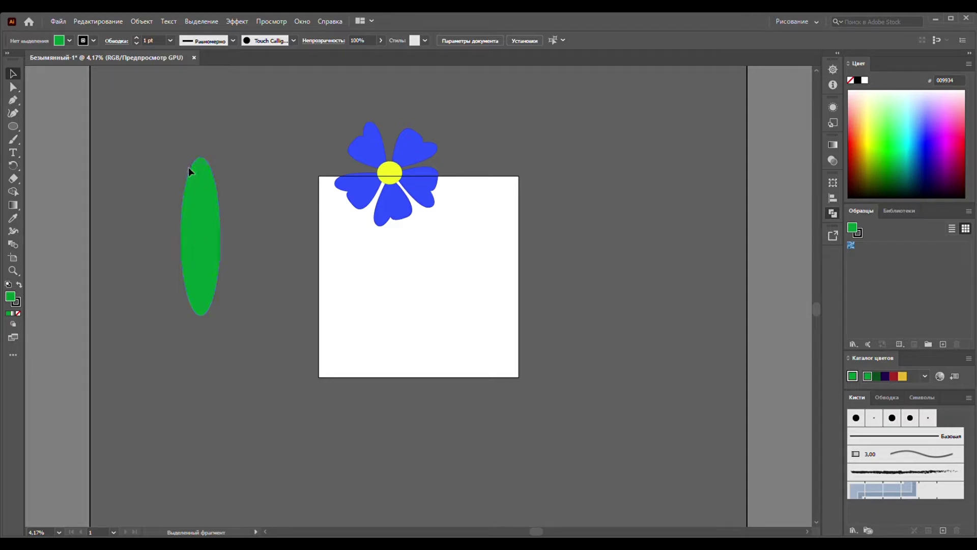
Step: Bend the green ellipse's top anchor sideways into a curved crescent leaf with the Curvature tool
left_click(14, 115)
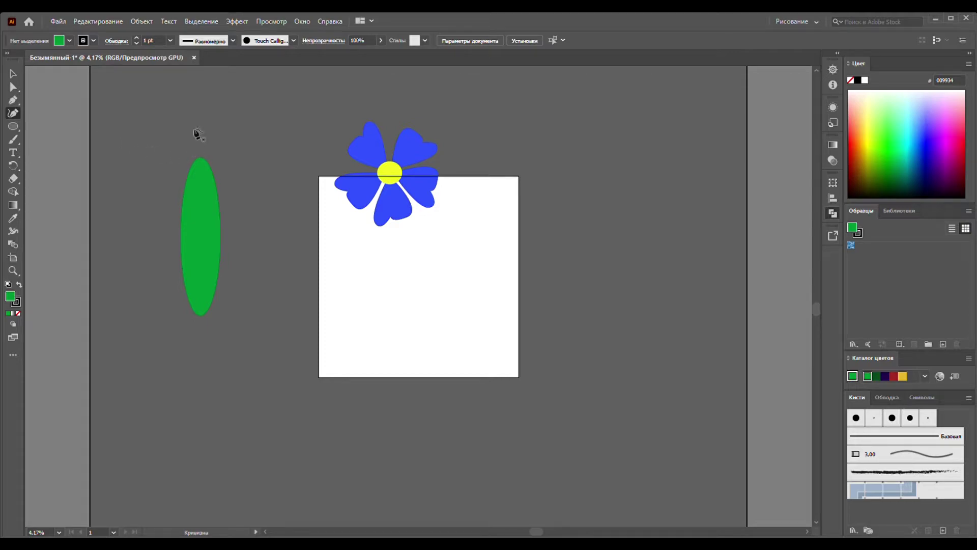
left_click(201, 159)
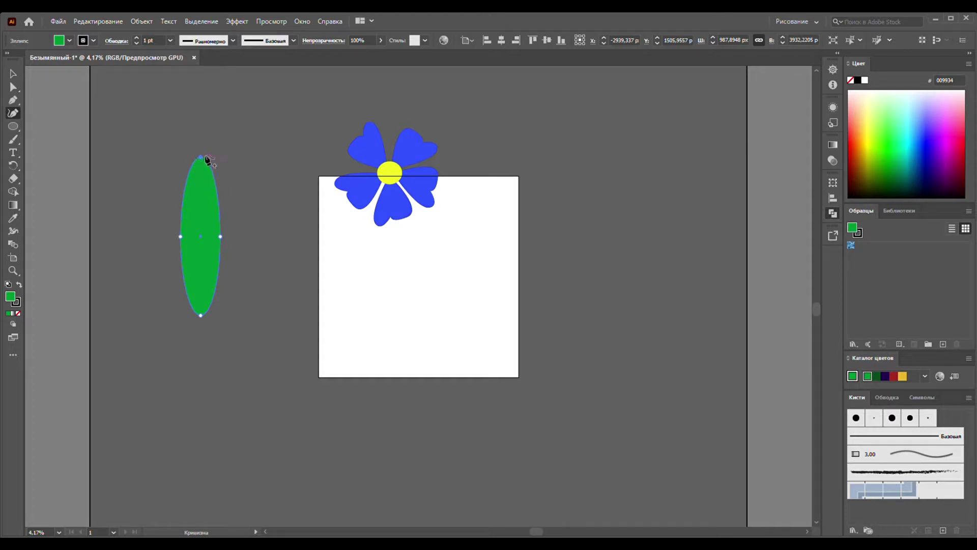
mouse_move(202, 157)
left_mouse_down()
mouse_move(288, 167)
mouse_move(181, 183)
mouse_move(220, 270)
left_mouse_up()
left_click_drag(234, 182, 251, 166)
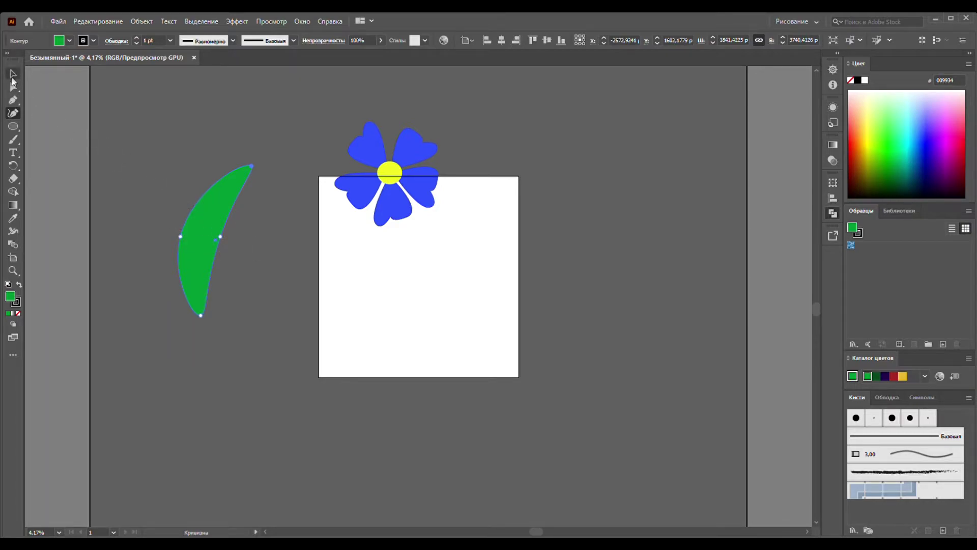
Step: Move the curved leaf back onto the artboard below the blue flower
left_click(13, 74)
left_click(138, 142)
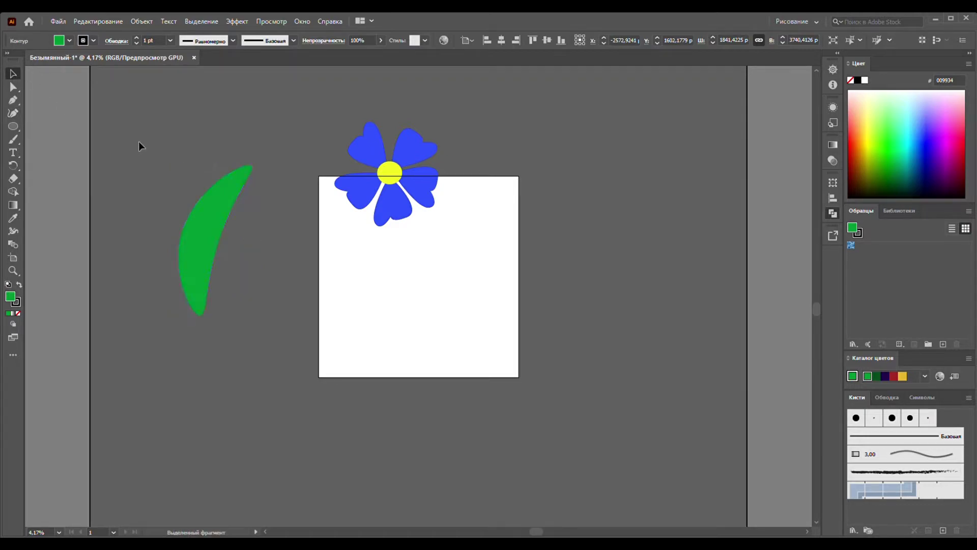
left_click_drag(197, 257, 414, 289)
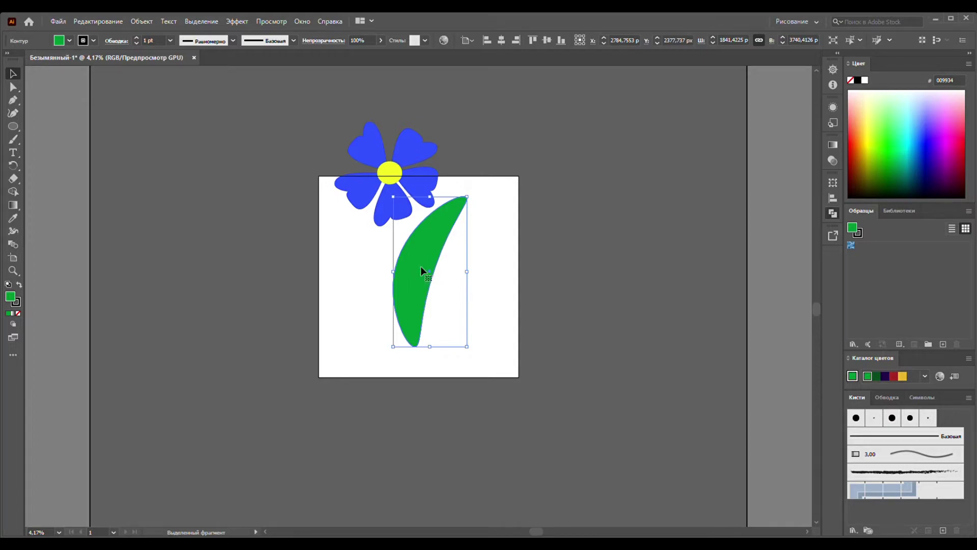
left_click(226, 364)
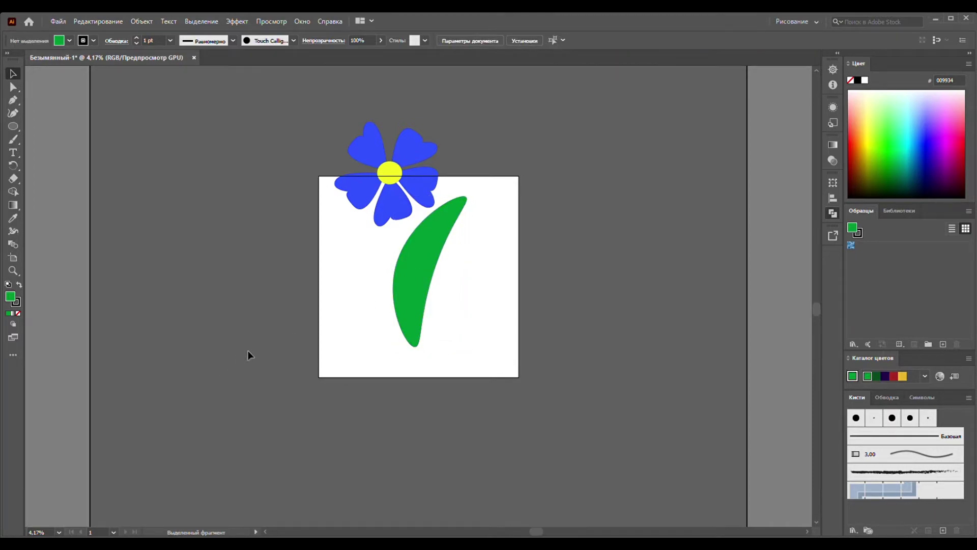
Step: Mirror a copy of the leaf and spread the two leaves to the left and right under the flower
left_click(408, 285)
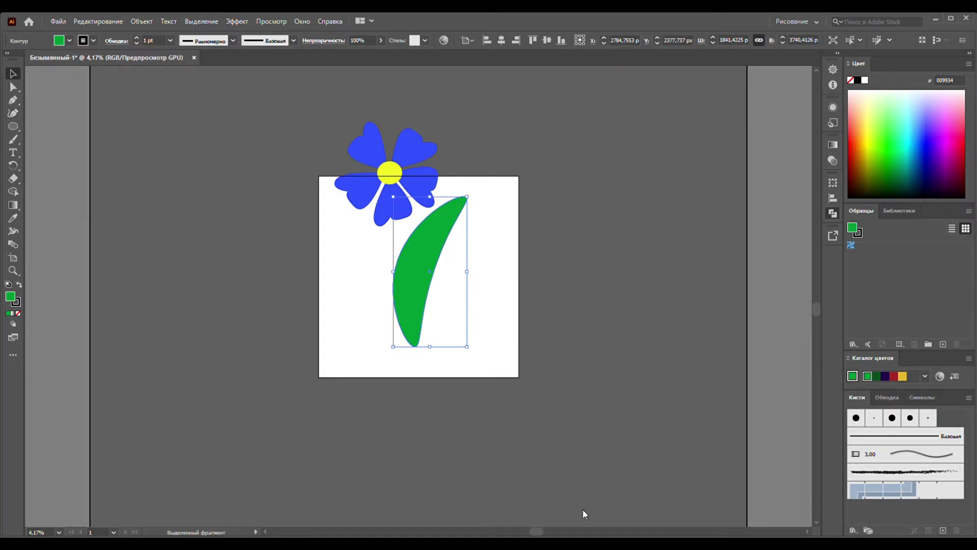
key("ctrl+z")
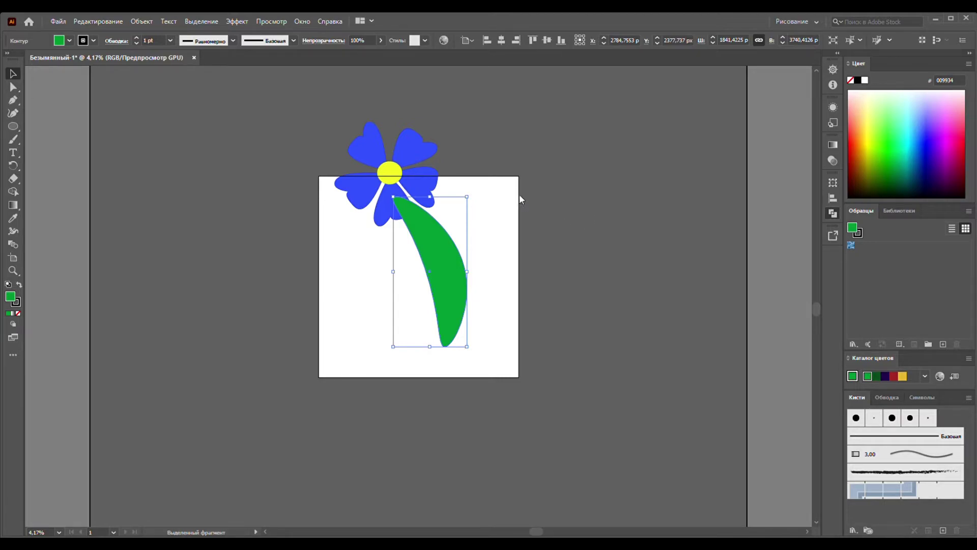
key("ctrl+z")
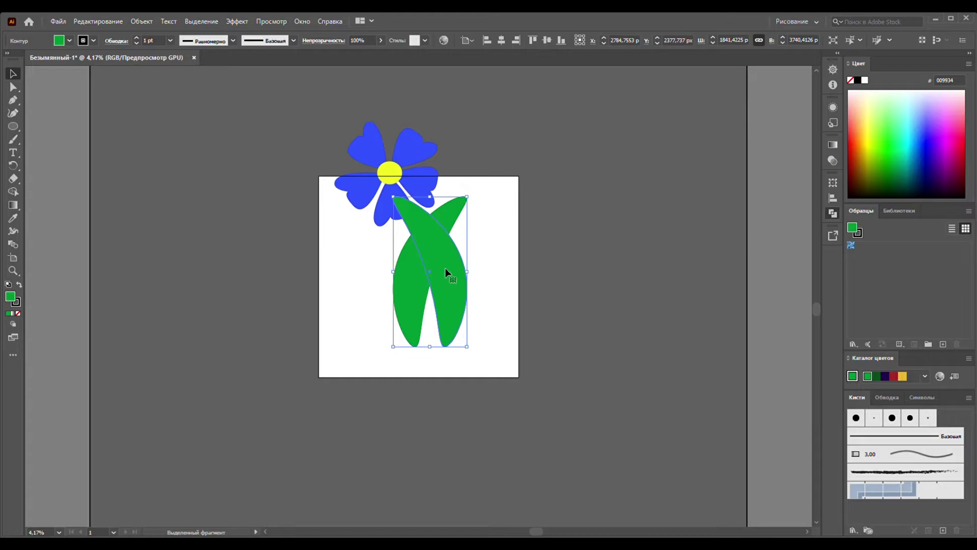
mouse_move(445, 268)
left_mouse_down()
mouse_move(370, 276)
mouse_move(554, 274)
mouse_move(340, 278)
left_mouse_up()
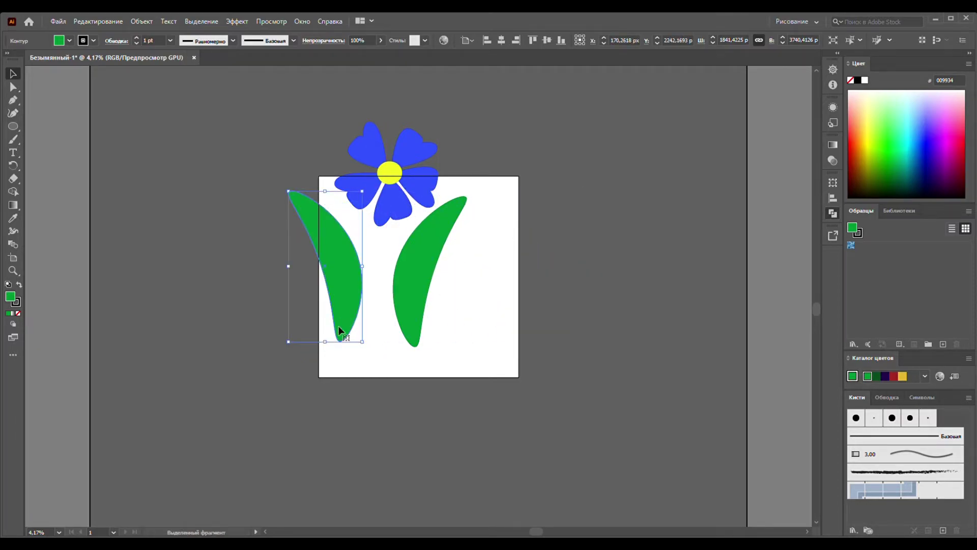
left_click_drag(344, 318, 441, 321)
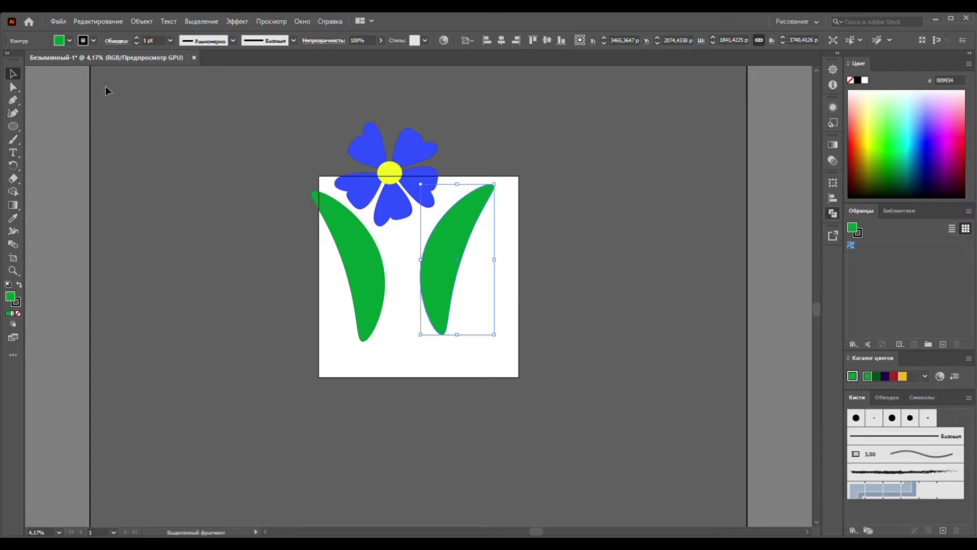
left_click(53, 86)
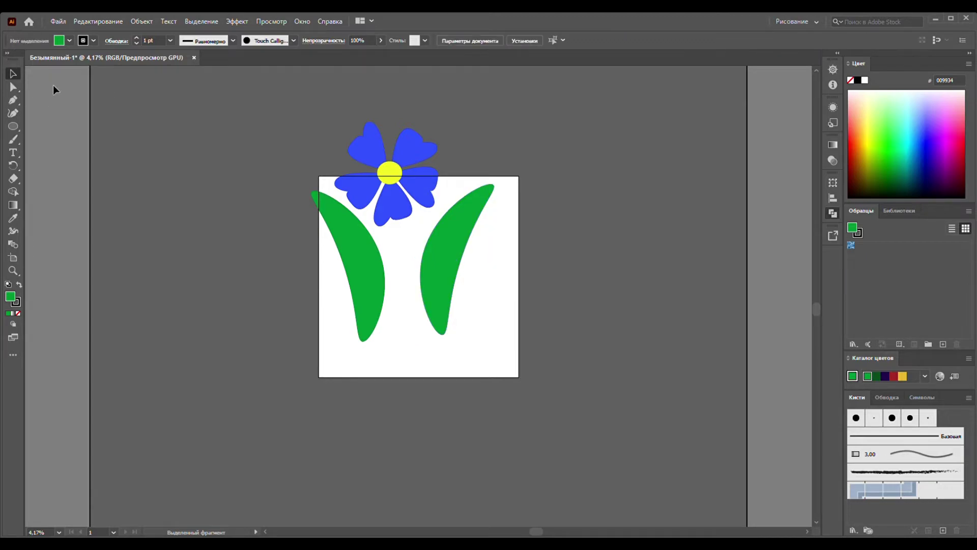
Step: Draw a curved Pen path from the yellow centre down to a point between the leaves
left_click(13, 100)
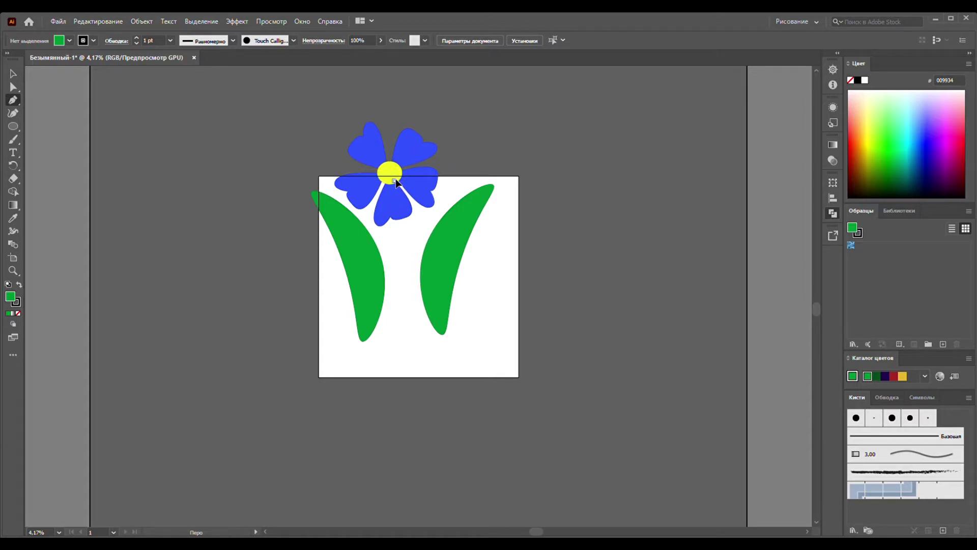
left_click(394, 181)
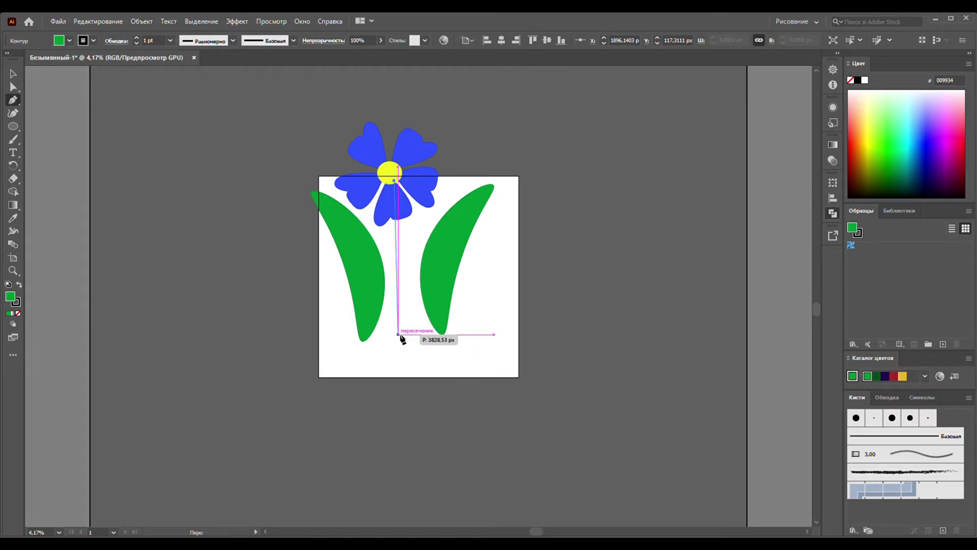
left_click(398, 334)
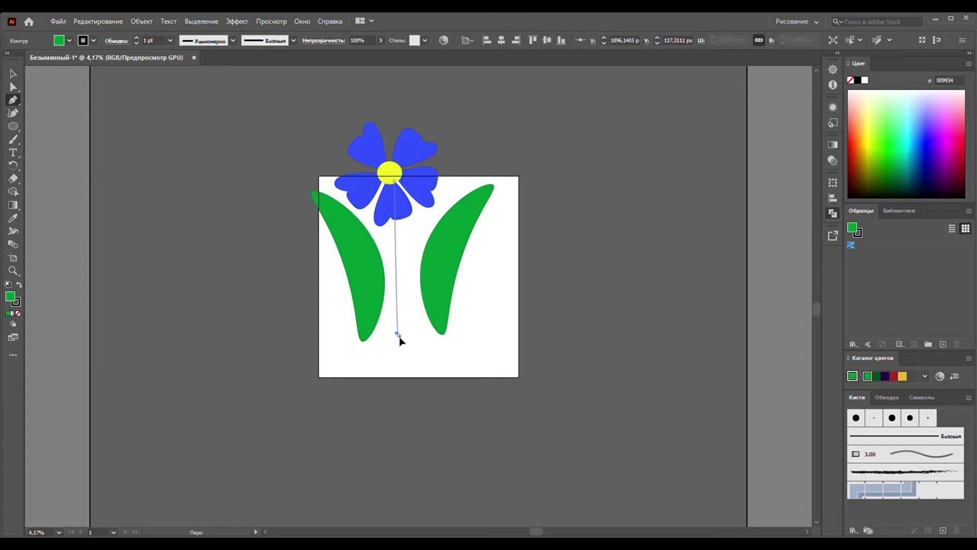
left_click_drag(400, 338, 355, 440)
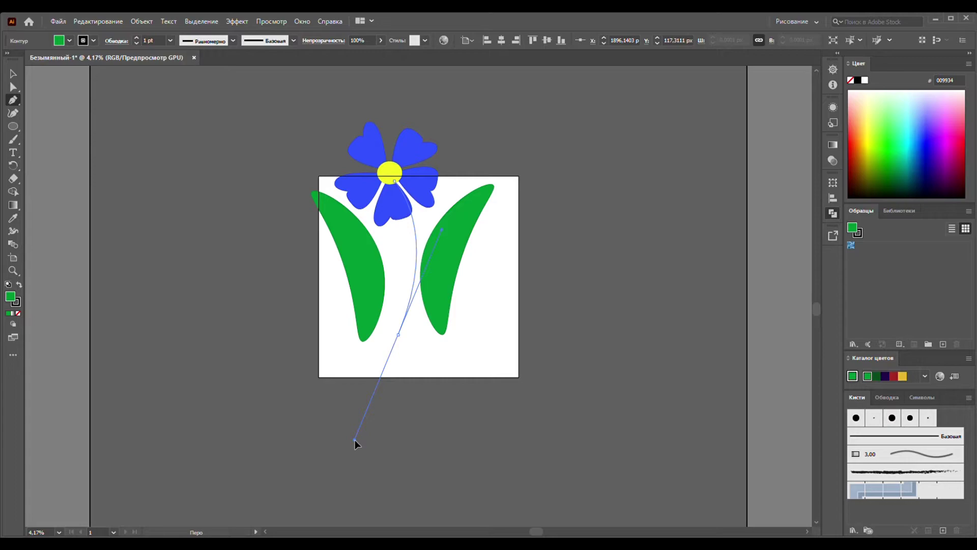
left_click_drag(355, 440, 355, 440)
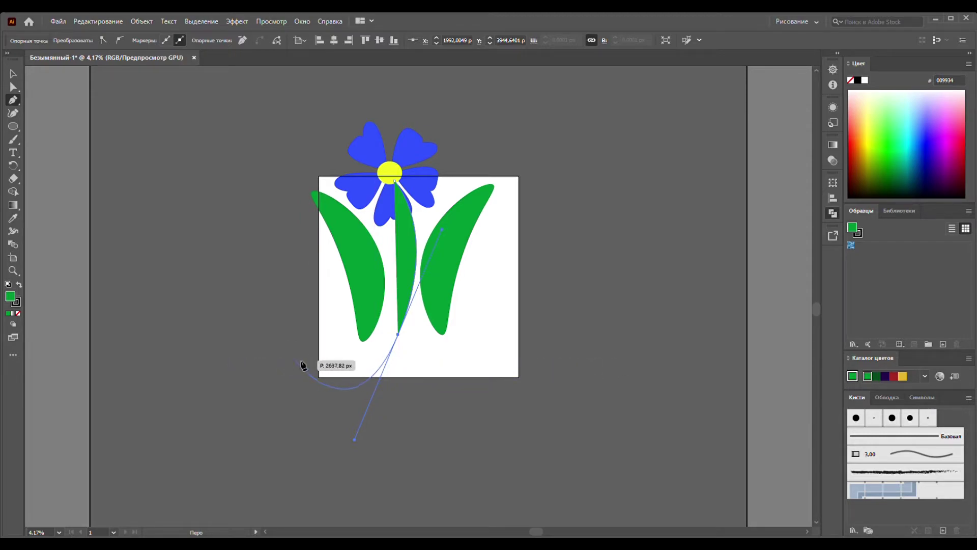
key("Escape")
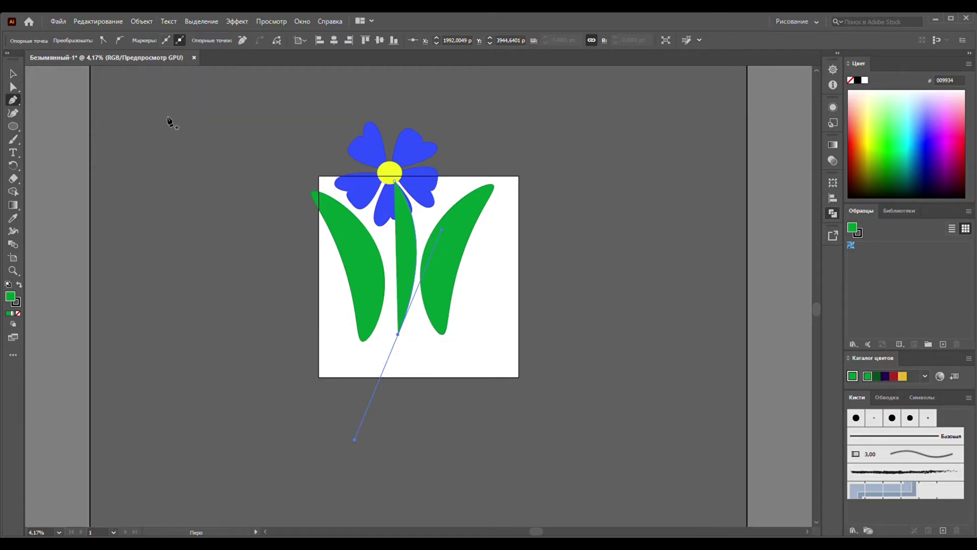
Step: Swap the stem path's fill and stroke colours
left_click(13, 75)
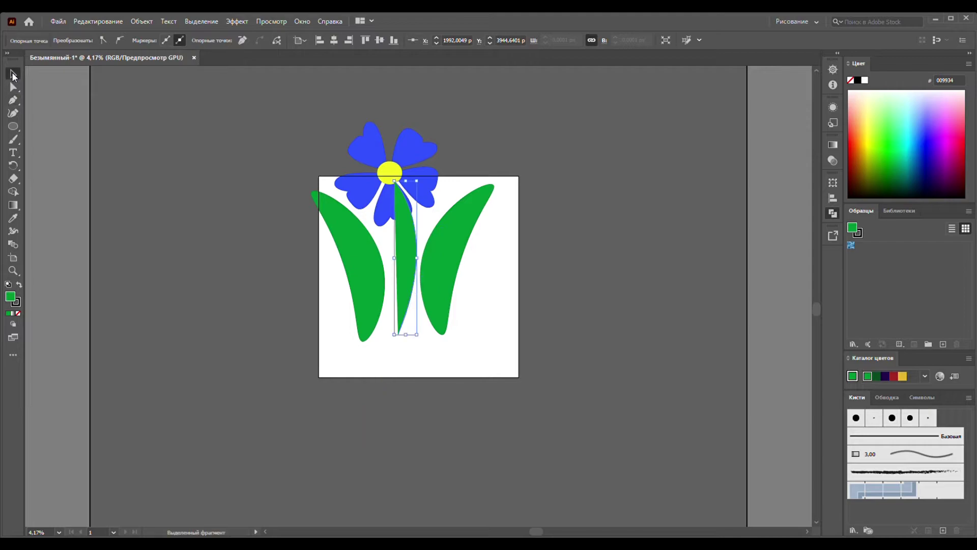
left_click(218, 148)
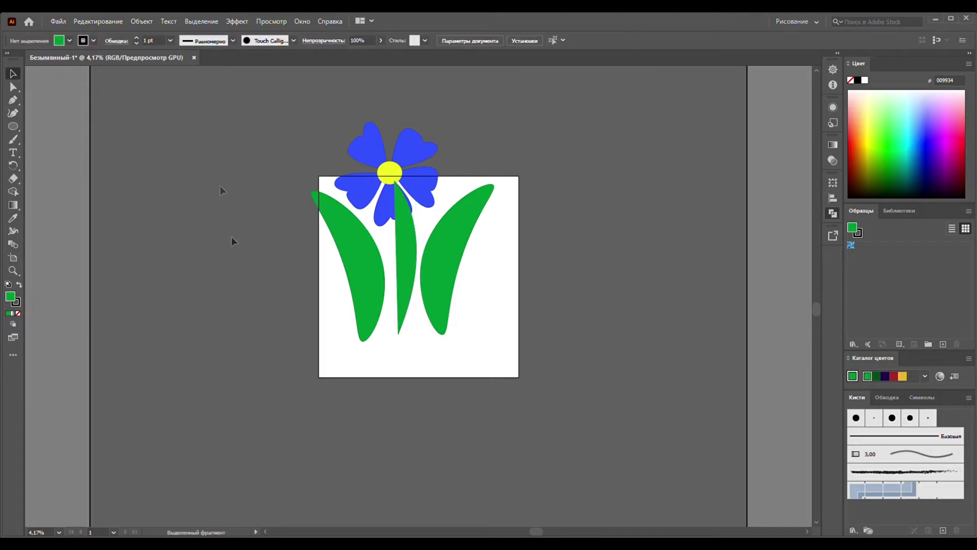
left_click(410, 300)
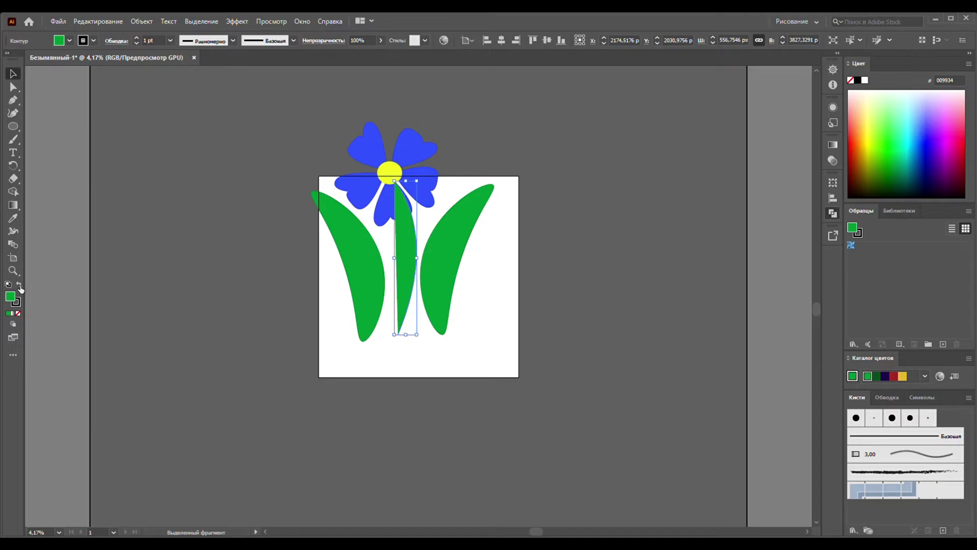
left_click(21, 288)
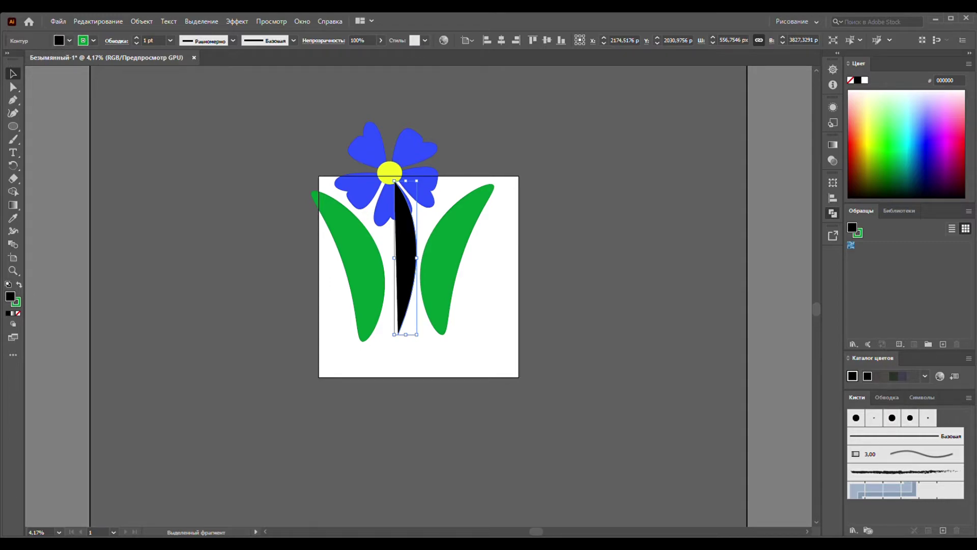
Step: Set the stem's fill to None and raise its stroke weight to about 50 pt
key("slash")
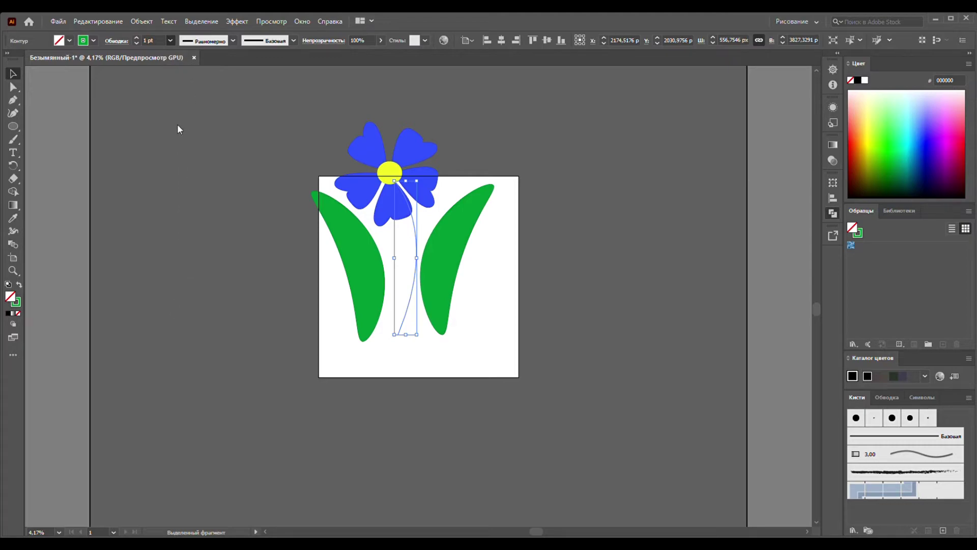
key("Up")
key("Up")
left_click(136, 44)
left_click(136, 39)
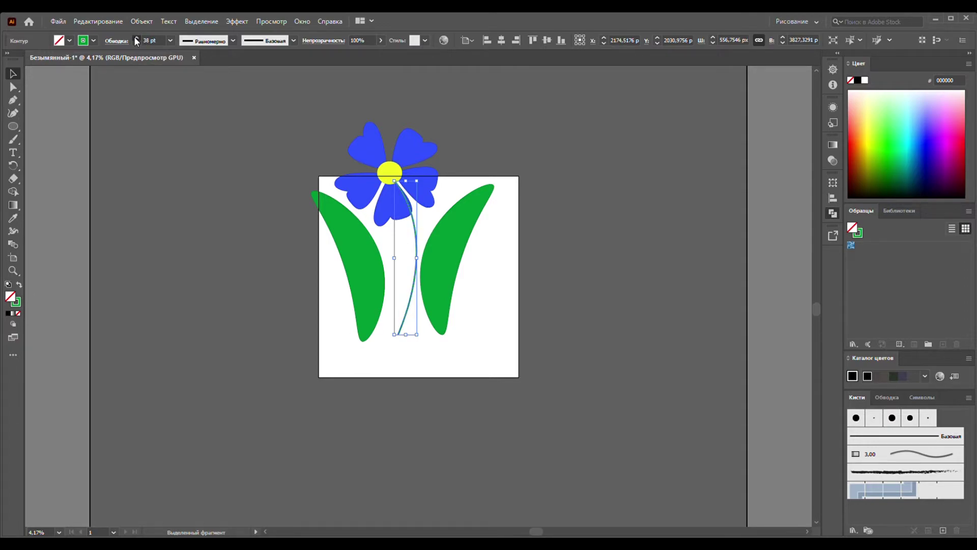
left_click(136, 39)
scroll(411, 283, "up", 1, "alt")
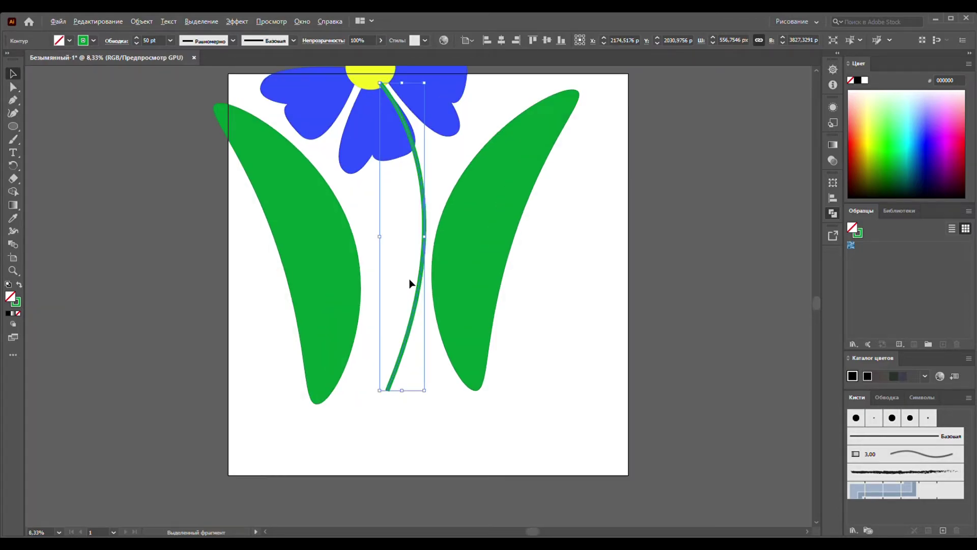
Step: Give the stem stroke a width profile that tapers to a point at one end
scroll(429, 271, "up", 3)
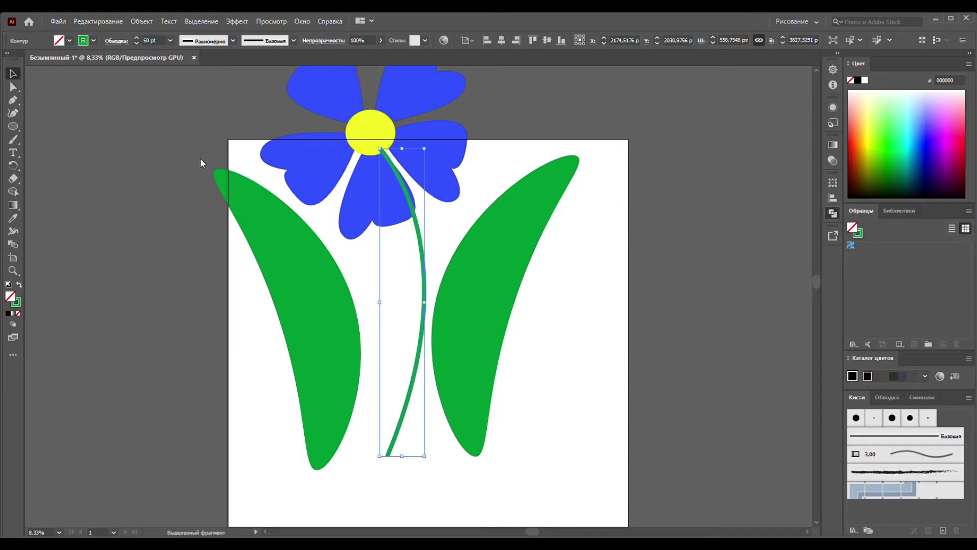
key("Down")
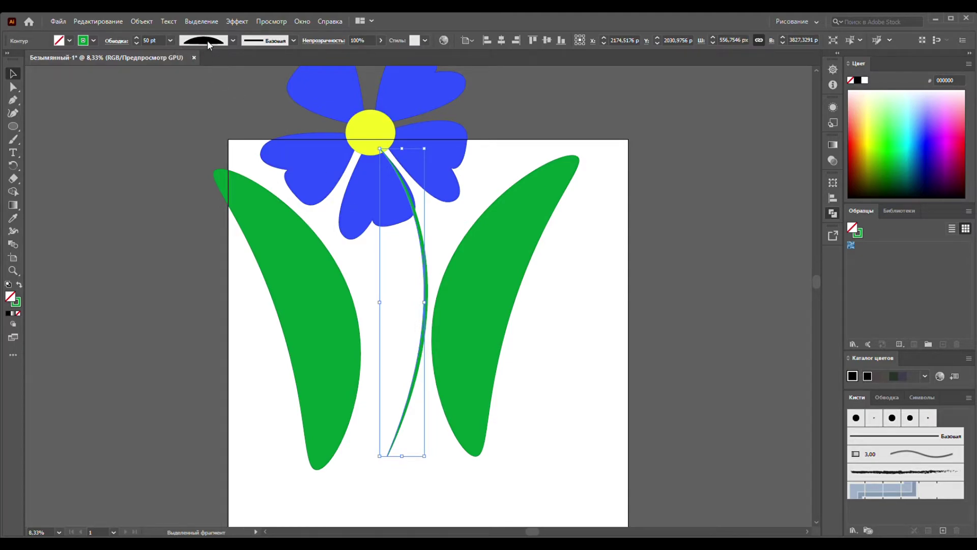
key("Down")
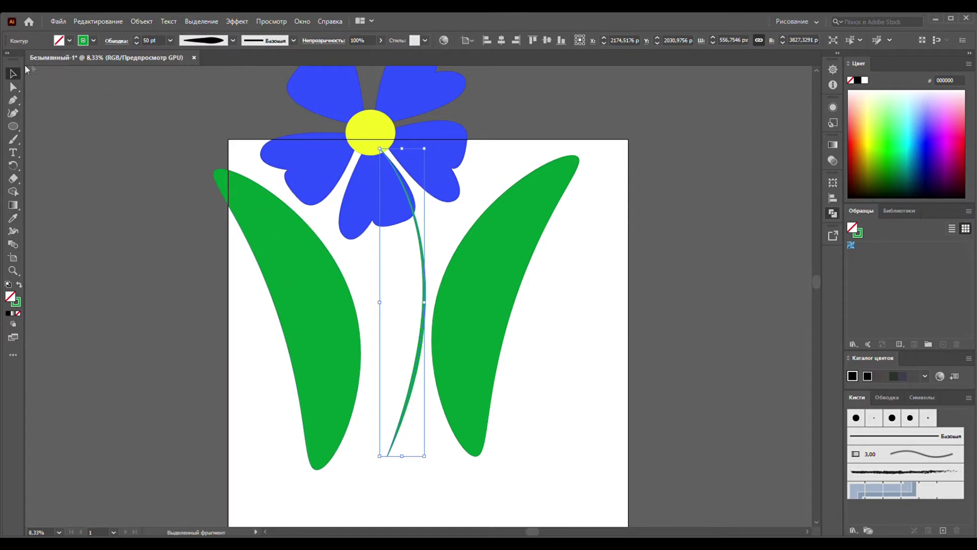
left_click(610, 254)
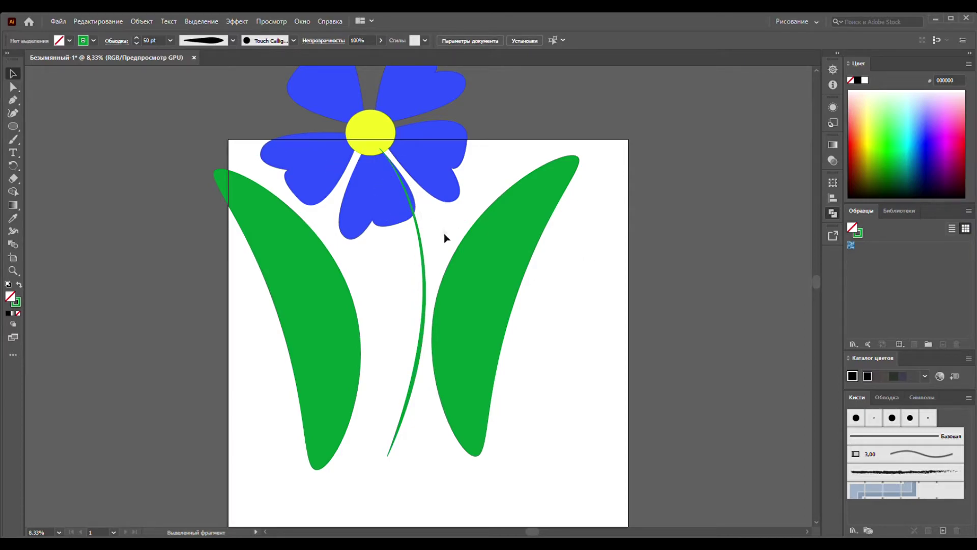
scroll(445, 234, "up", 1)
scroll(433, 219, "up", 1)
scroll(407, 192, "down", 2)
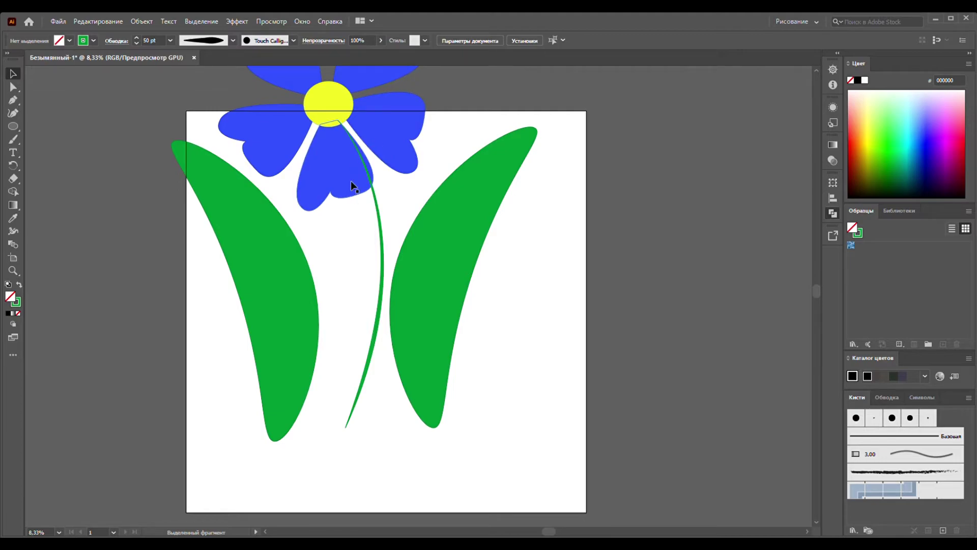
left_click(397, 171)
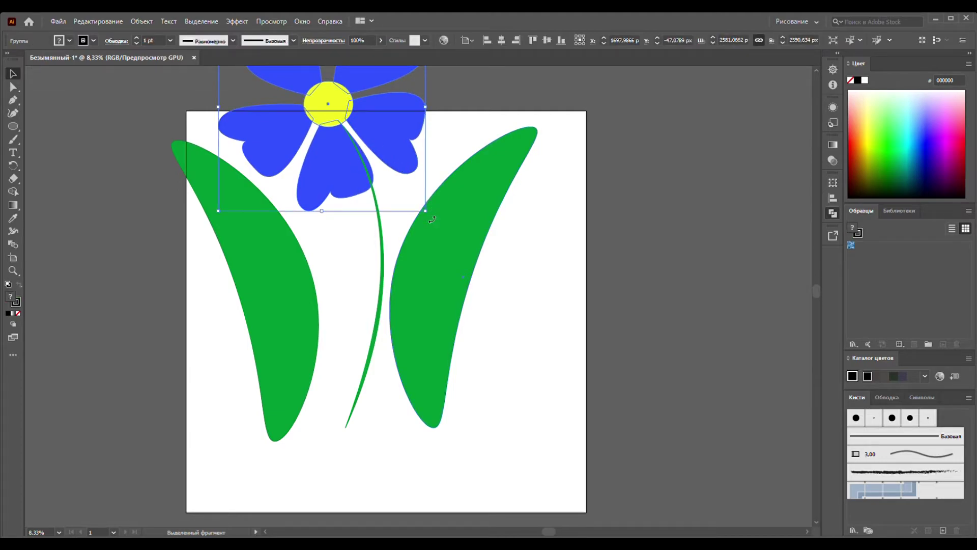
Step: Tilt the flower head slightly and set its yellow centre on the top of the stem
left_click_drag(432, 219, 410, 227)
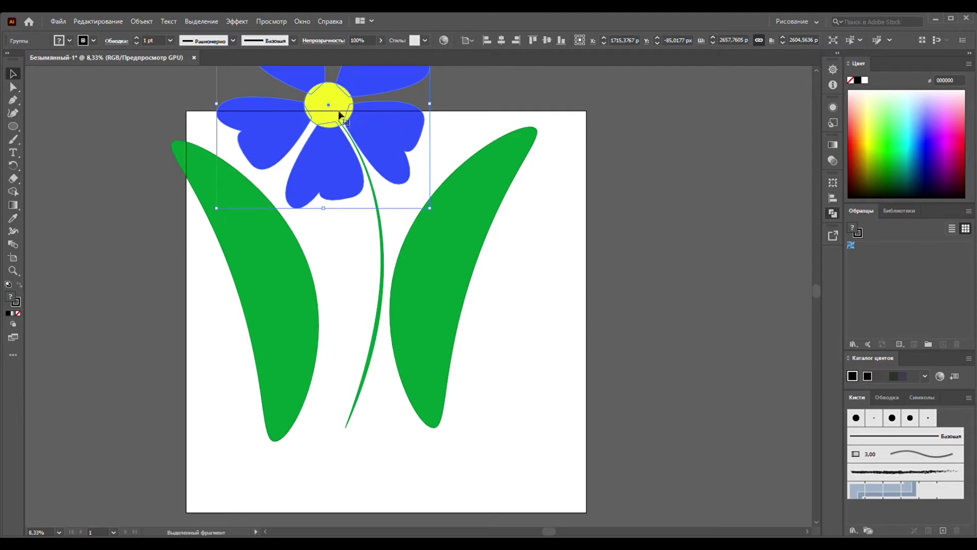
left_click_drag(333, 163, 331, 155)
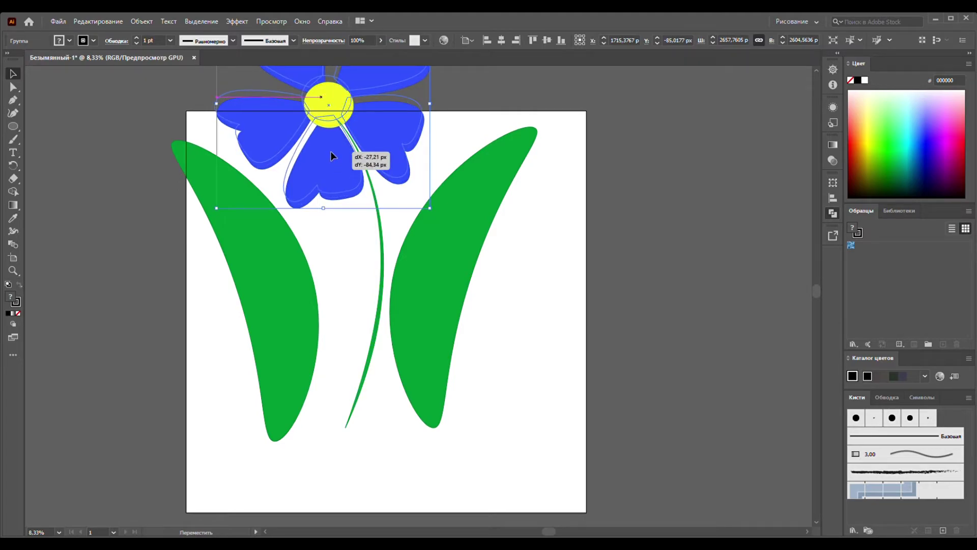
left_click_drag(331, 151, 335, 164)
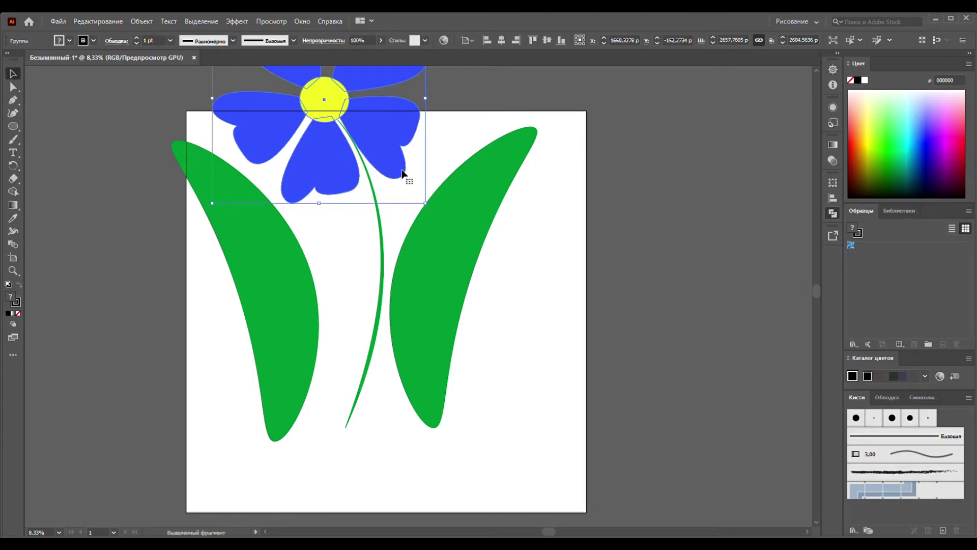
left_click_drag(428, 210, 431, 202)
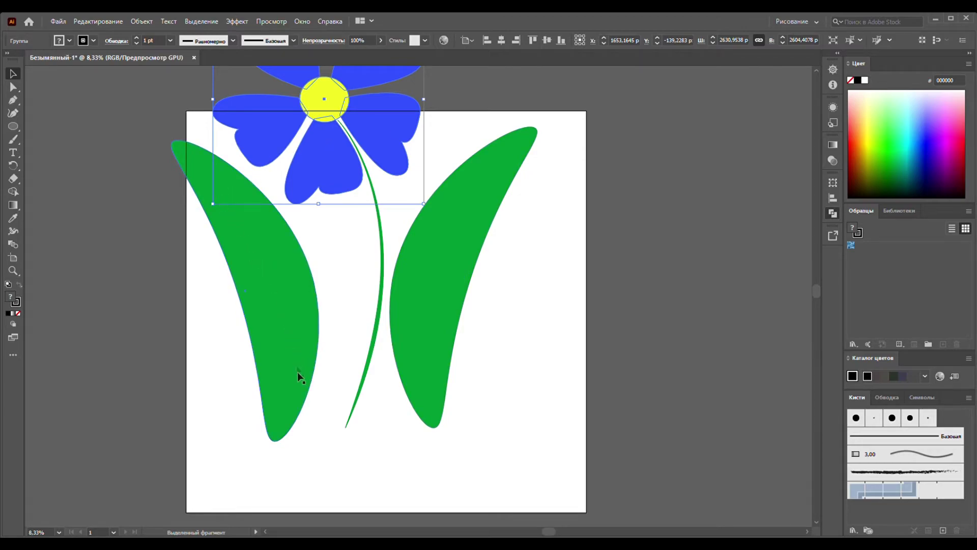
left_click_drag(279, 441, 342, 425)
Step: Slide the two leaves together so their bases overlap under the stem
left_click_drag(434, 427, 360, 431)
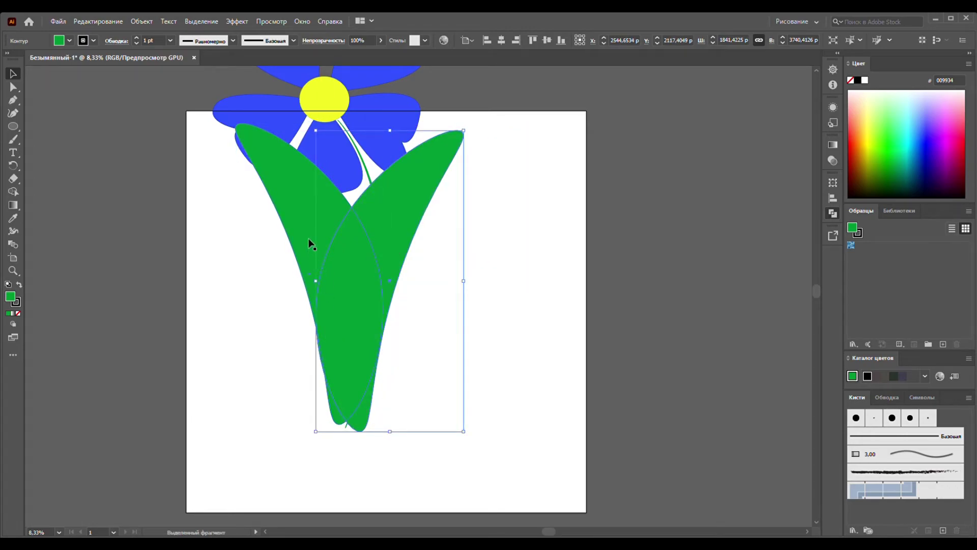
left_click_drag(317, 291, 318, 314)
left_click_drag(312, 265, 324, 306)
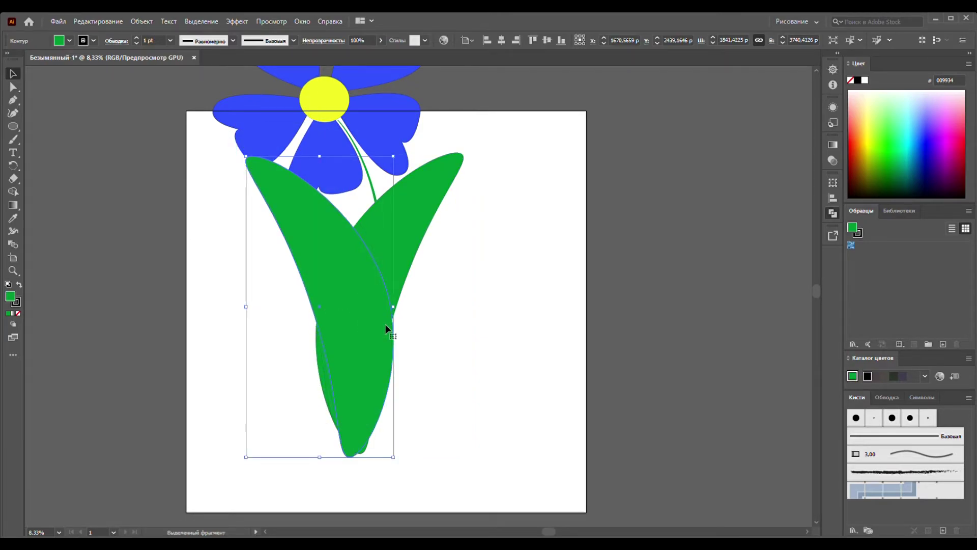
key("ctrl+minus")
left_click(606, 174)
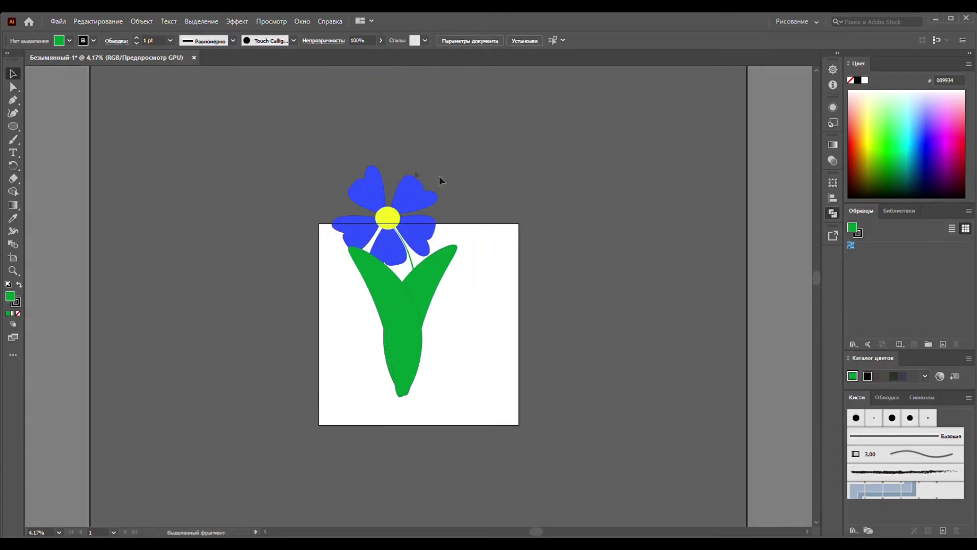
left_click_drag(313, 132, 488, 416)
left_click(514, 248)
Step: Fine-tune the left leaf's position against the right leaf's base
scroll(417, 322, "up", 2)
scroll(419, 323, "up", 1)
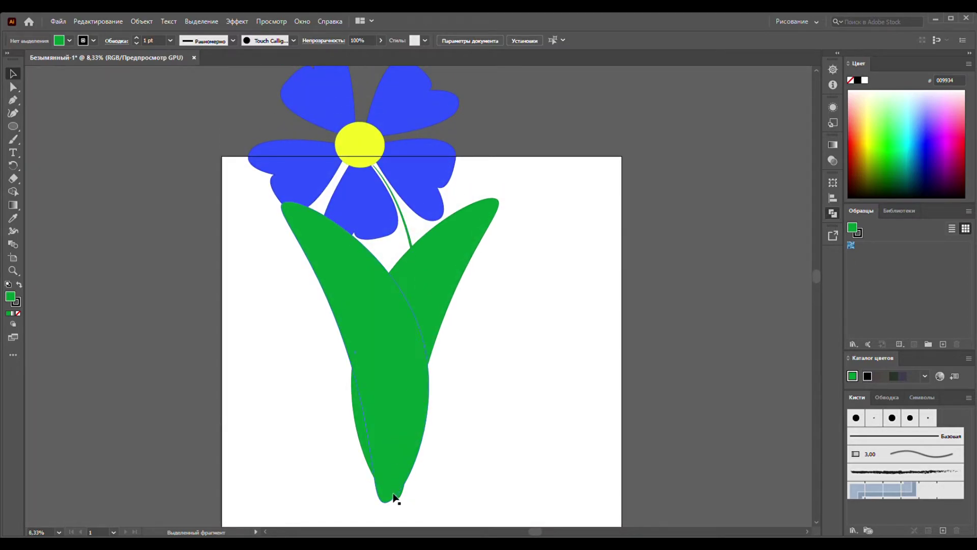
left_click_drag(393, 497, 394, 504)
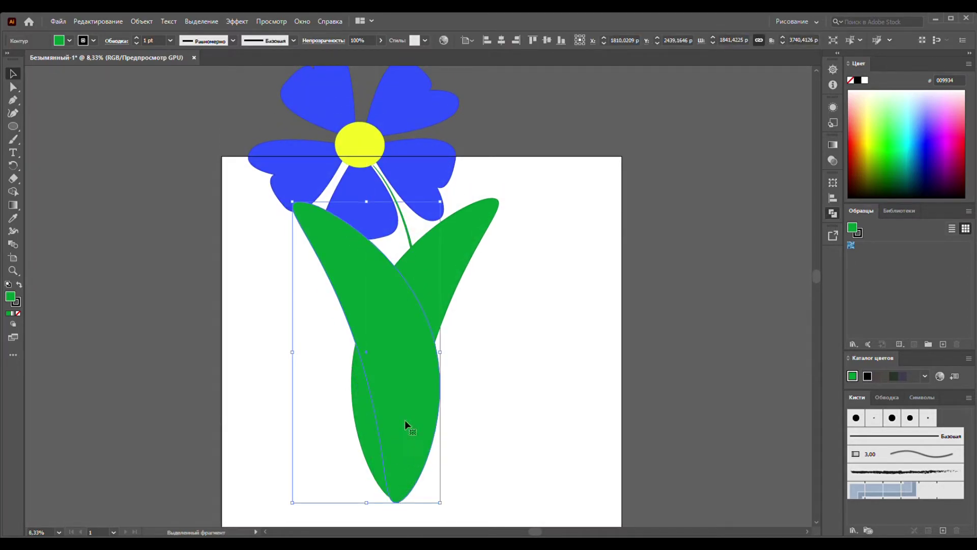
left_click_drag(366, 305, 356, 295)
left_click_drag(387, 507, 395, 508)
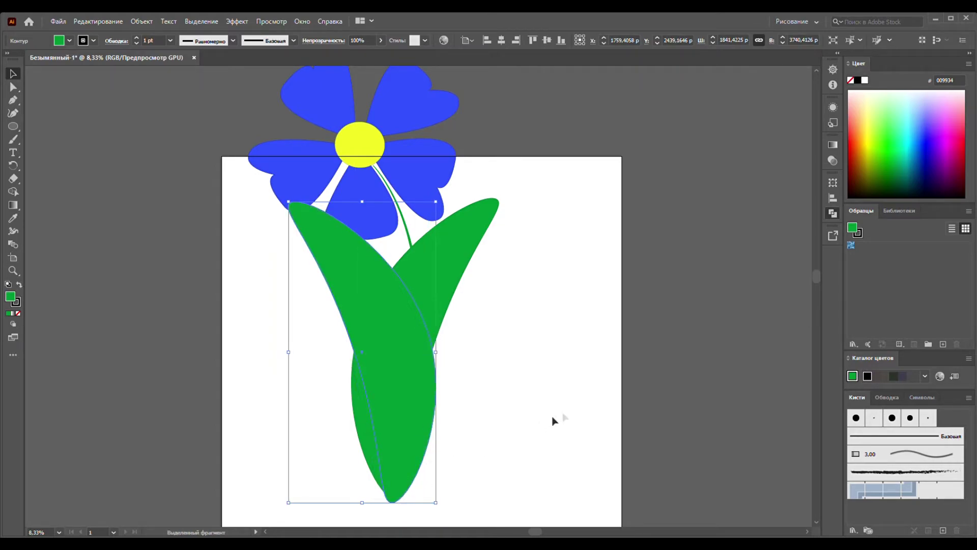
left_click(566, 384)
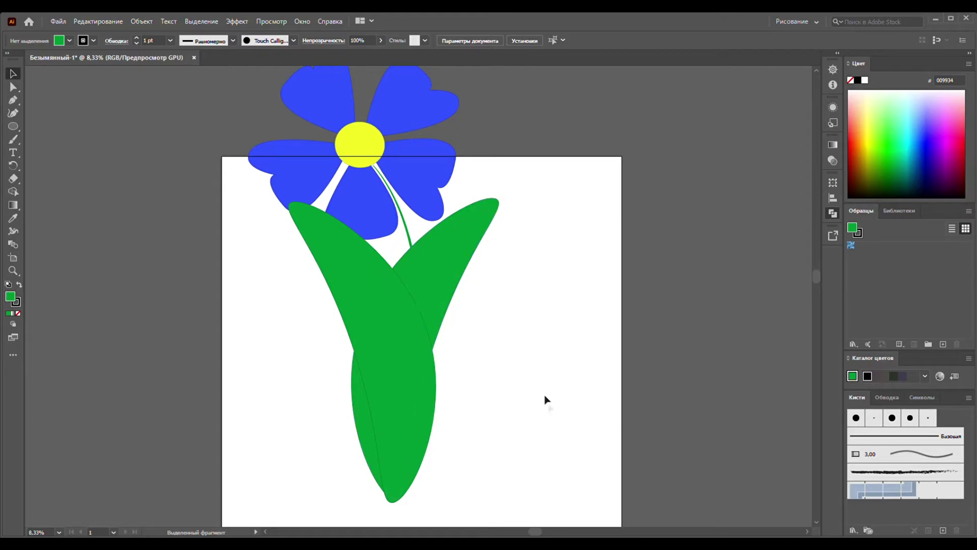
Step: Enlarge the right leaf up and to the right so its tip rises beside the flower
left_click(496, 202)
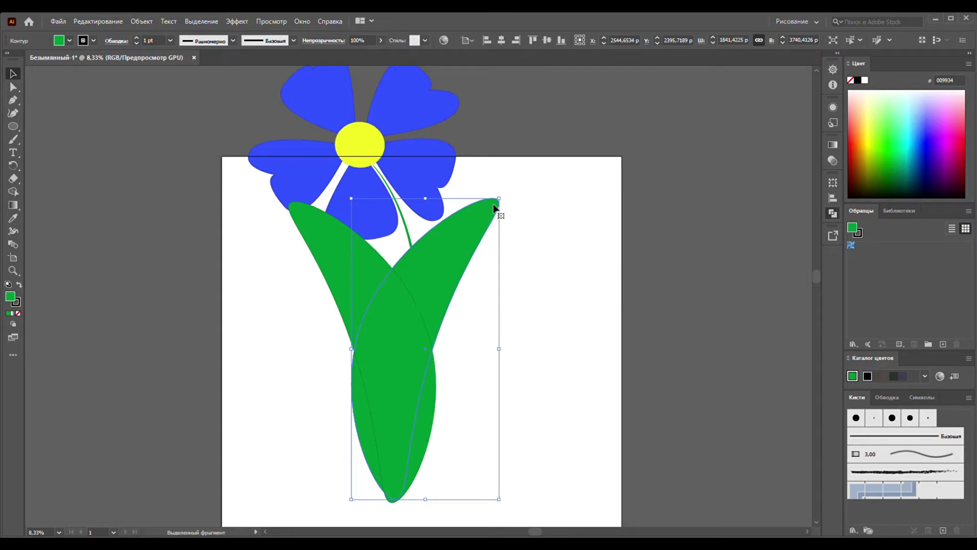
left_click_drag(502, 202, 558, 75)
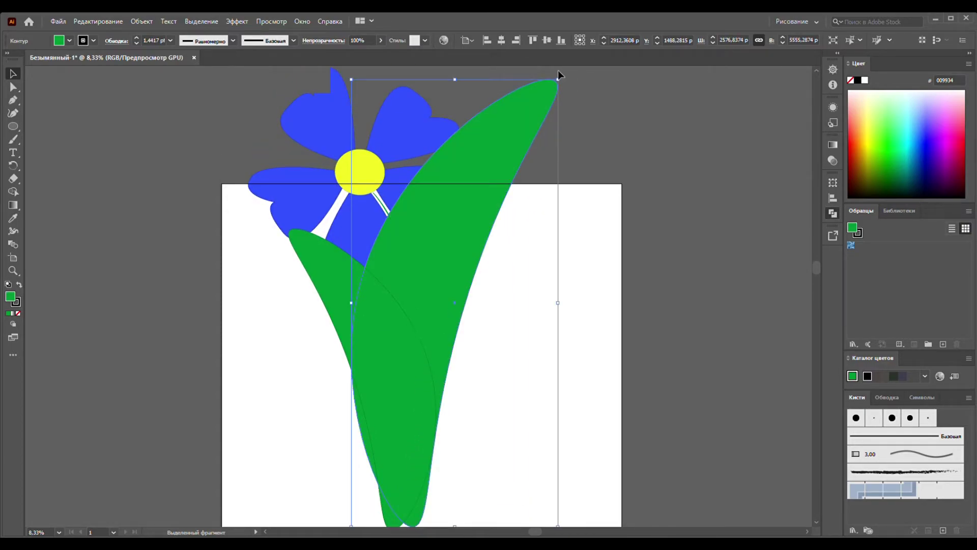
key("ctrl+minus")
key("ctrl+minus")
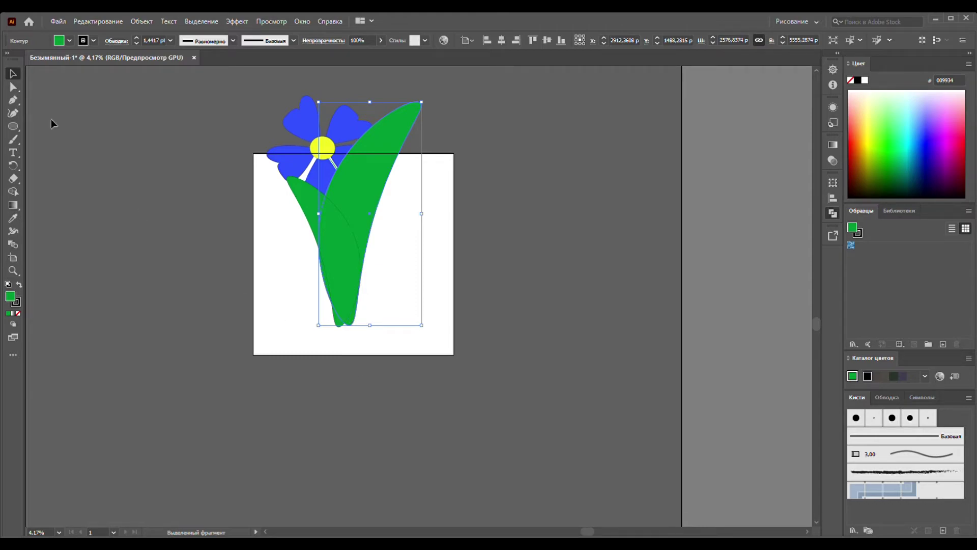
left_click(210, 239)
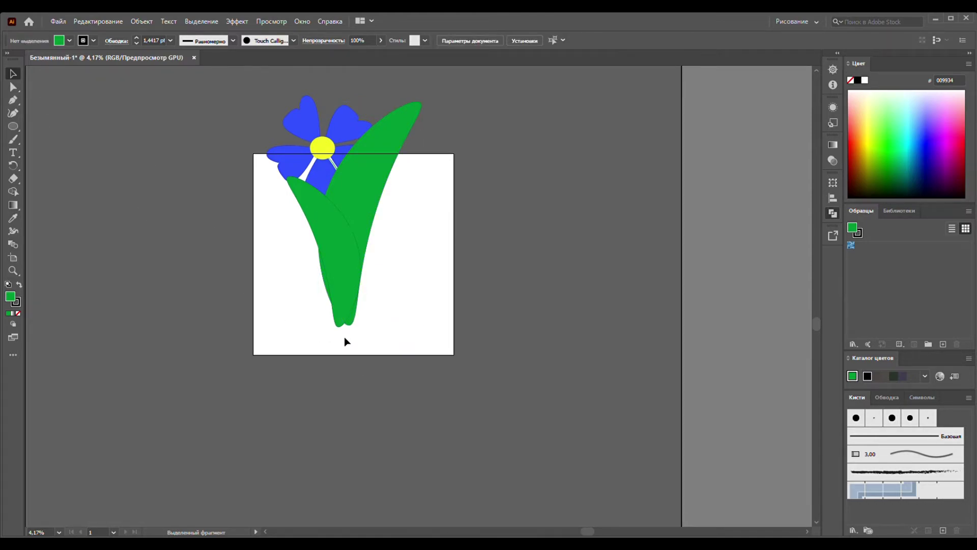
Step: Pull the left leaf's bottom anchor right to the right leaf's base with the Curvature tool
scroll(345, 341, "up", 1)
scroll(345, 349, "up", 1)
scroll(345, 349, "up", 1)
scroll(381, 356, "up", 1)
scroll(381, 356, "up", 2)
scroll(380, 356, "up", 1)
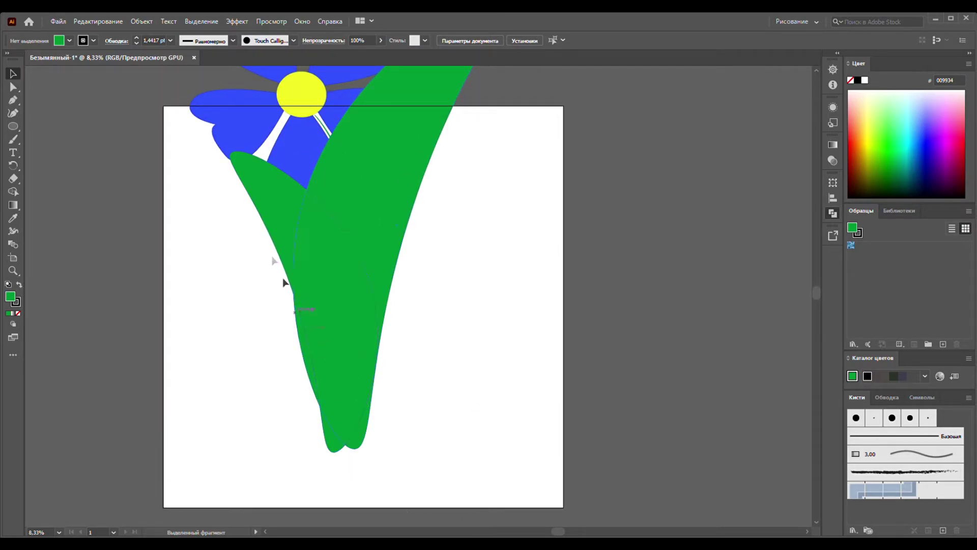
left_click(334, 450)
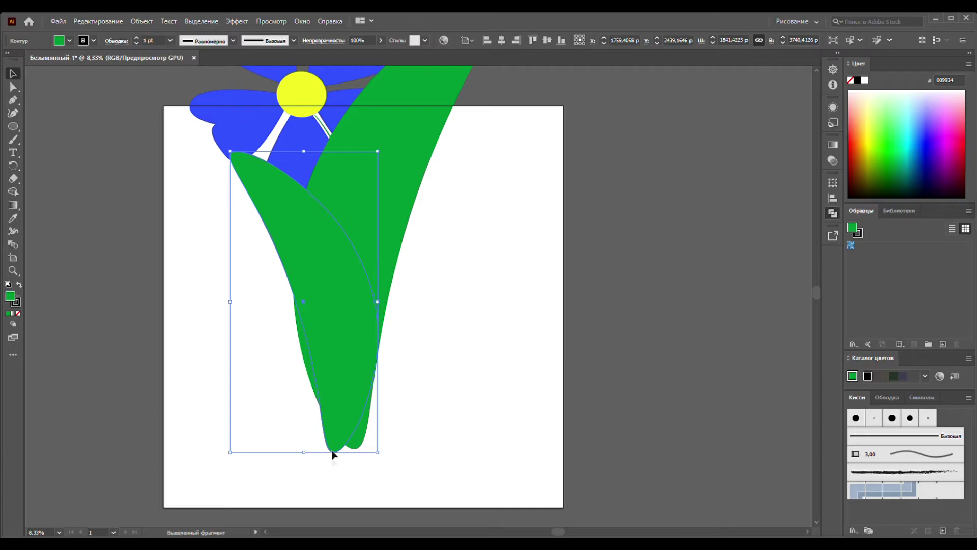
left_click(14, 114)
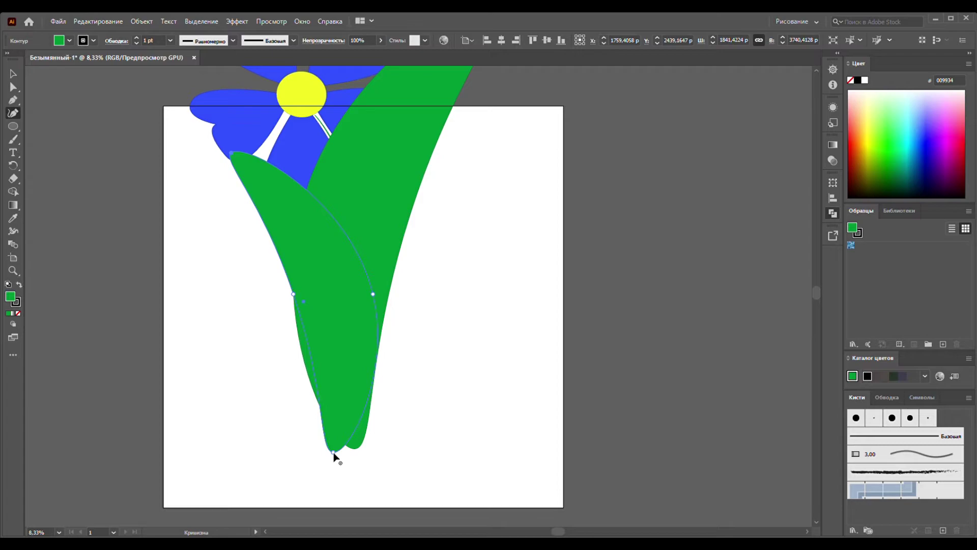
left_click_drag(333, 452, 357, 449)
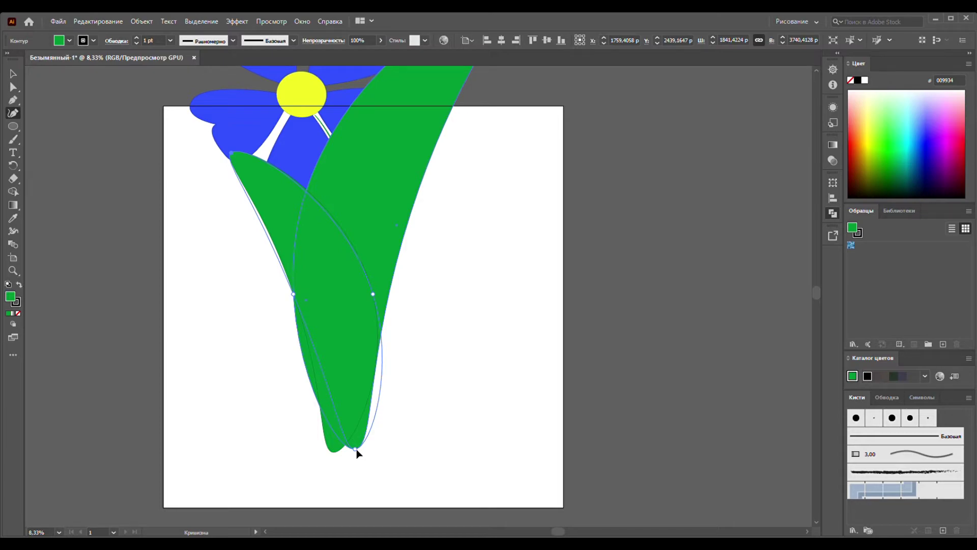
left_click_drag(356, 449, 356, 449)
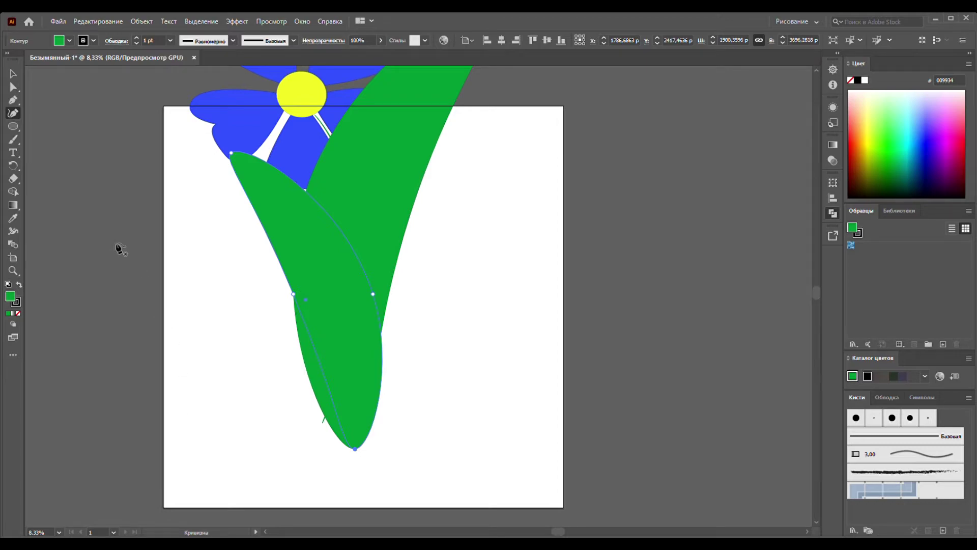
Step: Adjust the left leaf's position so both leaves sit in a tight V
left_click(12, 74)
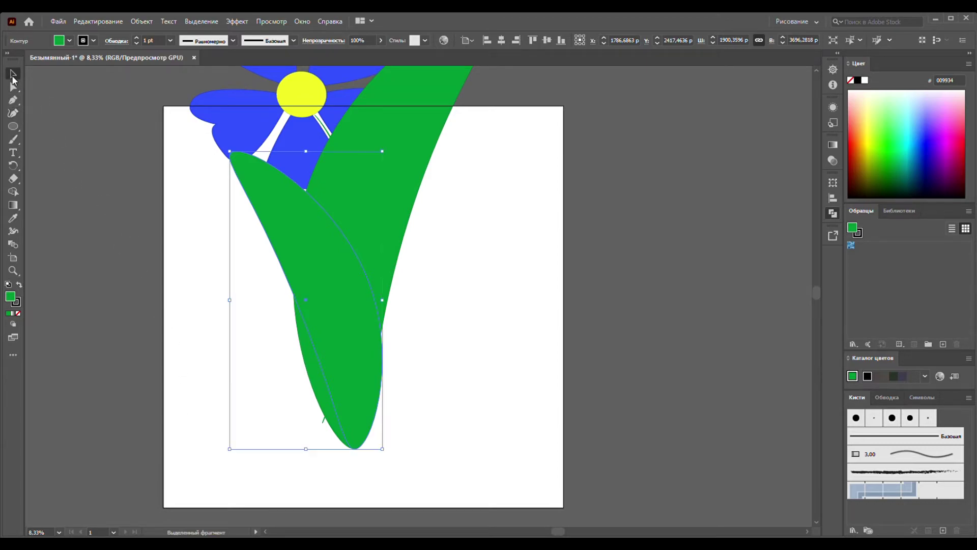
scroll(242, 452, "up", 2)
scroll(295, 458, "up", 3)
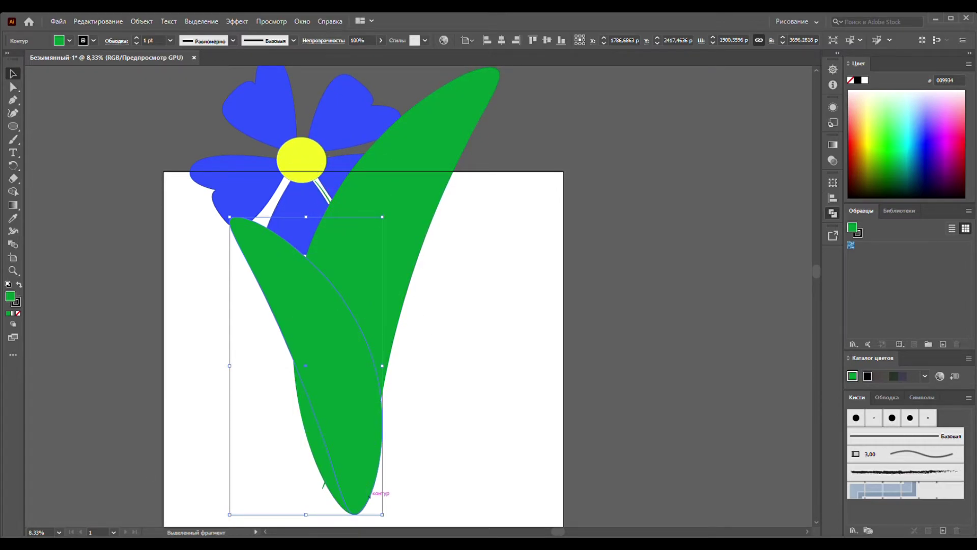
left_click_drag(349, 488, 323, 491)
left_click(379, 511)
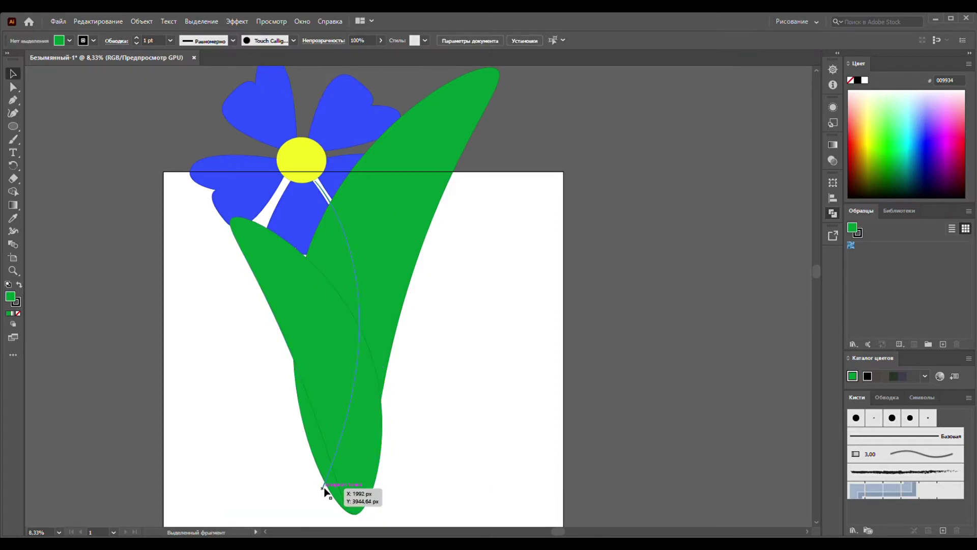
scroll(487, 410, "up", 1)
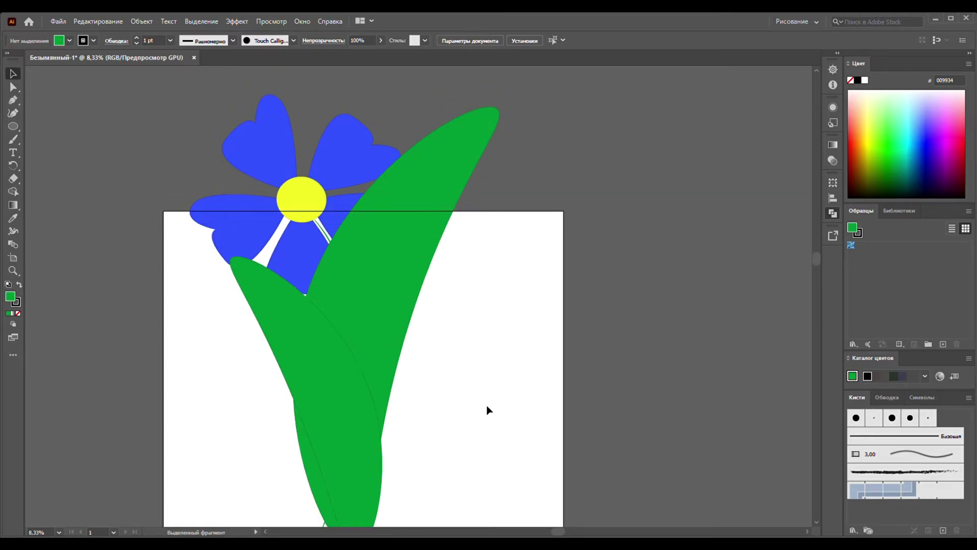
scroll(487, 405, "down", 2)
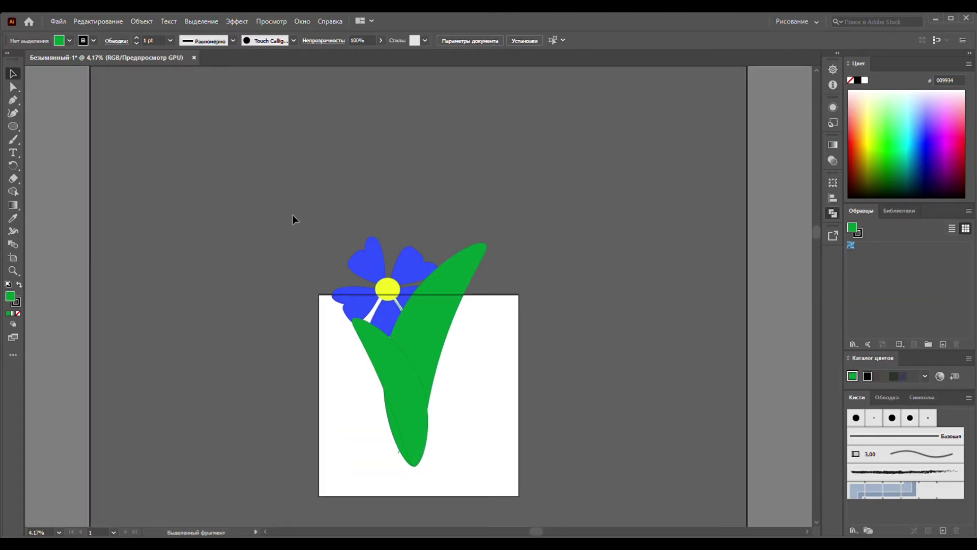
Step: Move the flower head and stem up and slightly left above the leaves
left_click(399, 455)
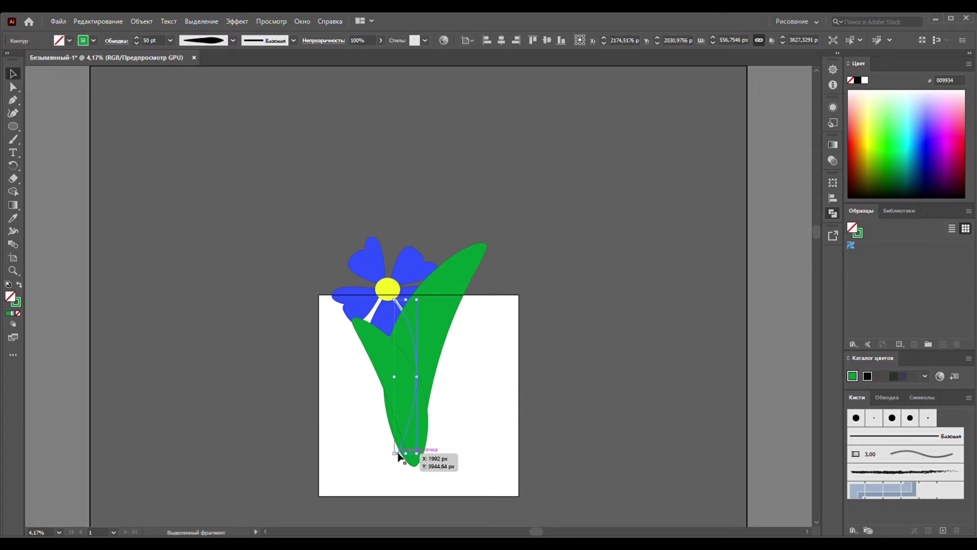
left_click(406, 297, "shift")
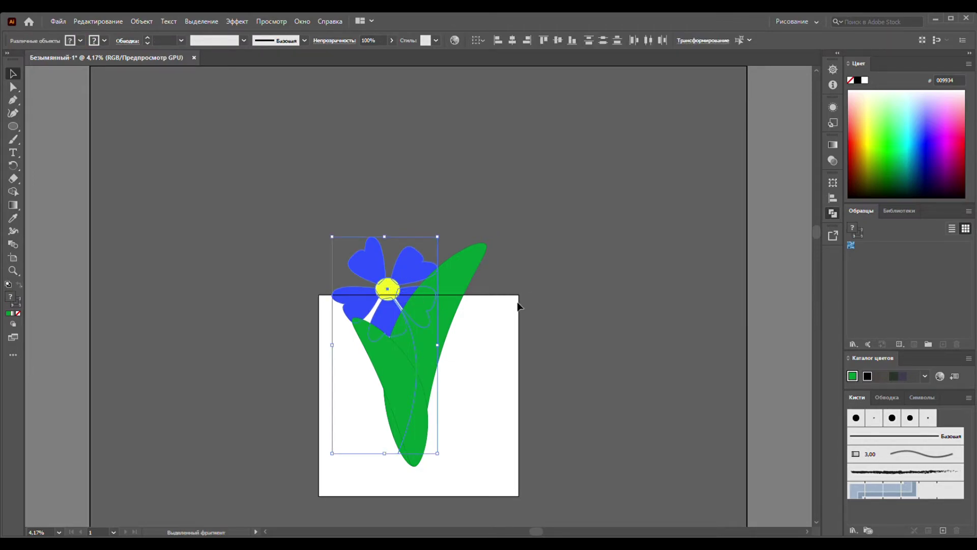
mouse_move(414, 274)
left_mouse_down()
mouse_move(418, 240)
mouse_move(403, 219)
left_mouse_up()
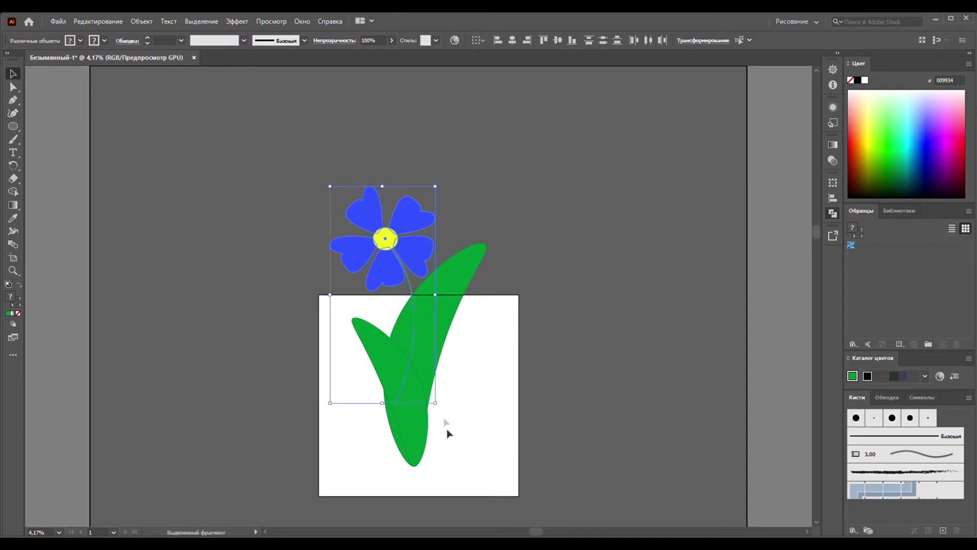
left_click_drag(436, 404, 473, 384)
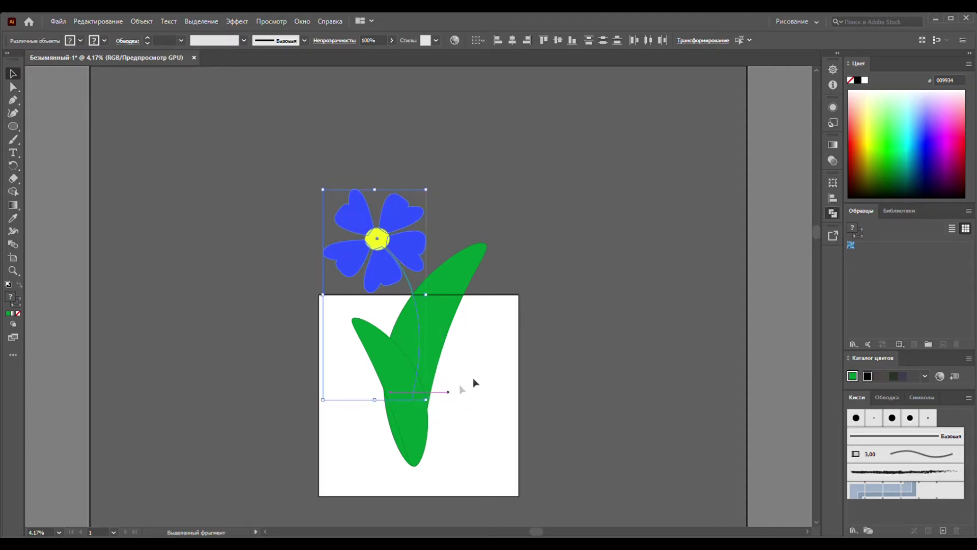
left_click_drag(379, 260, 371, 261)
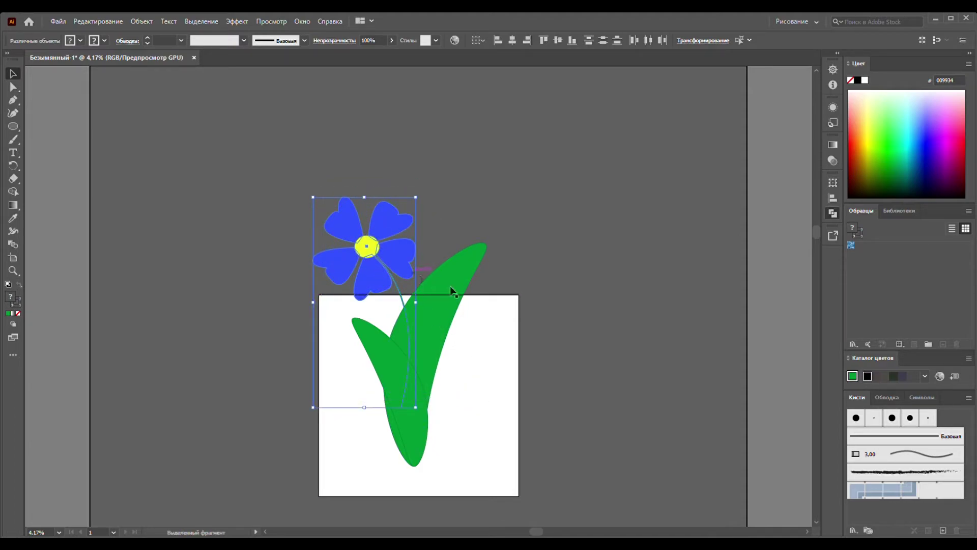
left_click(552, 293)
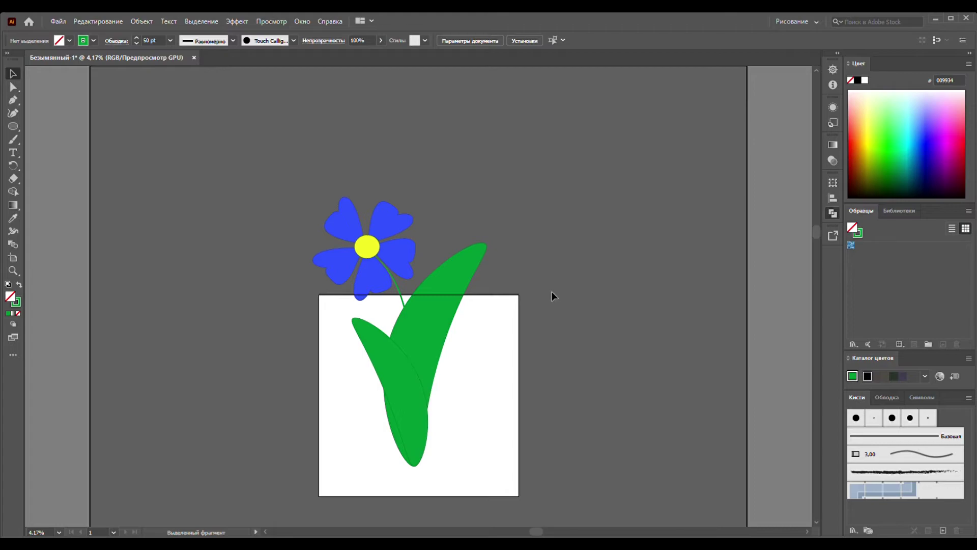
Step: Group the flower, stem and both leaves into one object
key("ctrl+minus")
scroll(551, 291, "up", 2)
mouse_move(318, 109)
left_mouse_down()
mouse_move(487, 352)
mouse_move(509, 405)
left_mouse_up()
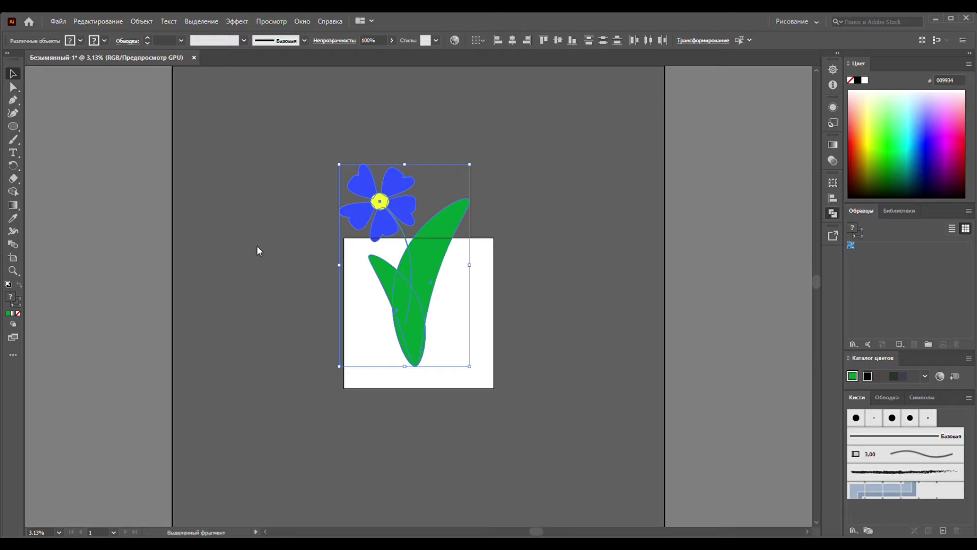
key("ctrl+g")
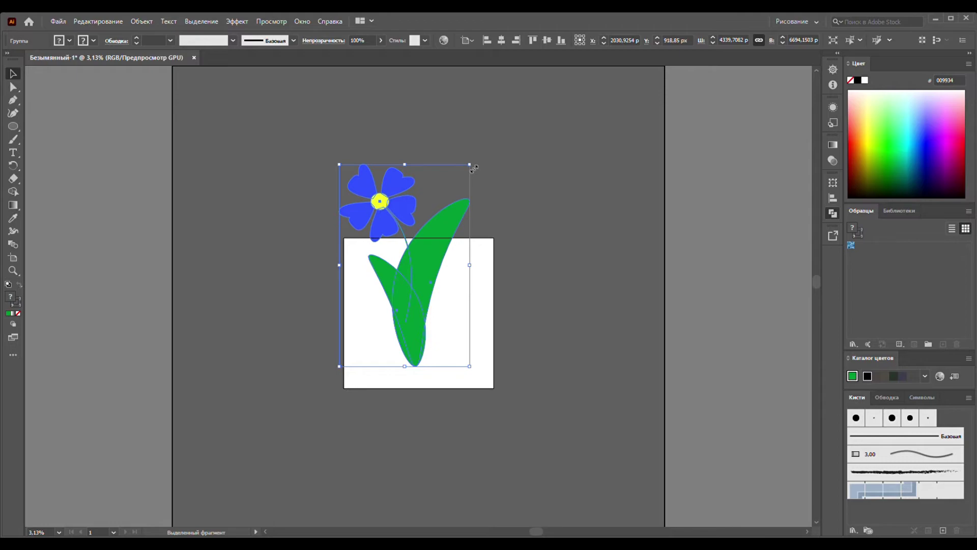
Step: Undo an accidental resize of the group, then scale it down from a corner
left_click_drag(473, 168, 592, 160)
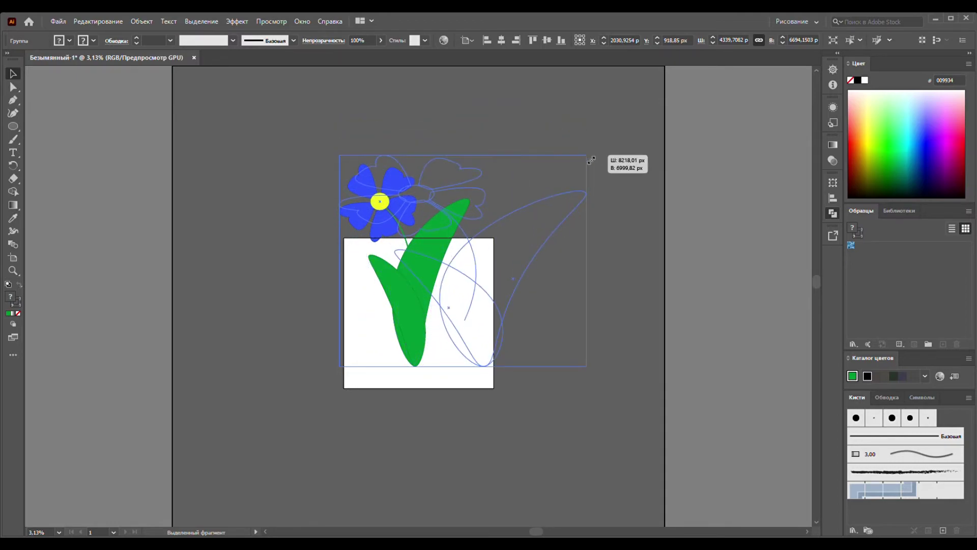
left_click_drag(591, 160, 453, 128)
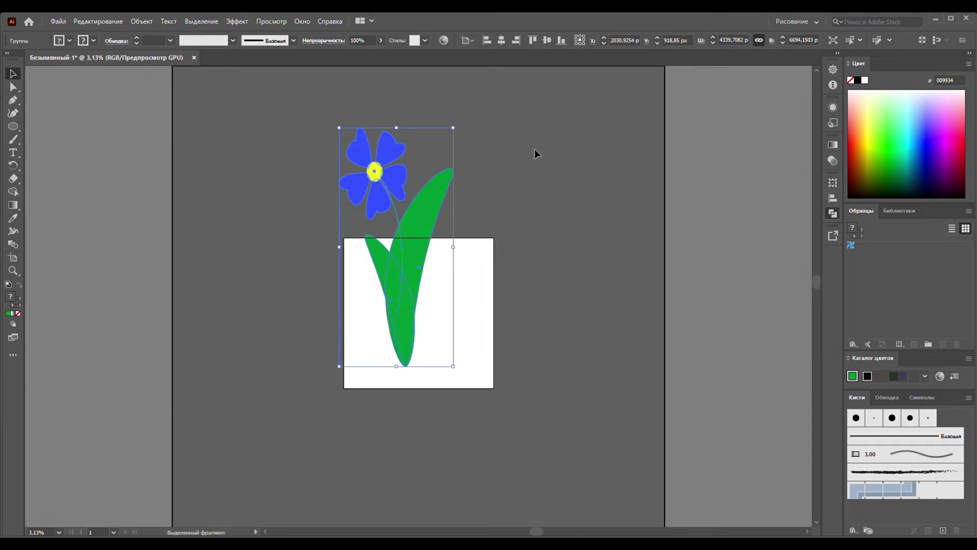
key("ctrl+z")
left_click(517, 188)
key("ctrl+z")
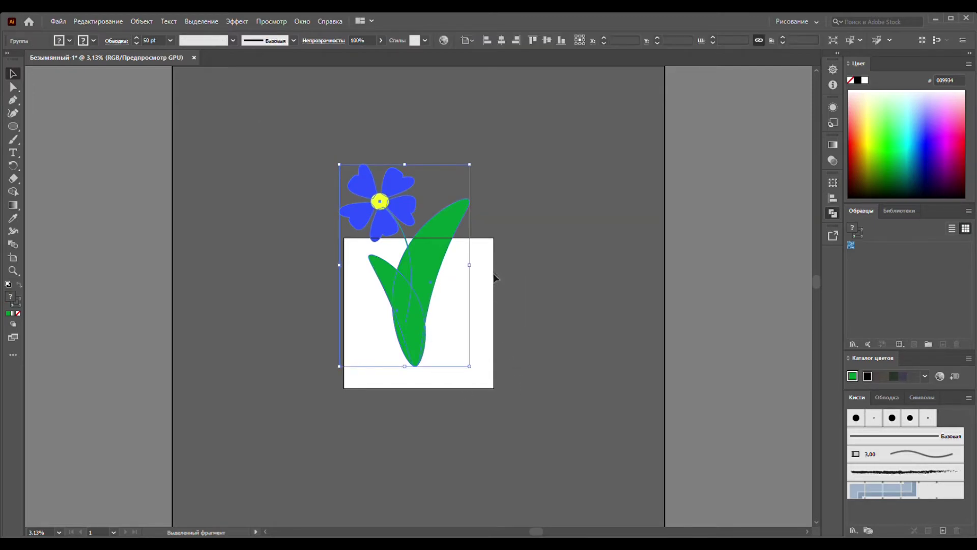
mouse_move(476, 167)
left_mouse_down()
mouse_move(431, 217)
mouse_move(431, 263)
left_mouse_up()
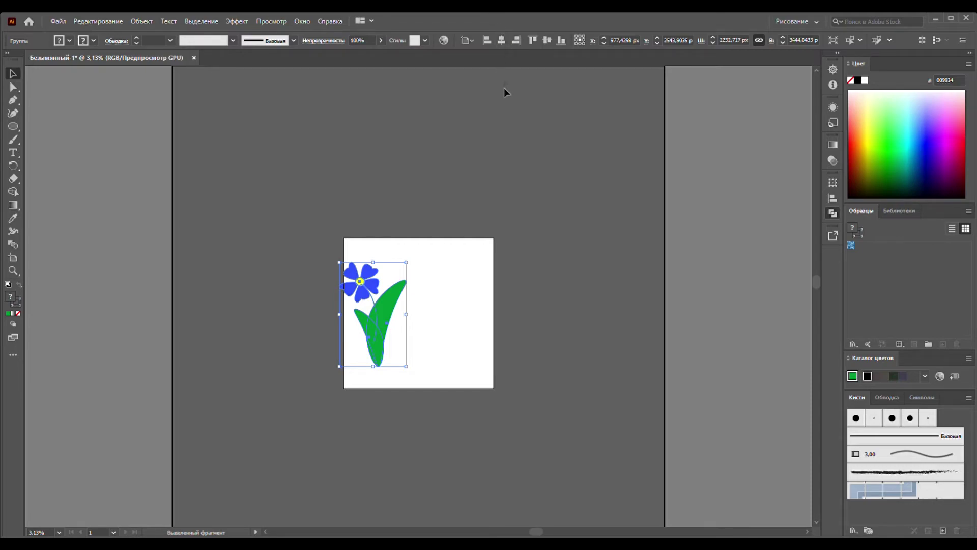
Step: Centre the flower group horizontally and vertically on the artboard
left_click(501, 40)
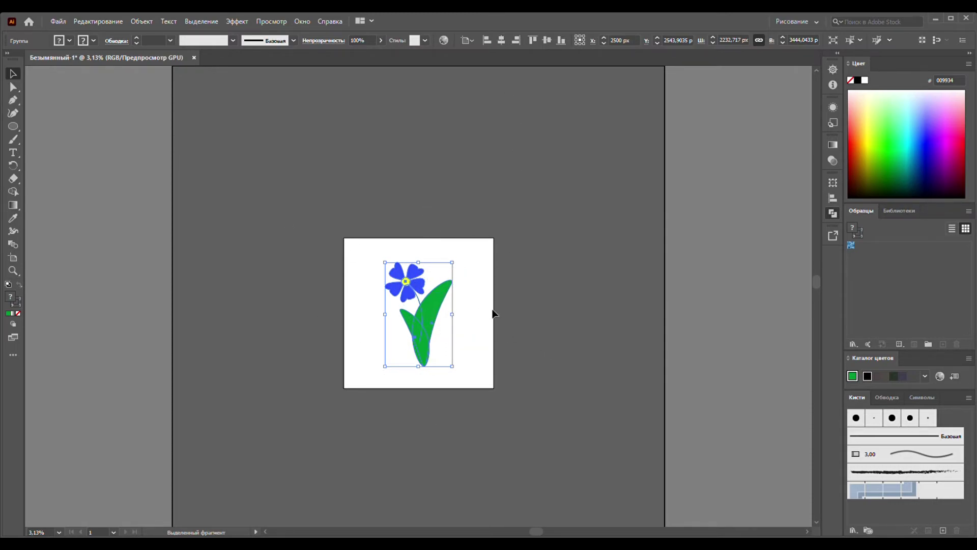
left_click(550, 40)
left_click(543, 312)
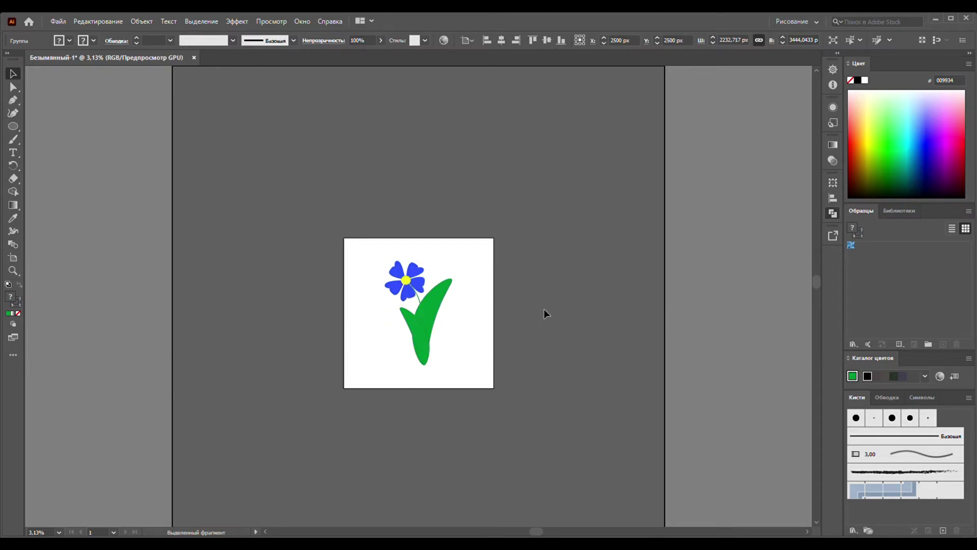
key("ctrl+plus")
key("ctrl+plus")
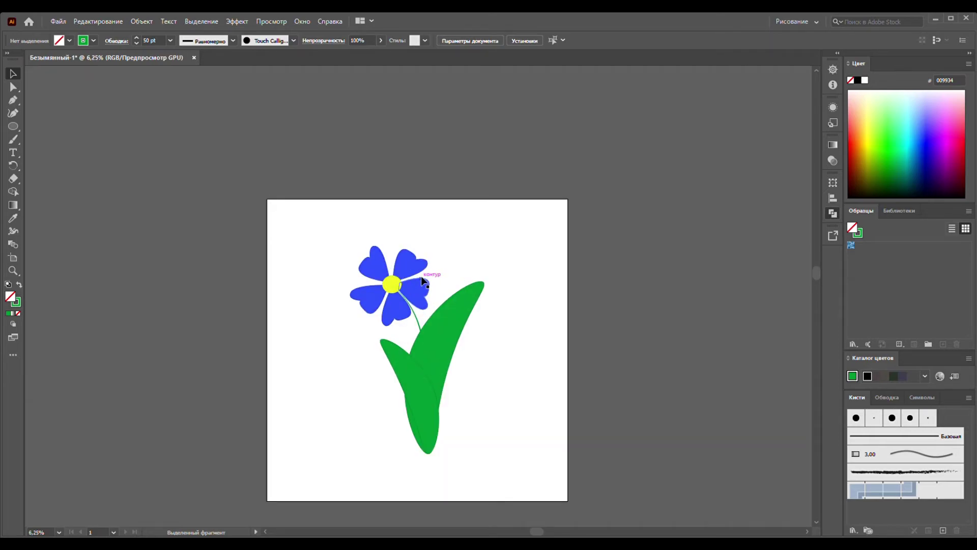
Step: Zoom in on the flower and select the flower group by its leaves
key("ctrl+plus")
key("ctrl+plus")
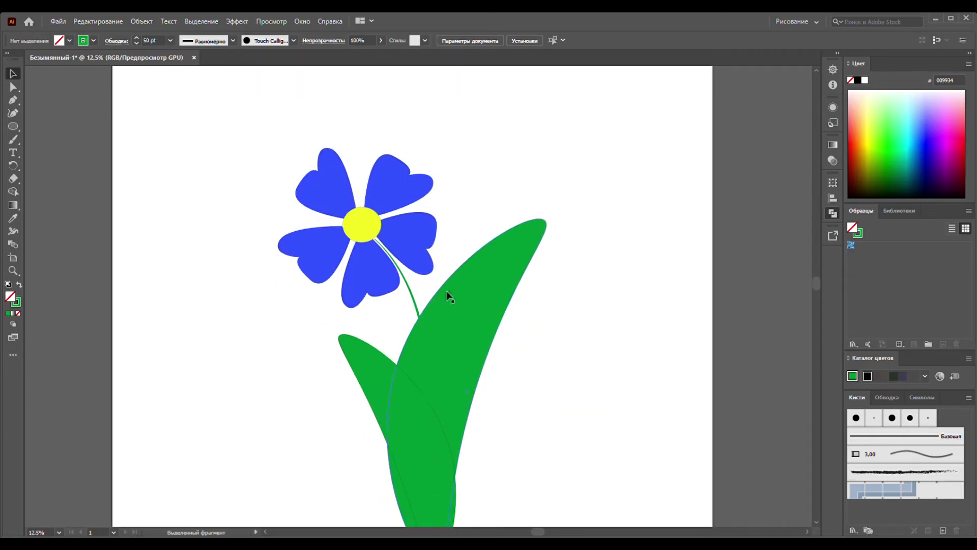
scroll(448, 292, "down", 3)
scroll(414, 336, "up", 3, "alt")
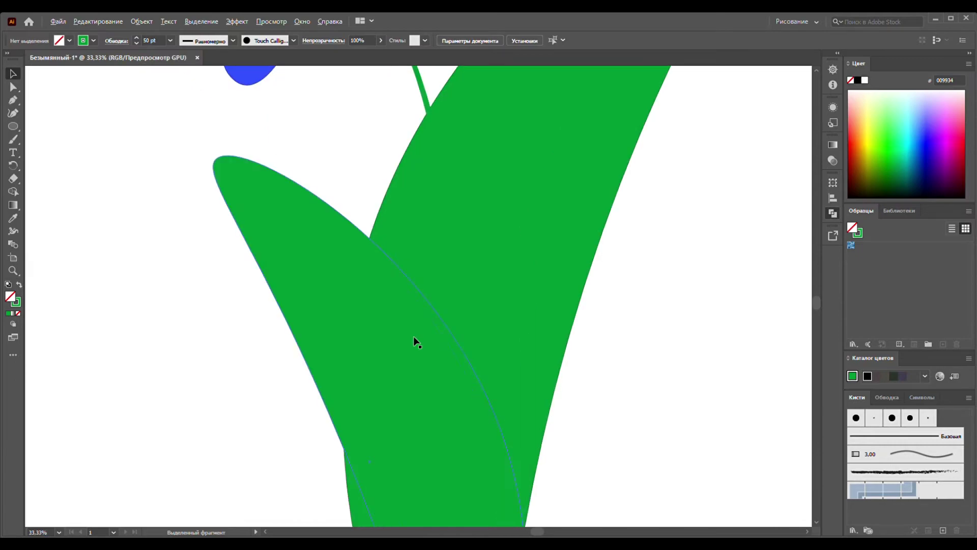
scroll(376, 259, "up", 5, "alt")
left_click(384, 256)
scroll(383, 249, "down", 5, "alt")
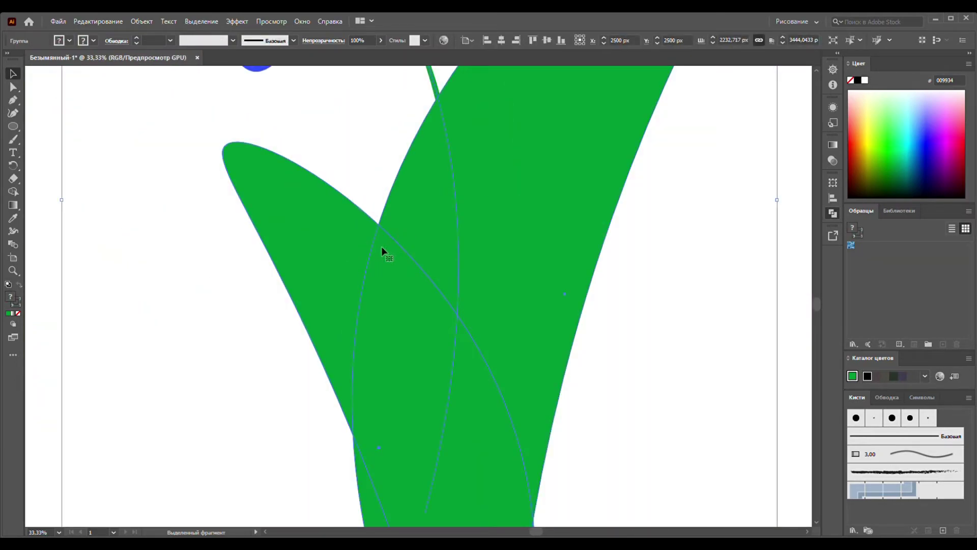
scroll(275, 282, "down", 2, "alt")
scroll(311, 290, "down", 2, "alt")
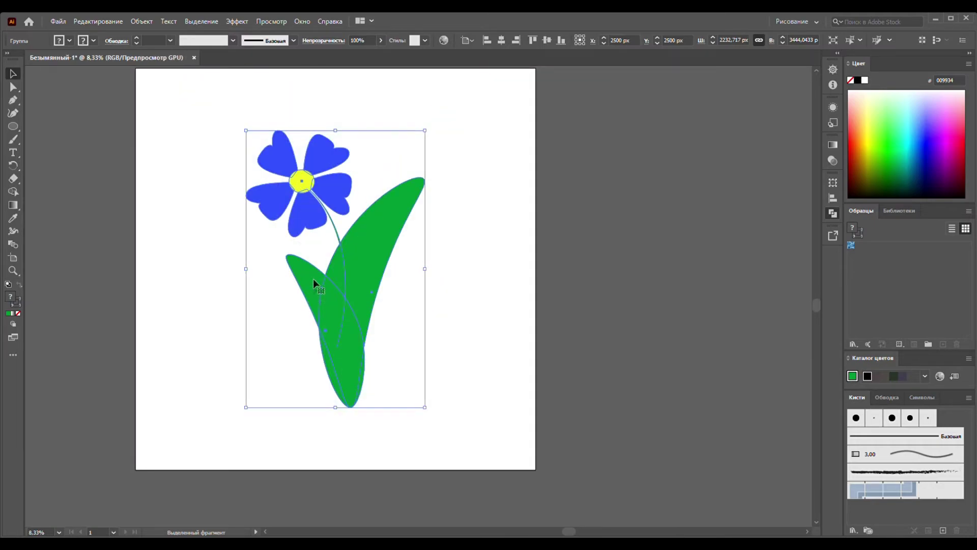
scroll(264, 275, "up", 2)
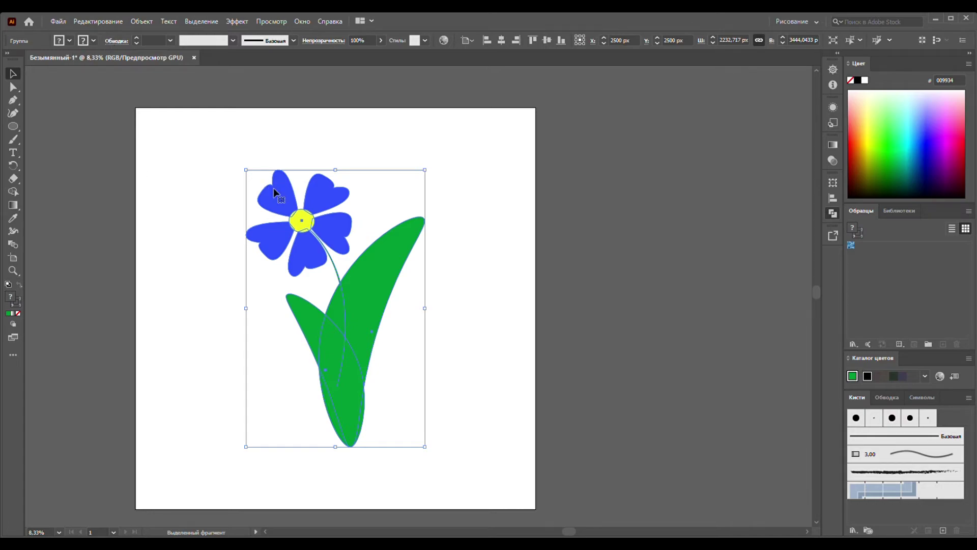
Step: Marquee-select the whole flower group and set its stroke to None
left_click(476, 434)
left_click_drag(196, 152, 435, 426)
key("slash")
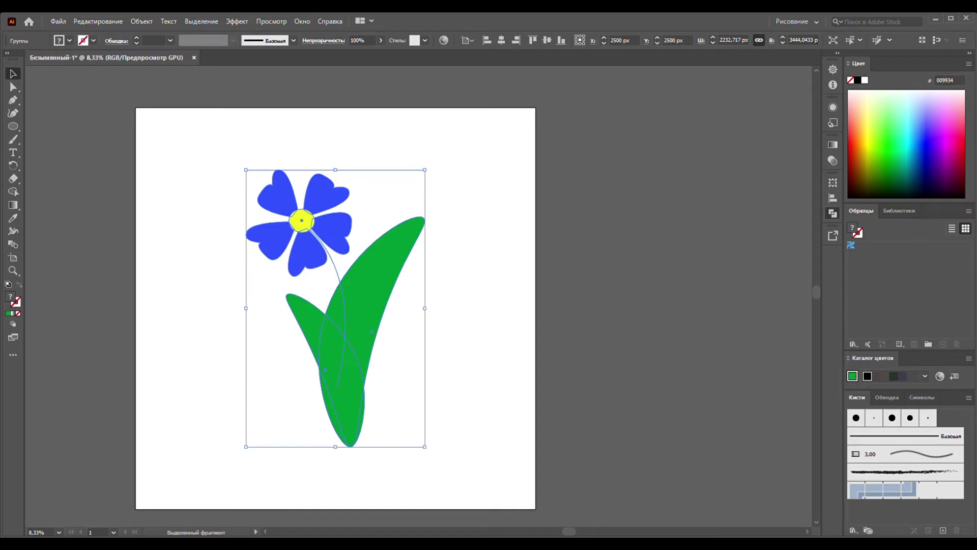
left_click(190, 181)
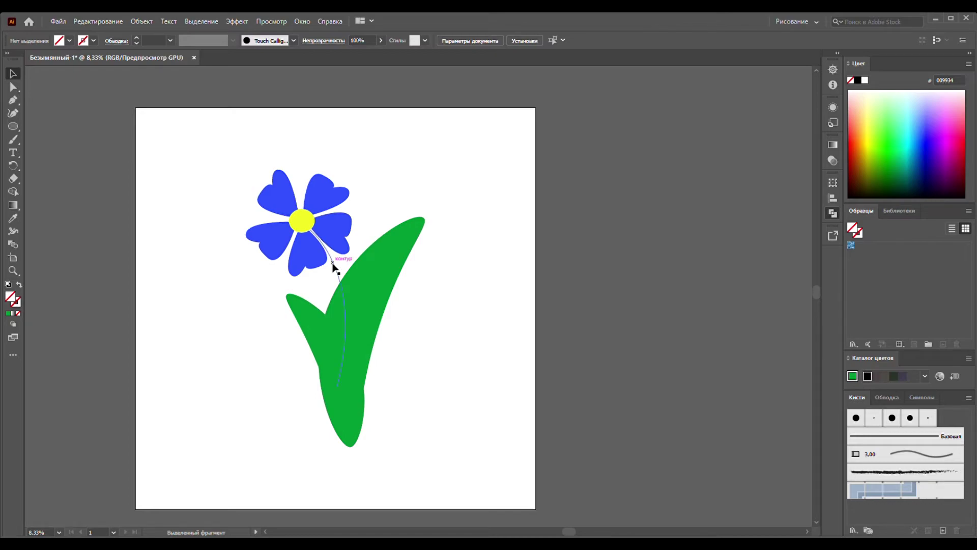
left_click(332, 264)
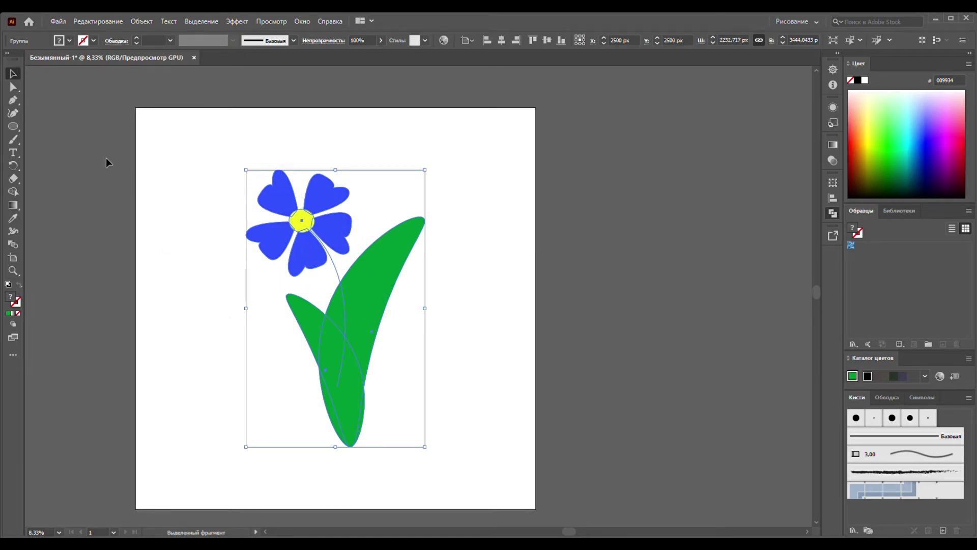
left_click(12, 114)
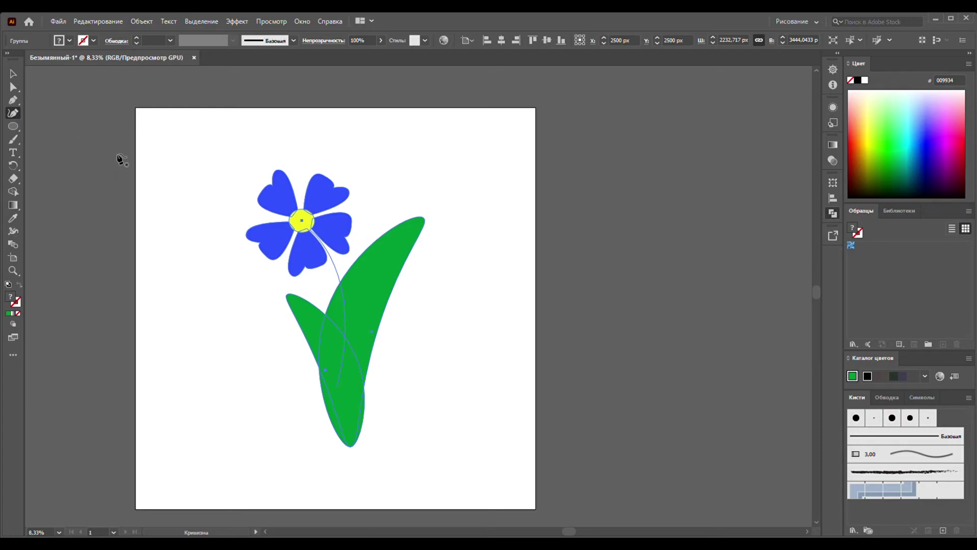
Step: Draw a two-point curve along the stem with an olive green stroke and no fill
left_click(338, 277)
left_click(337, 386)
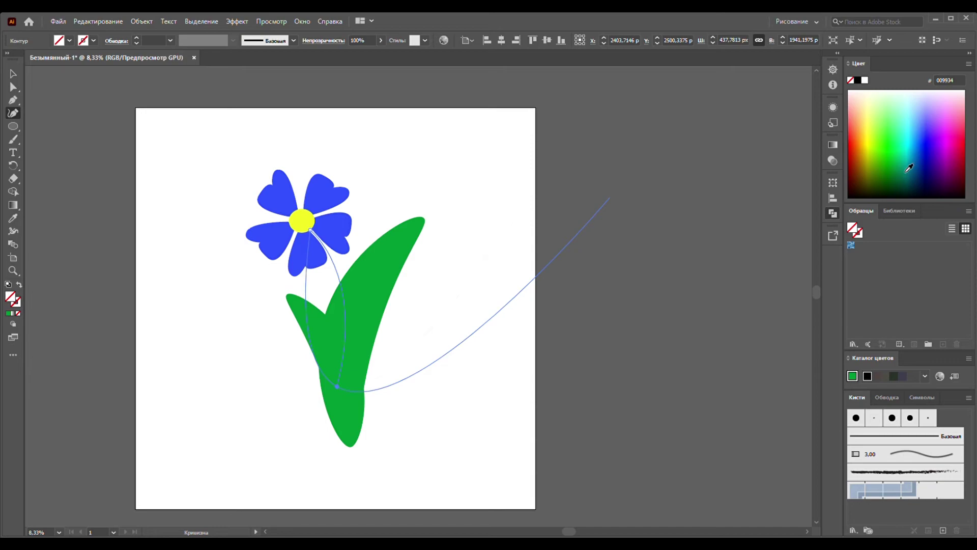
left_click(902, 182)
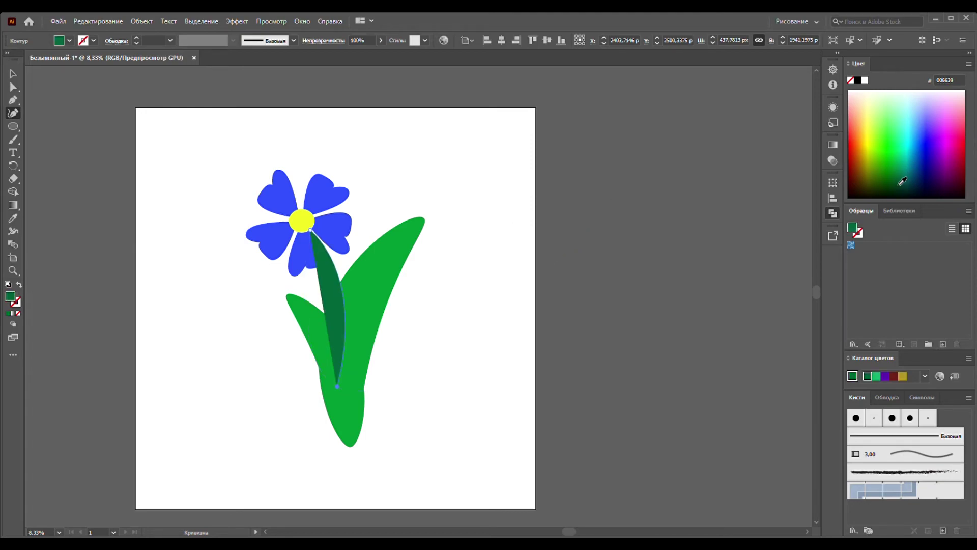
left_click(883, 173)
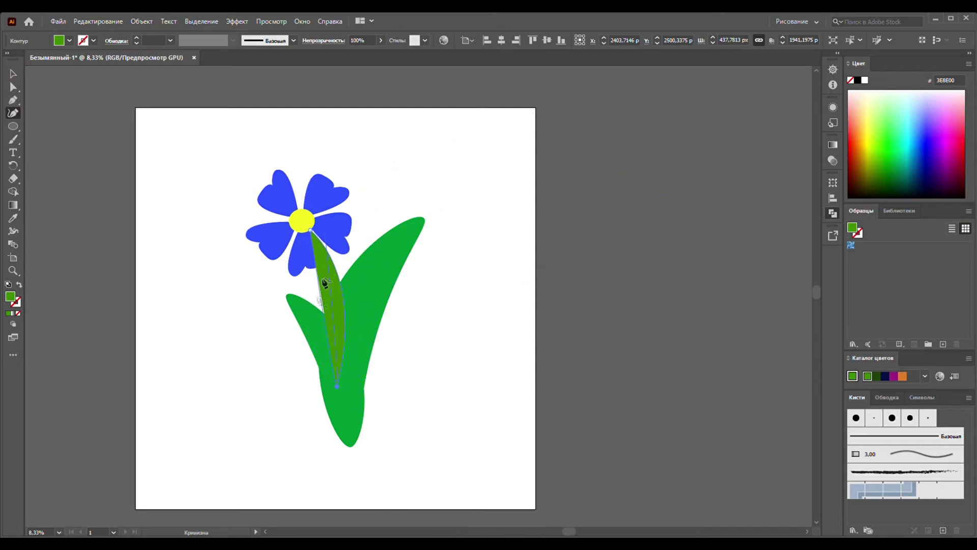
left_click(19, 285)
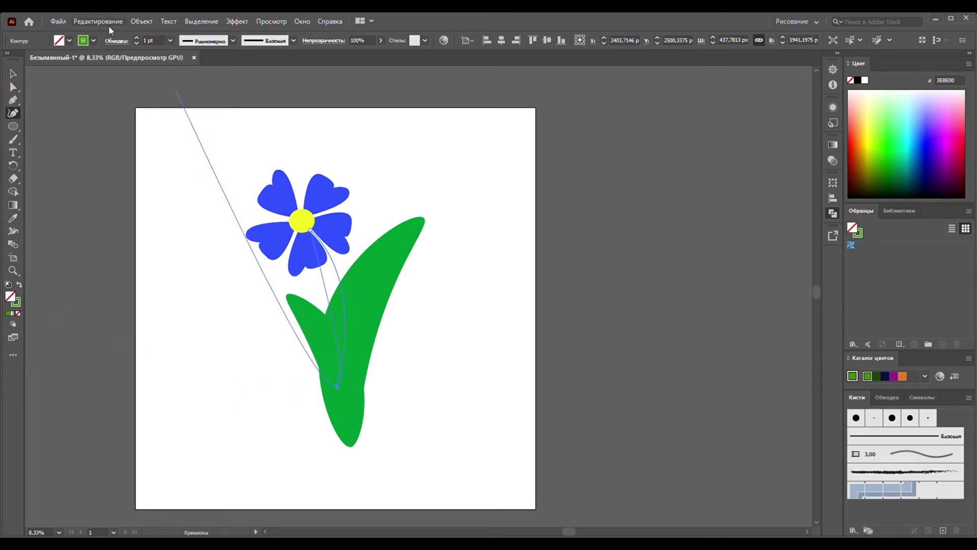
Step: Raise the curve's stroke weight to 32 pt with a tapered width profile
left_click(136, 39)
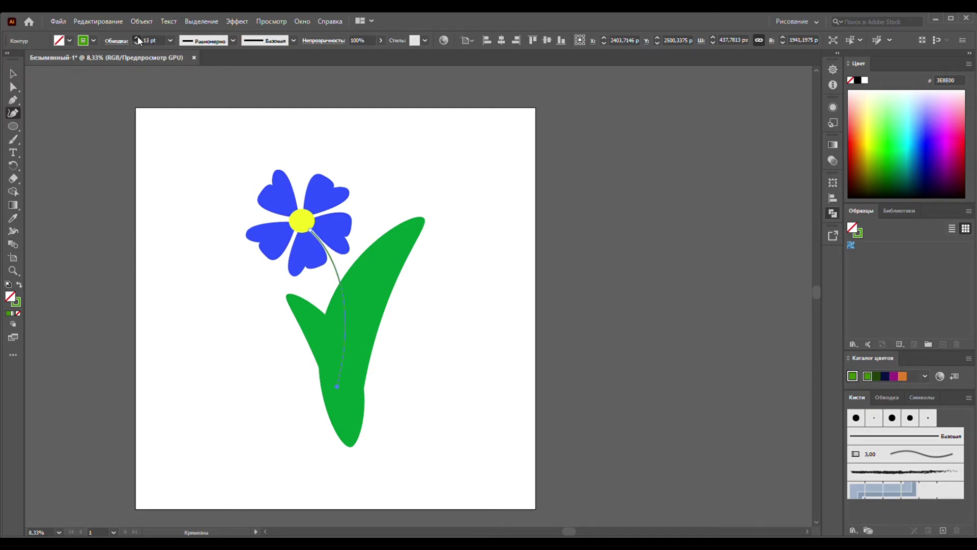
left_click(137, 38)
key("Down")
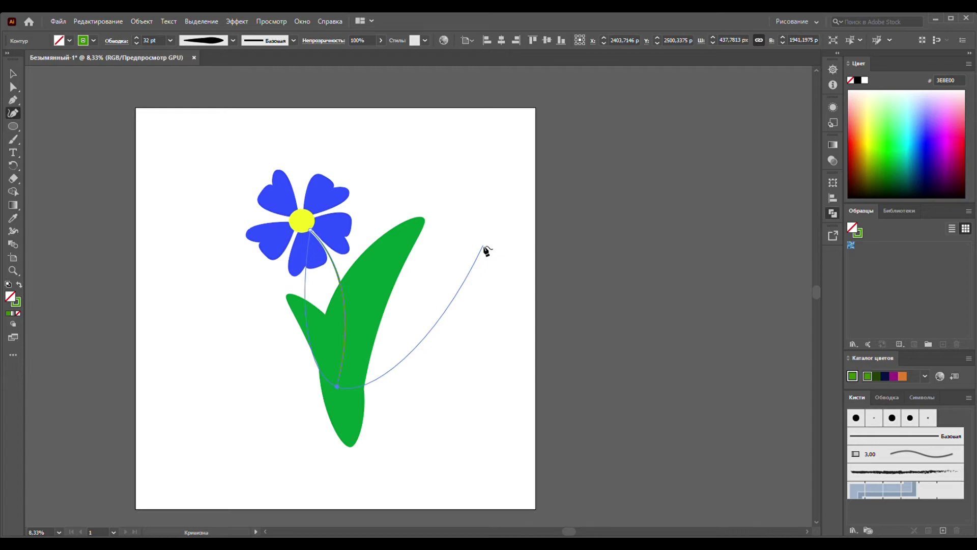
key("p")
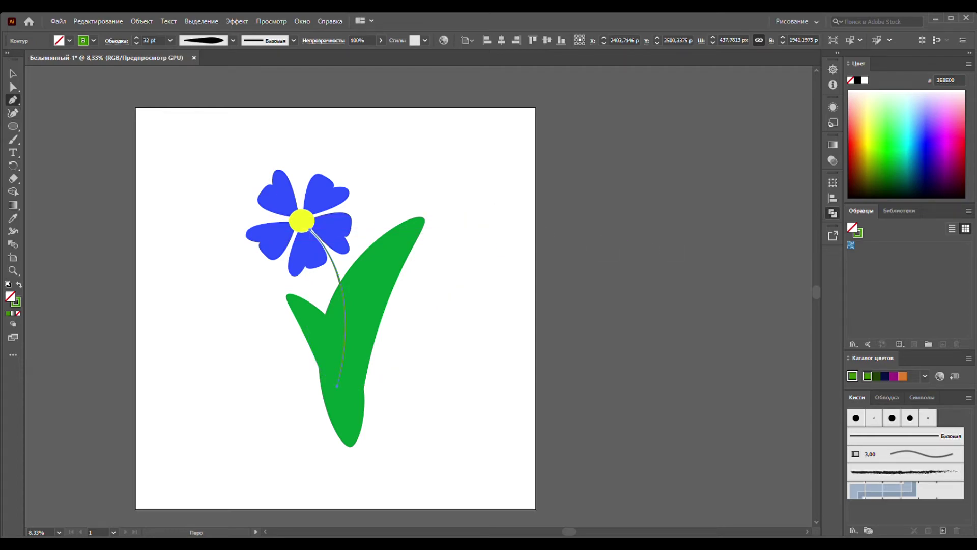
left_click(11, 74)
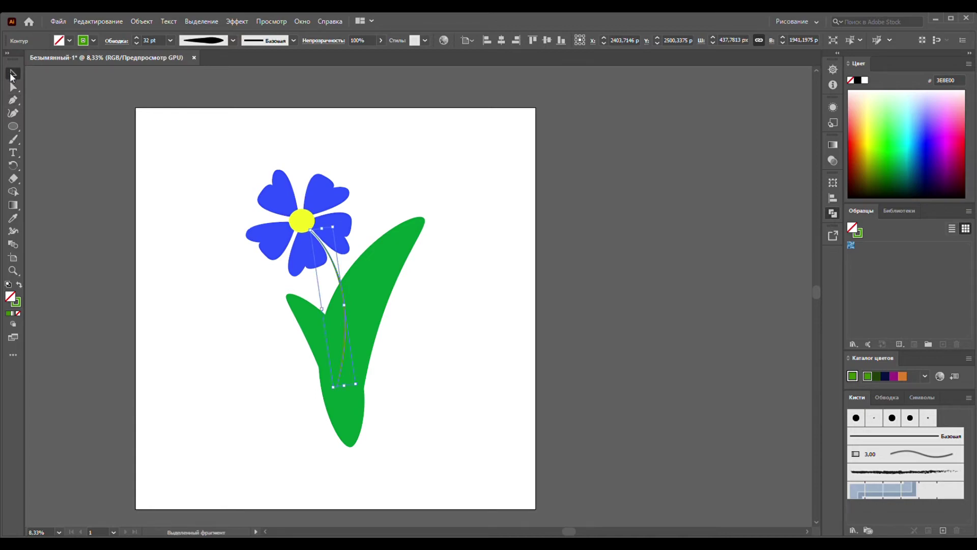
left_click(105, 128)
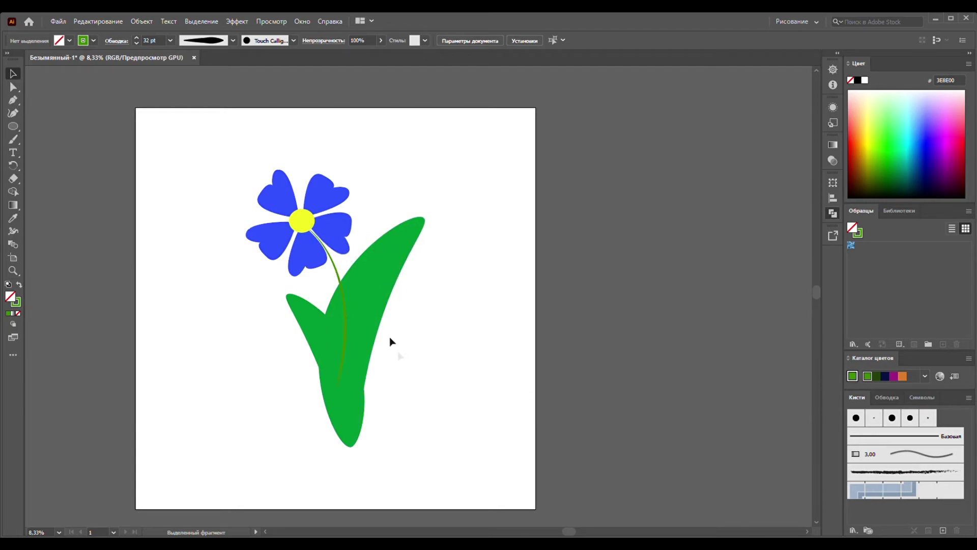
left_click(368, 329)
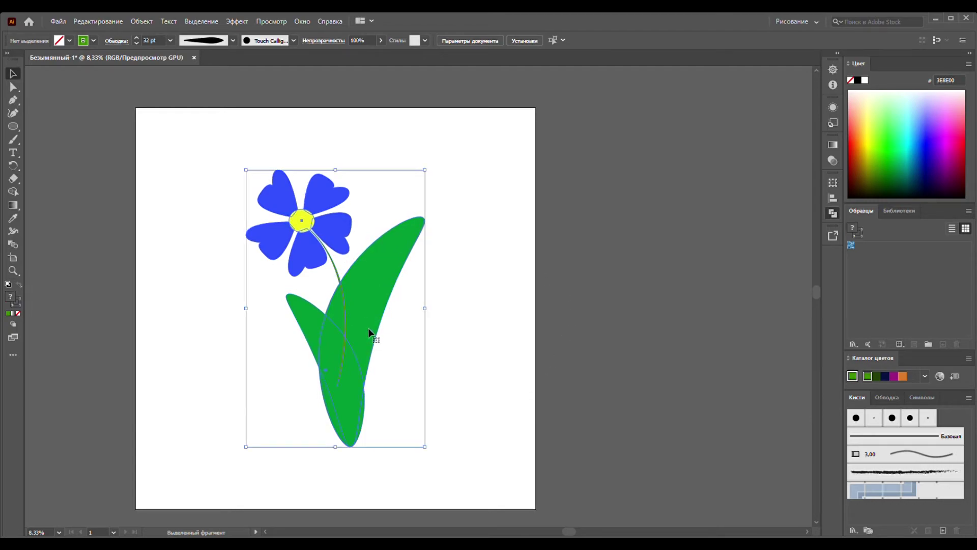
left_click(469, 296)
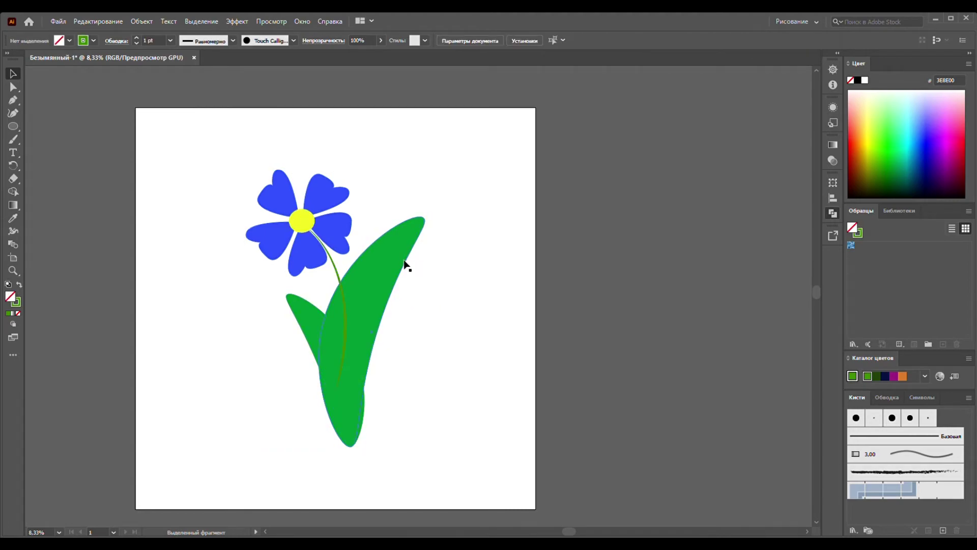
left_click(406, 266)
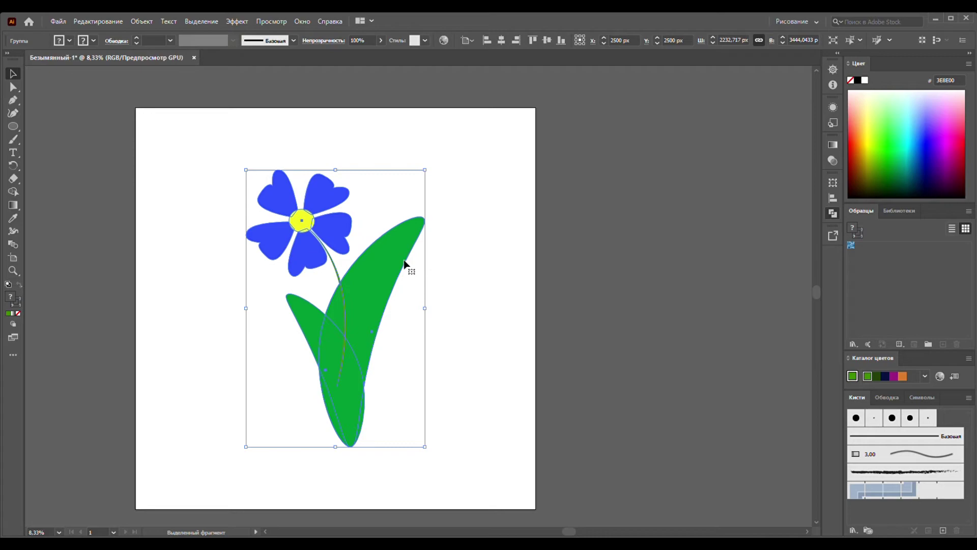
left_click(578, 234)
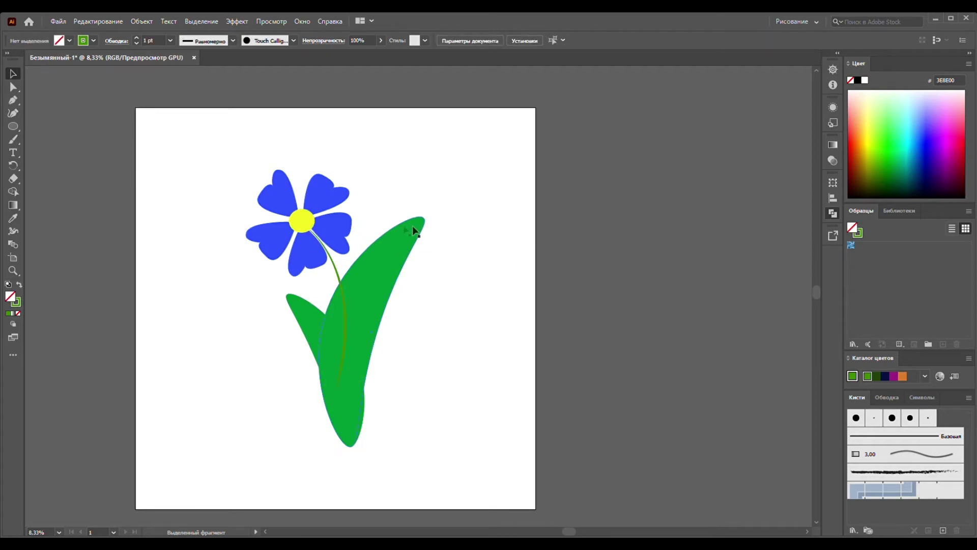
left_click(411, 249)
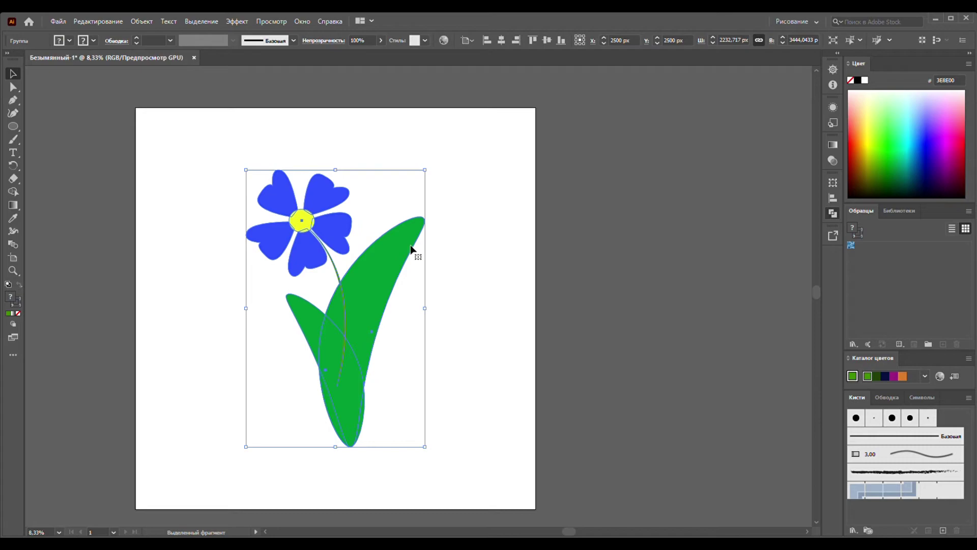
left_click(557, 256)
left_click(395, 275)
left_click(14, 115)
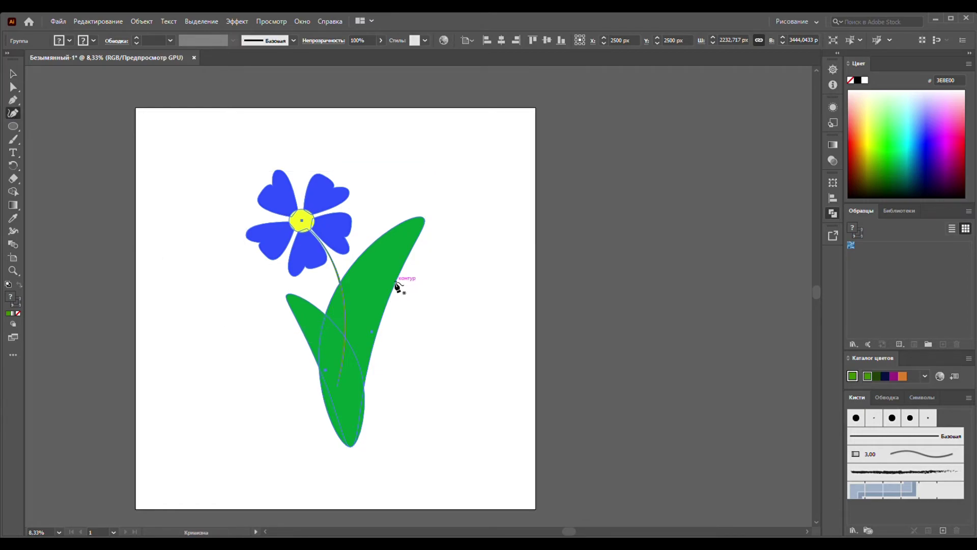
Step: Recolour the large right leaf to darker green 007F1D and deselect it
left_click(396, 283)
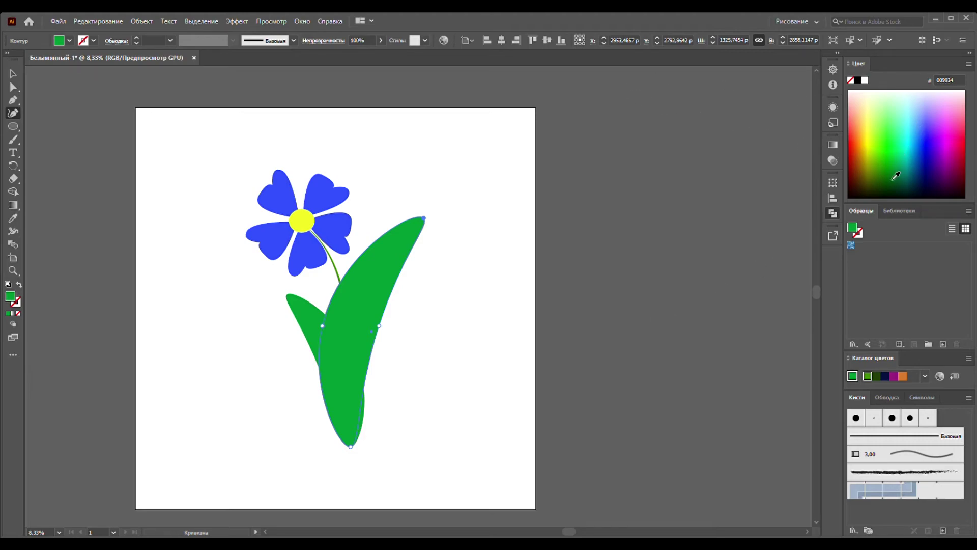
left_click(897, 176)
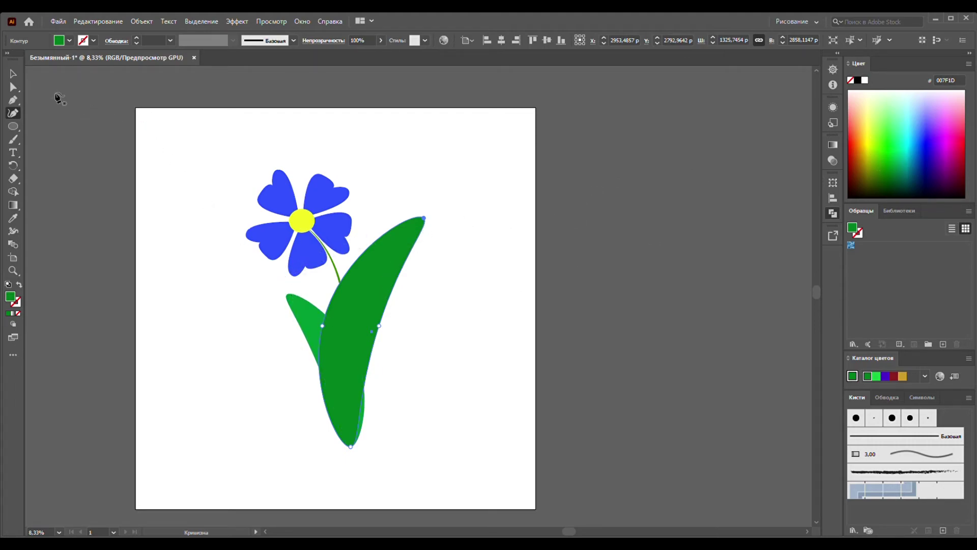
left_click(13, 76)
left_click(129, 111)
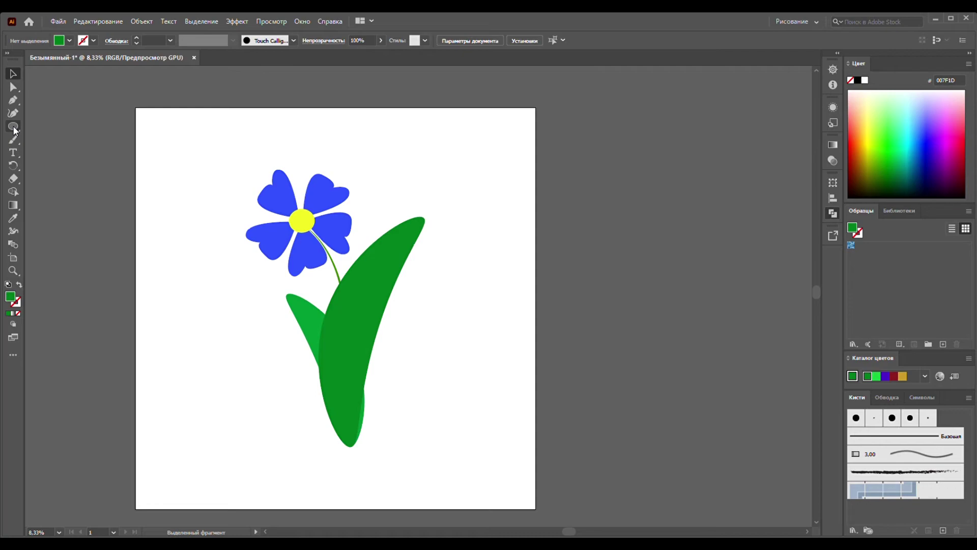
Step: Draw a wide, thin olive green ellipse beneath the flower as a ground patch
left_click(14, 129)
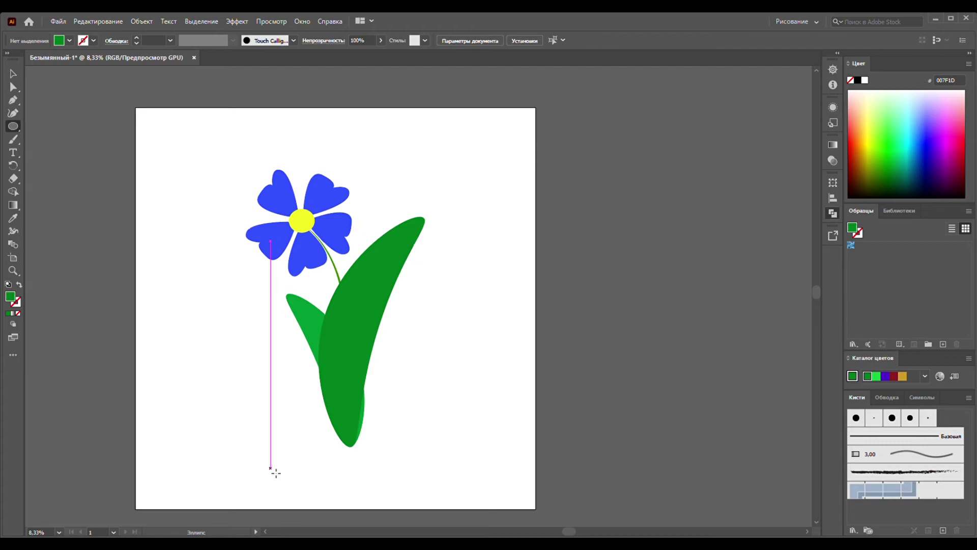
mouse_move(275, 472)
left_mouse_down()
mouse_move(411, 492)
mouse_move(454, 475)
mouse_move(456, 488)
mouse_move(445, 499)
mouse_move(183, 404)
mouse_move(153, 371)
mouse_move(519, 428)
mouse_move(519, 404)
mouse_move(243, 452)
mouse_move(206, 441)
mouse_move(430, 490)
left_mouse_up()
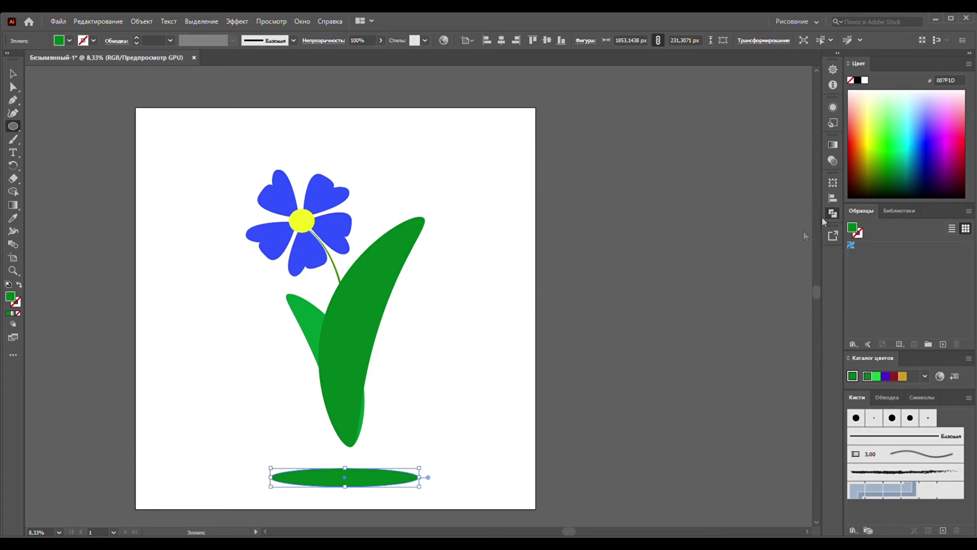
left_click(876, 182)
Step: With the Curvature tool, bend the ground ellipse's top edge and add a new point there
left_click(13, 75)
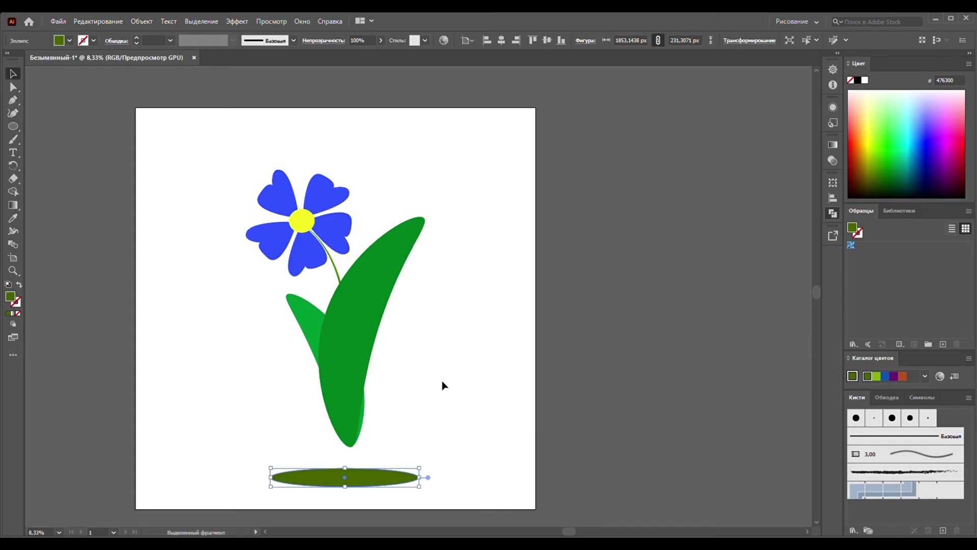
left_click(496, 365)
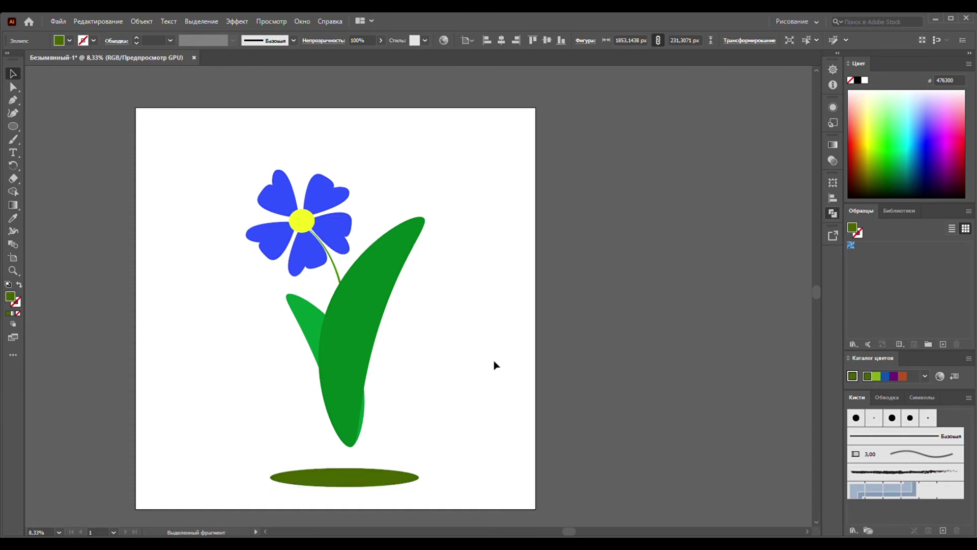
left_click(14, 114)
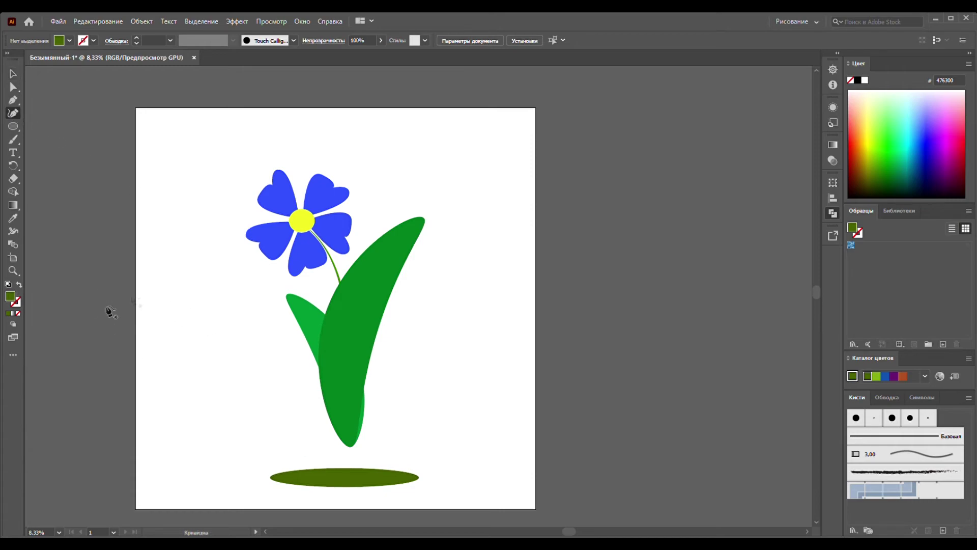
left_click(321, 474)
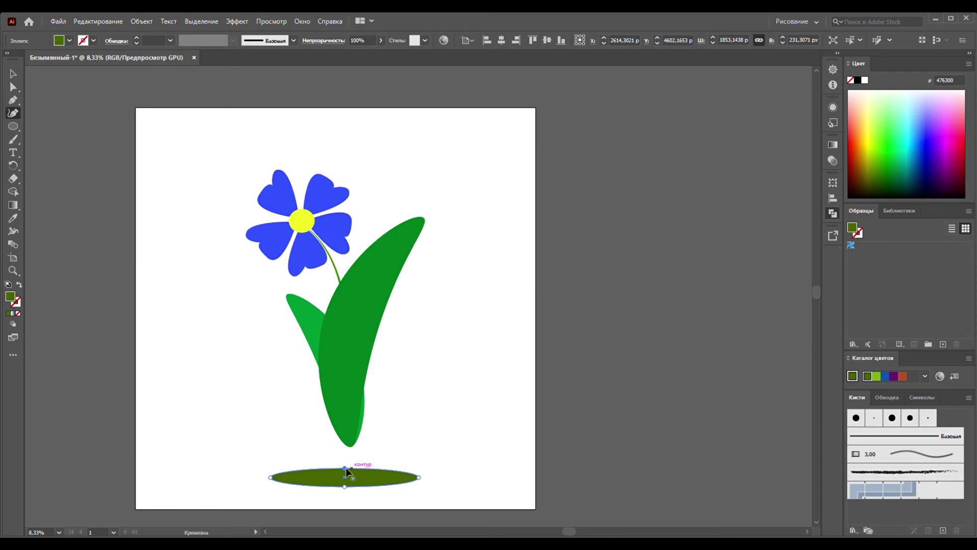
left_click_drag(345, 469, 365, 466)
left_click(334, 465)
Step: Pull new anchors on the ellipse's top edge upward into several tall pointed grass blades
left_click(314, 466)
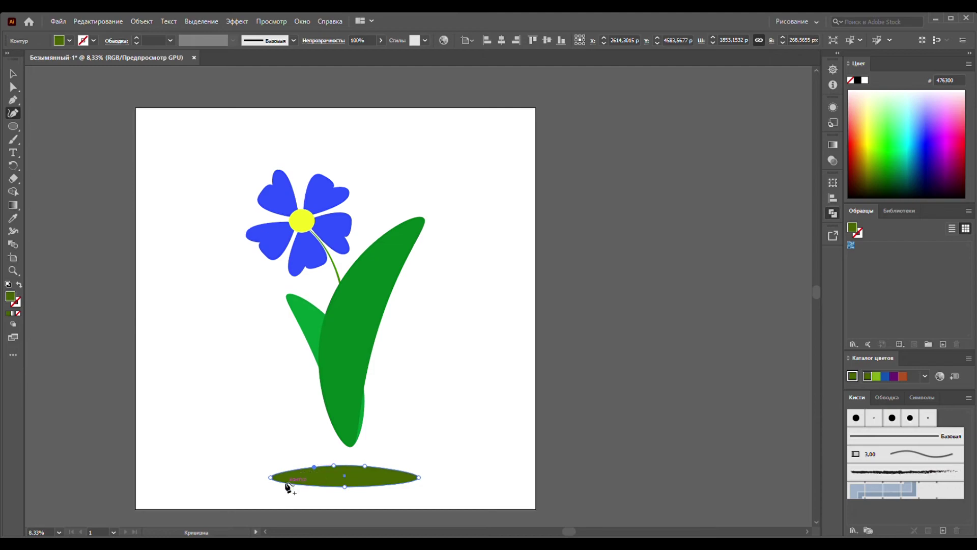
left_click(292, 469)
left_click_drag(304, 469, 256, 340)
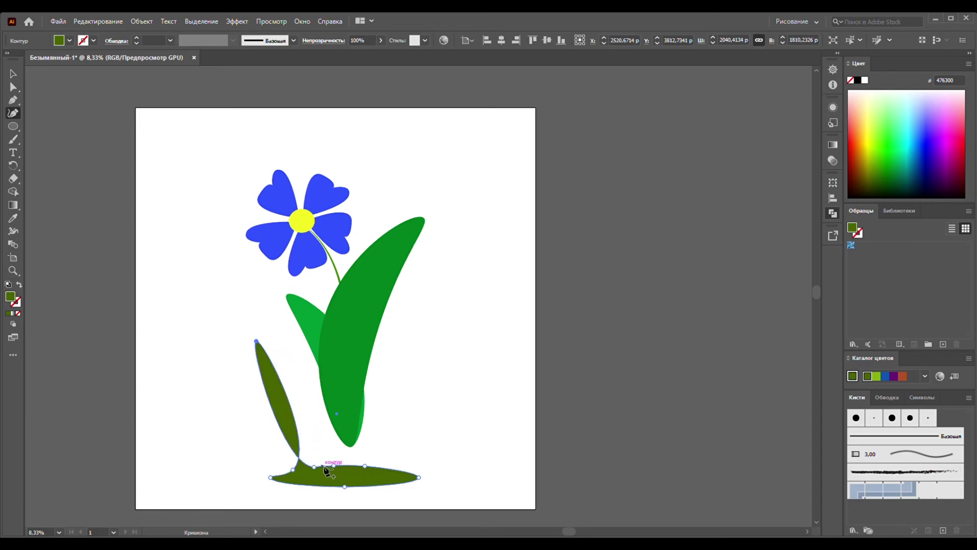
left_click_drag(324, 465, 306, 366)
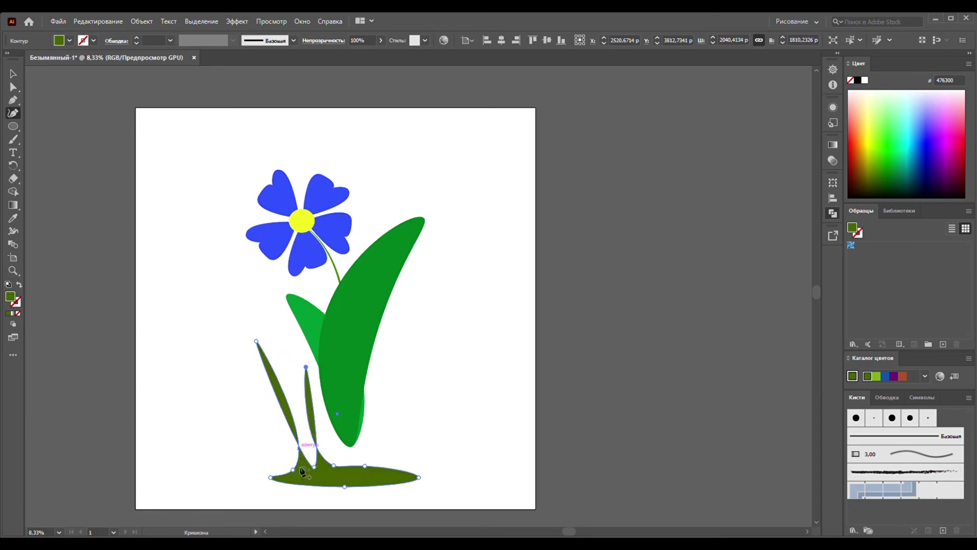
left_click_drag(362, 465, 384, 353)
left_click_drag(385, 480, 413, 388)
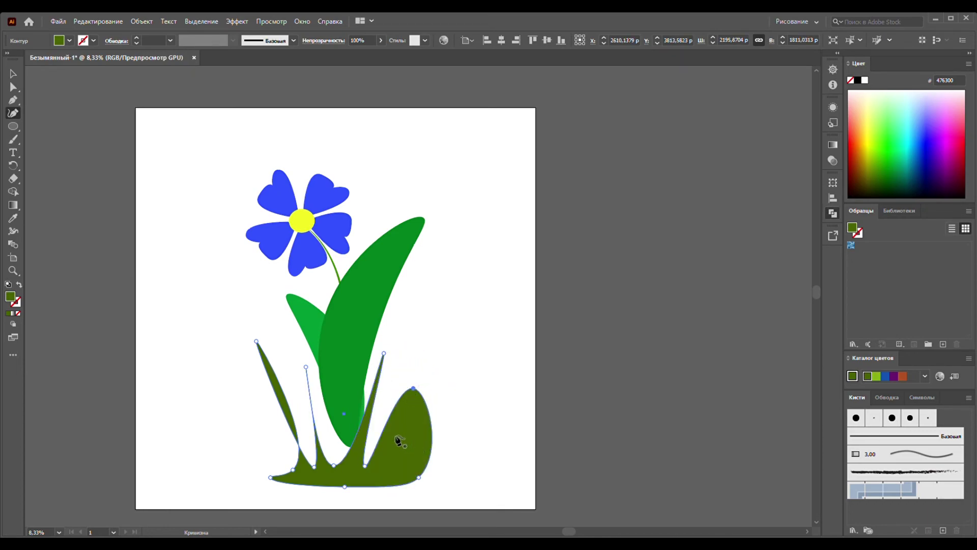
mouse_move(388, 436)
left_mouse_down()
mouse_move(404, 439)
mouse_move(328, 432)
left_mouse_up()
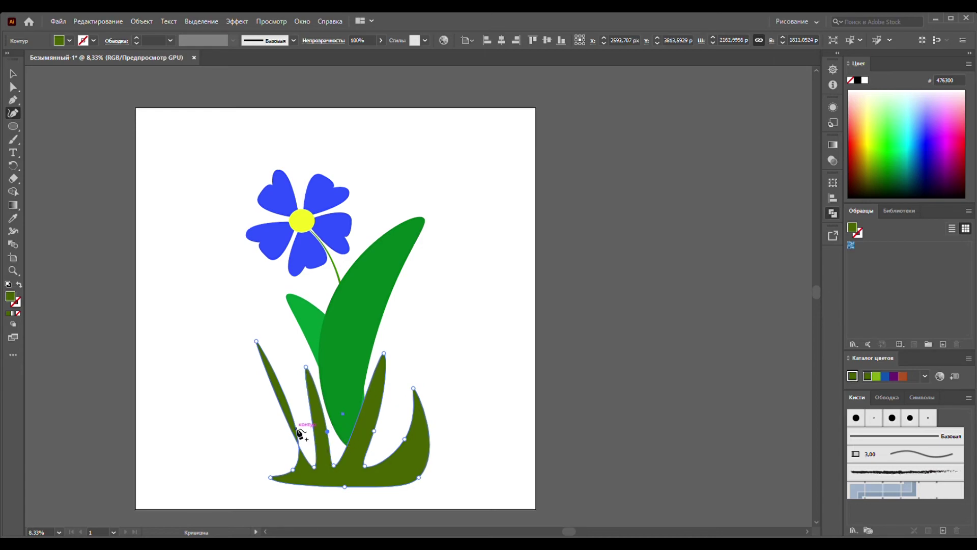
left_click_drag(296, 428, 282, 433)
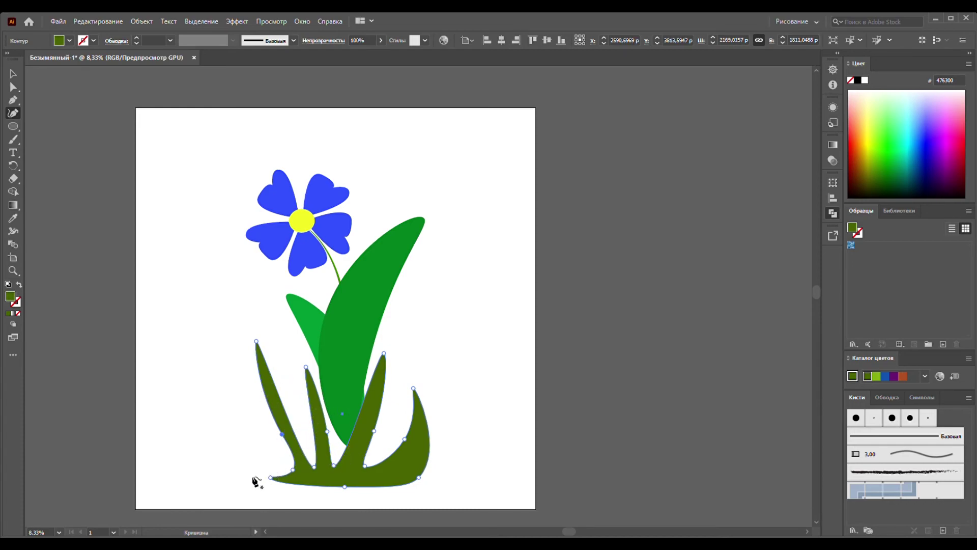
left_click_drag(270, 479, 210, 420)
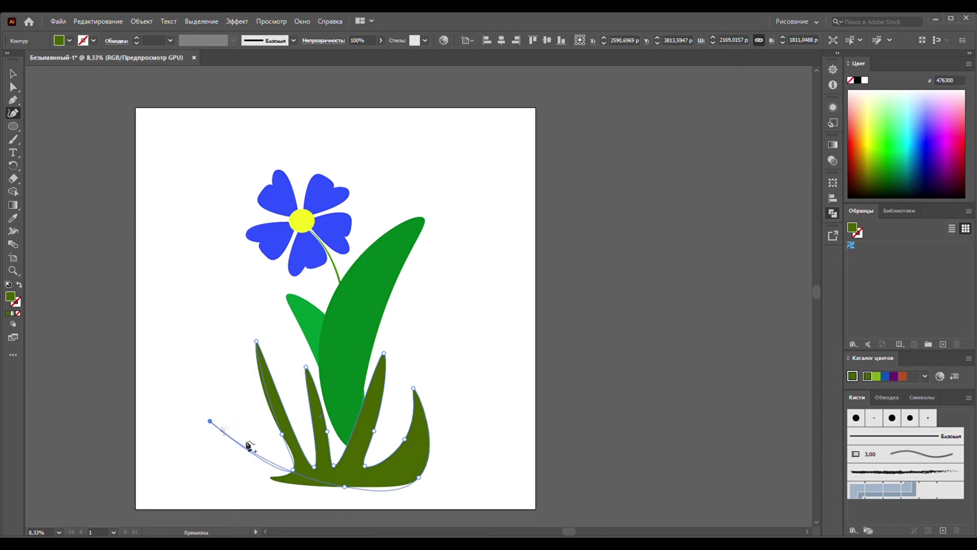
Step: Refine the left and middle blade tips and pull the grass base inward
left_click_drag(309, 481, 283, 500)
left_click_drag(394, 487, 405, 492)
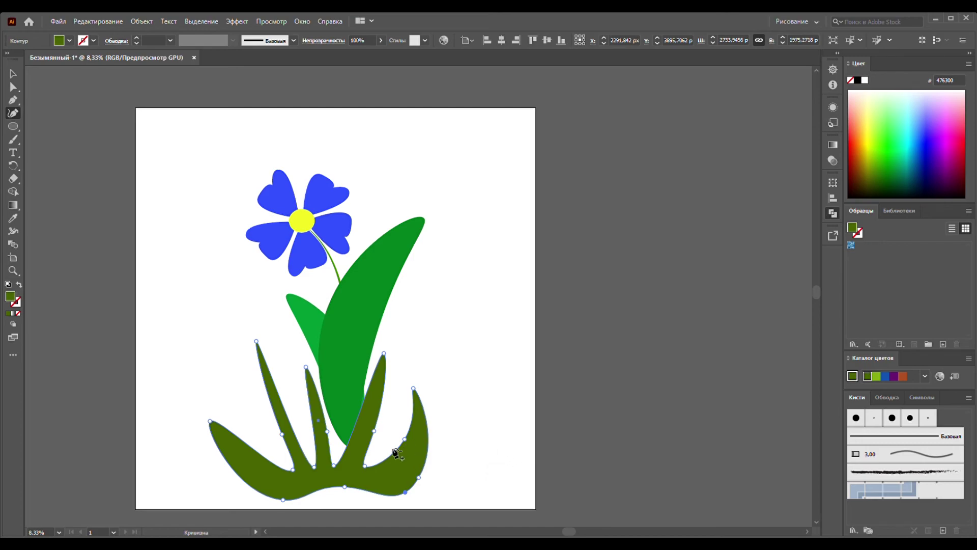
mouse_move(336, 462)
left_mouse_down()
mouse_move(346, 457)
mouse_move(325, 393)
left_mouse_up()
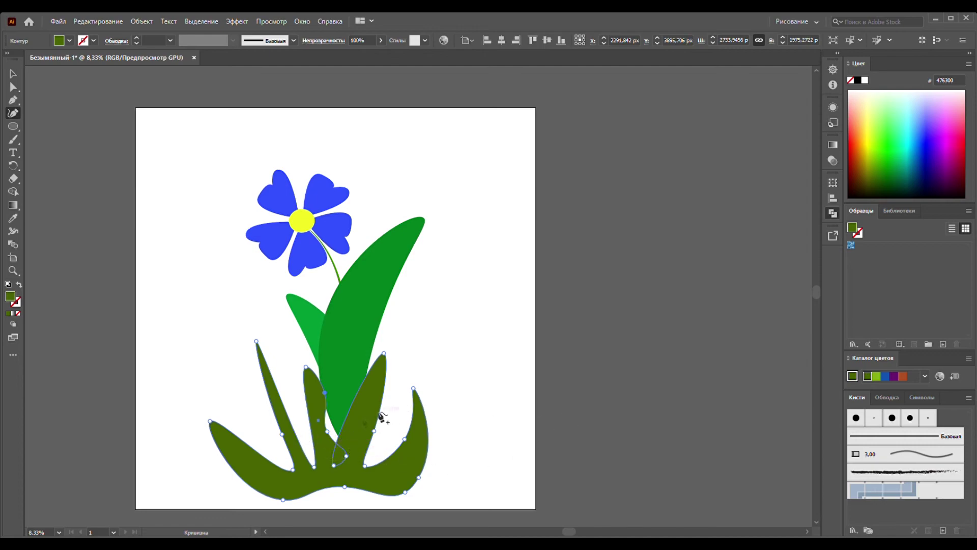
left_click_drag(257, 341, 274, 359)
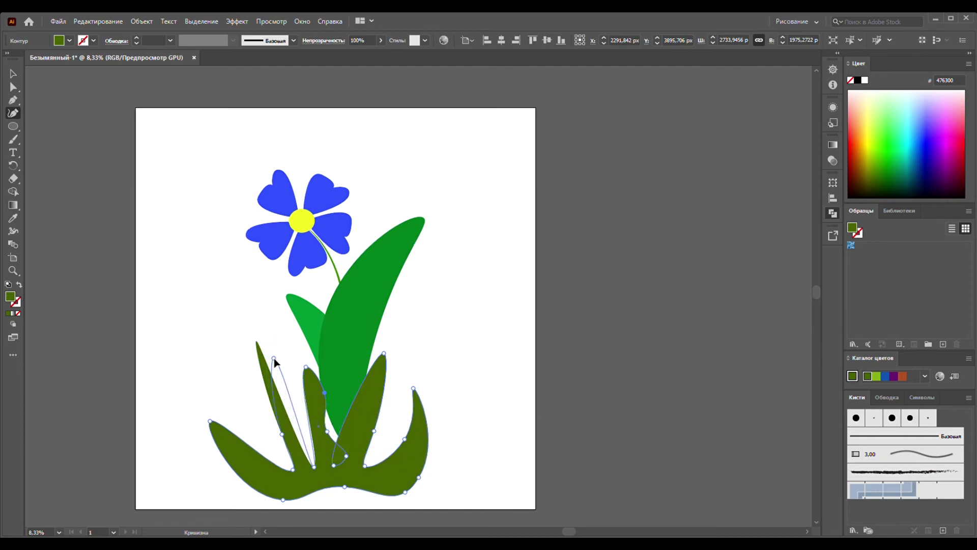
left_click_drag(211, 421, 236, 391)
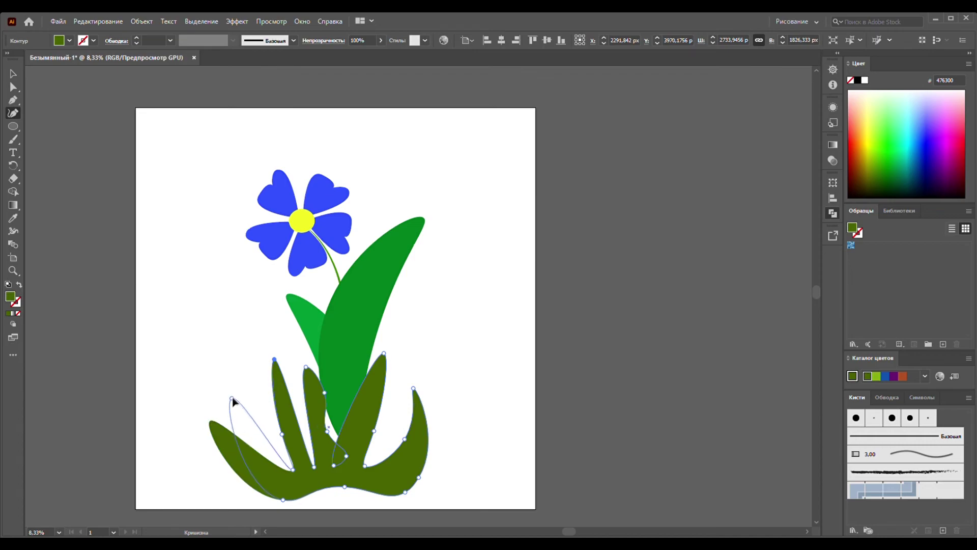
left_click_drag(283, 499, 251, 482)
Step: Lift the right blade's tip and round the grass's bottom-right corner upward
left_click_drag(405, 491, 404, 492)
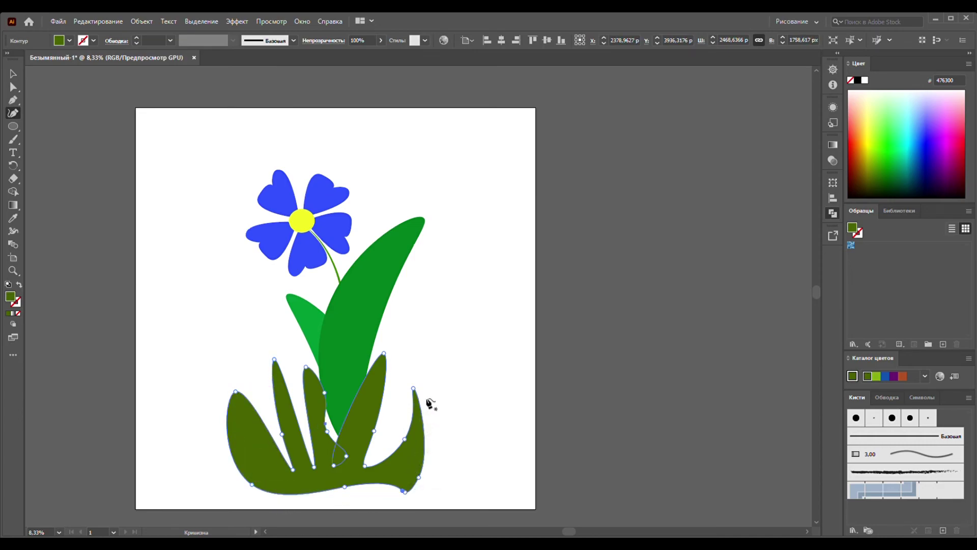
left_click_drag(413, 387, 422, 375)
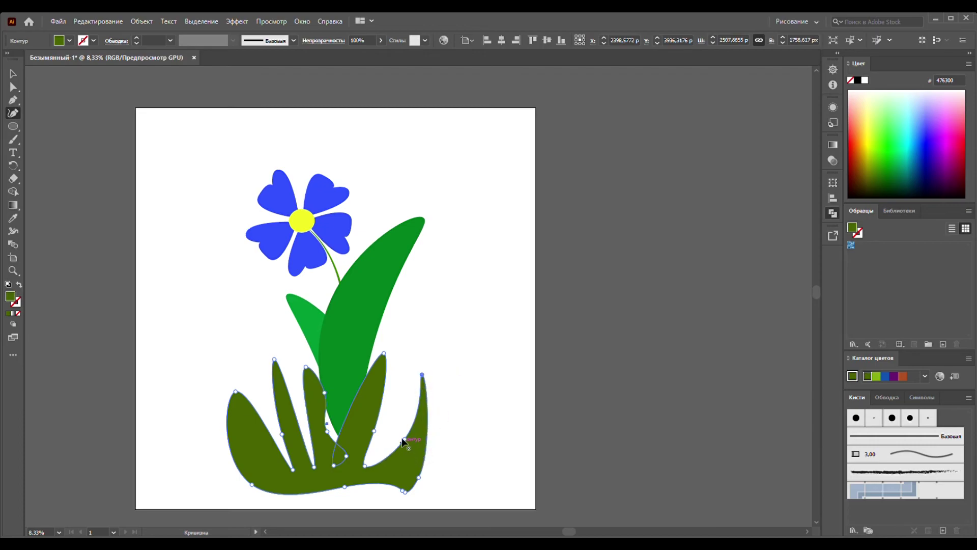
left_click_drag(404, 439, 396, 437)
left_click(419, 477)
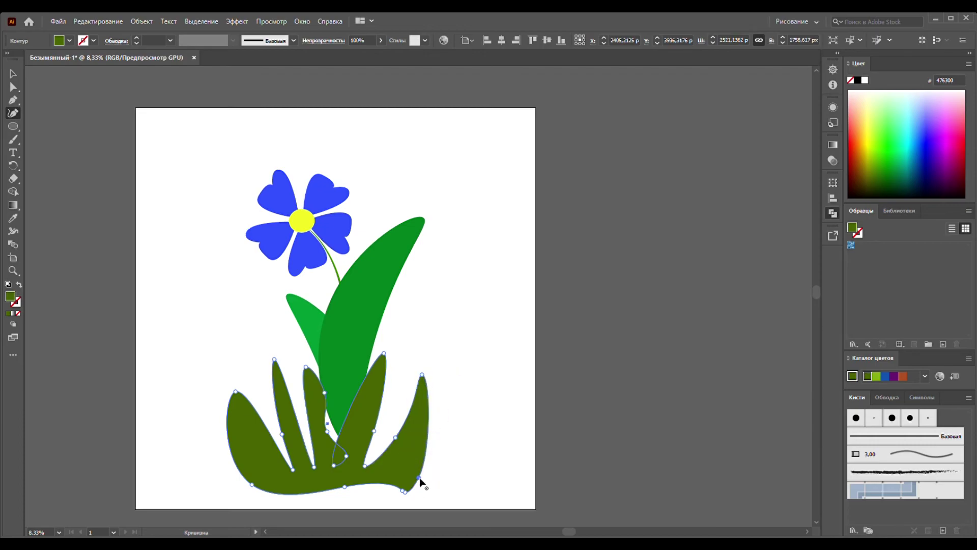
mouse_move(418, 479)
left_mouse_down()
mouse_move(431, 460)
mouse_move(423, 487)
left_mouse_up()
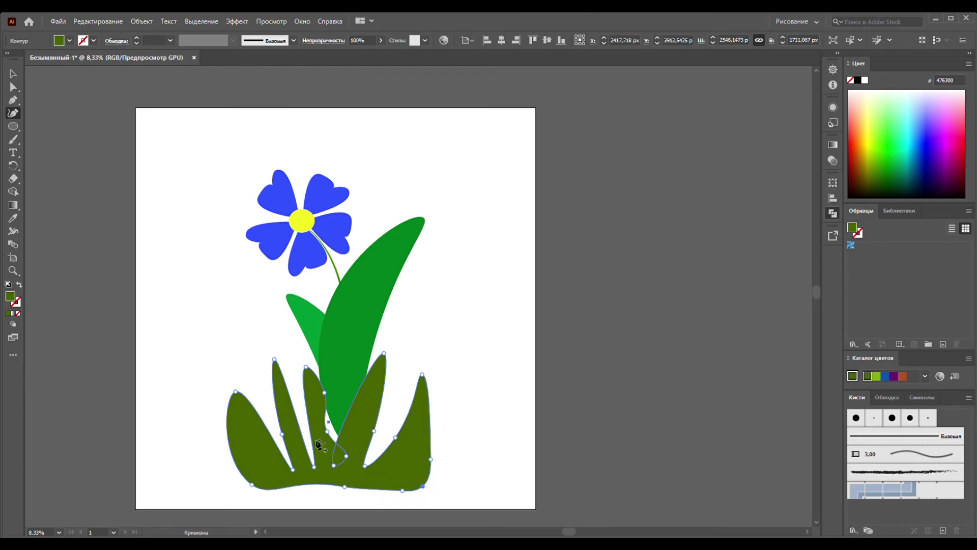
left_click_drag(306, 366, 299, 357)
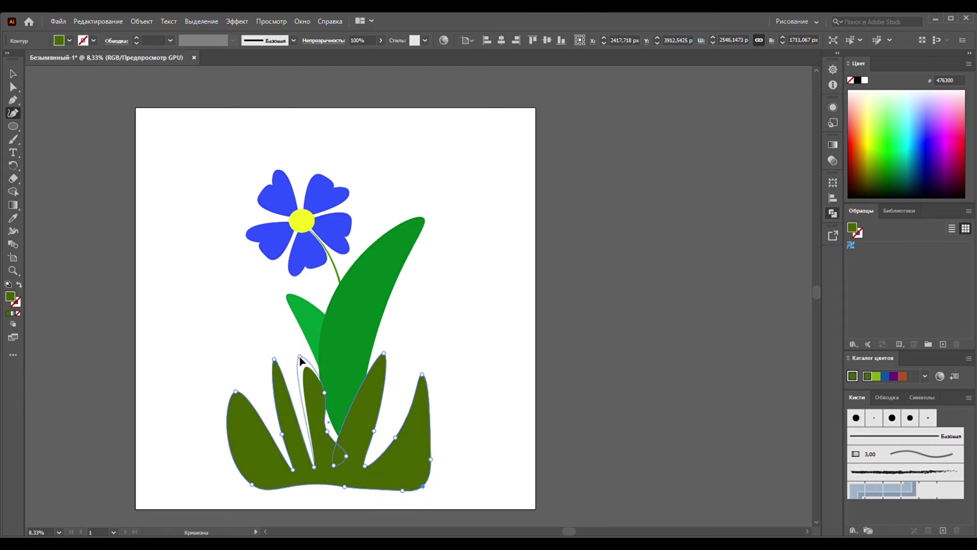
Step: Narrow the middle-left grass blade and push its tip up and to the left
left_click_drag(327, 433, 323, 437)
left_click(332, 460)
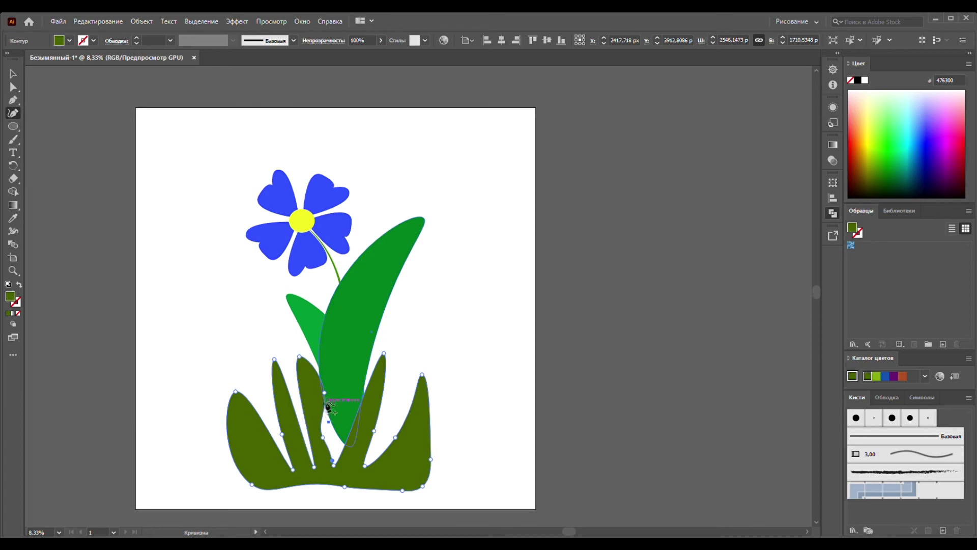
left_click_drag(324, 393, 313, 389)
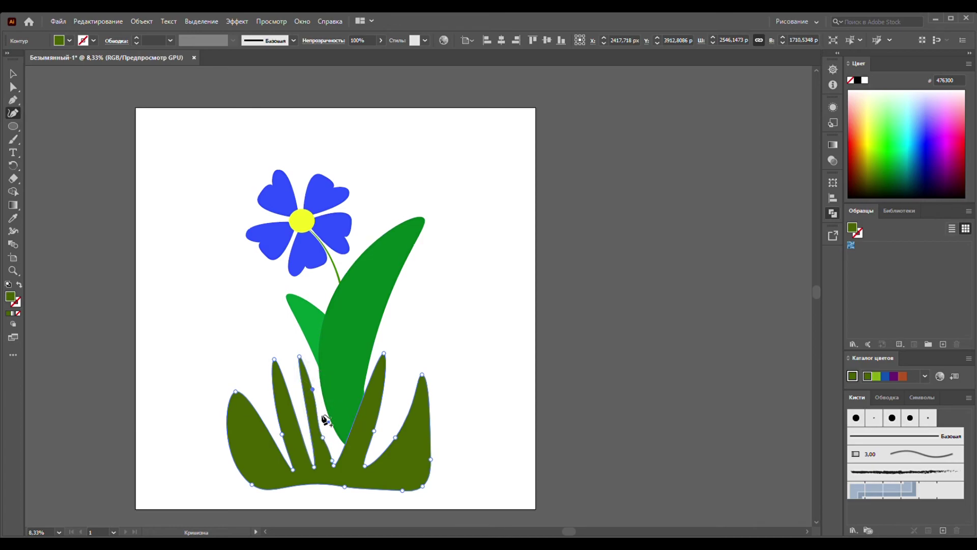
left_click(299, 358)
left_click(315, 424)
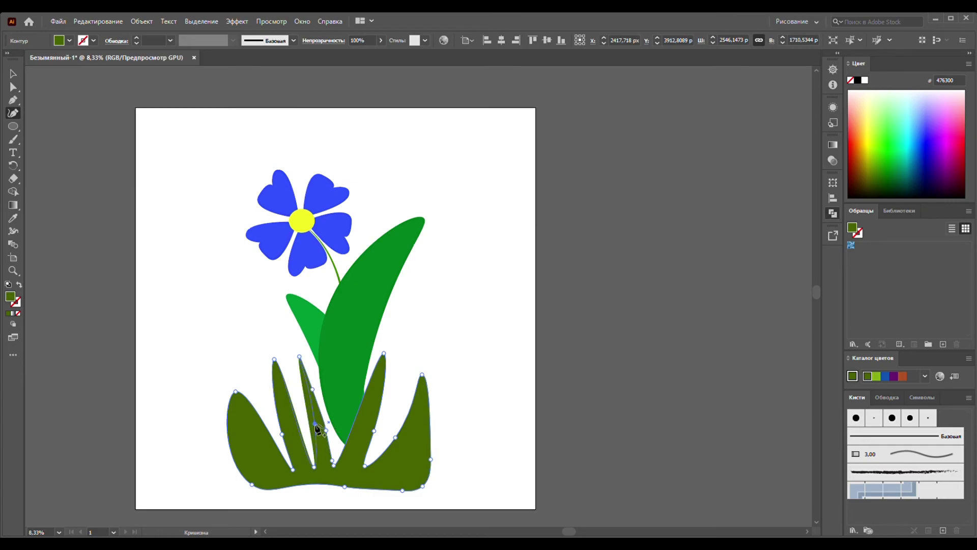
left_click_drag(299, 357, 287, 352)
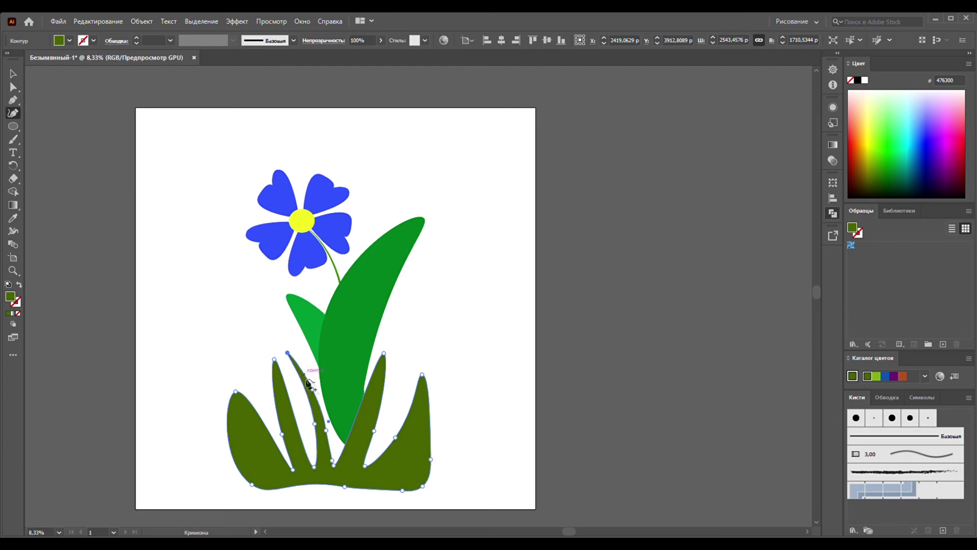
Step: Add a new slender left-leaning blade on the left-centre, then deselect the grass
left_click(309, 408)
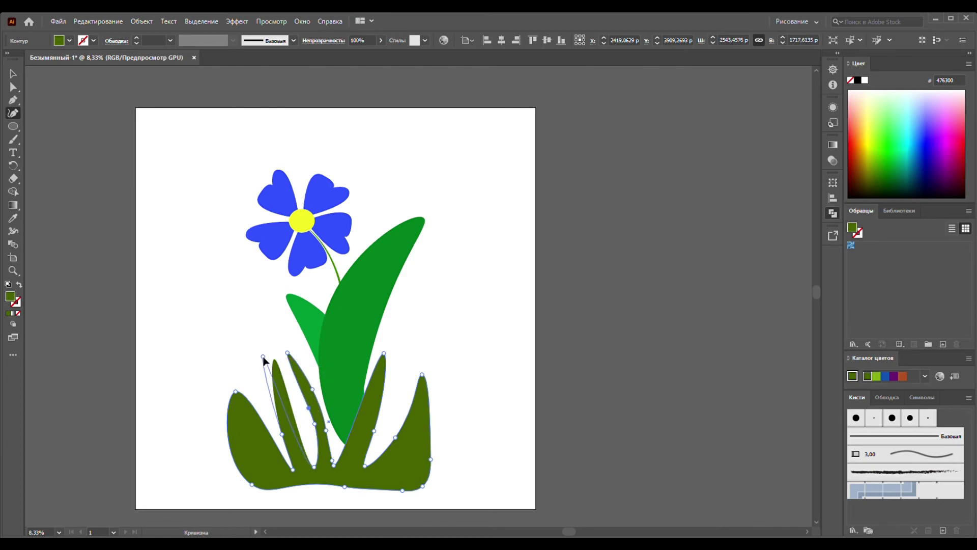
left_click(263, 357)
left_click(294, 405)
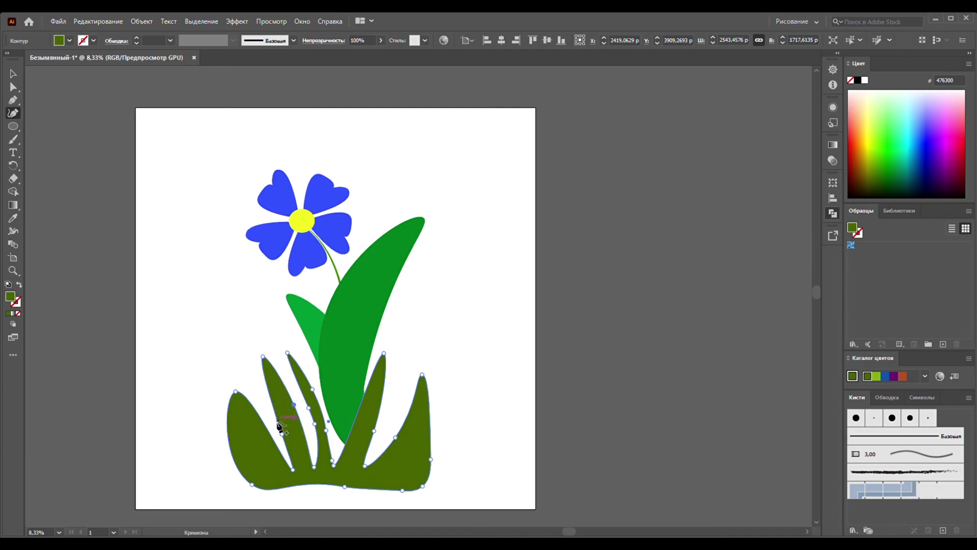
left_click(286, 429)
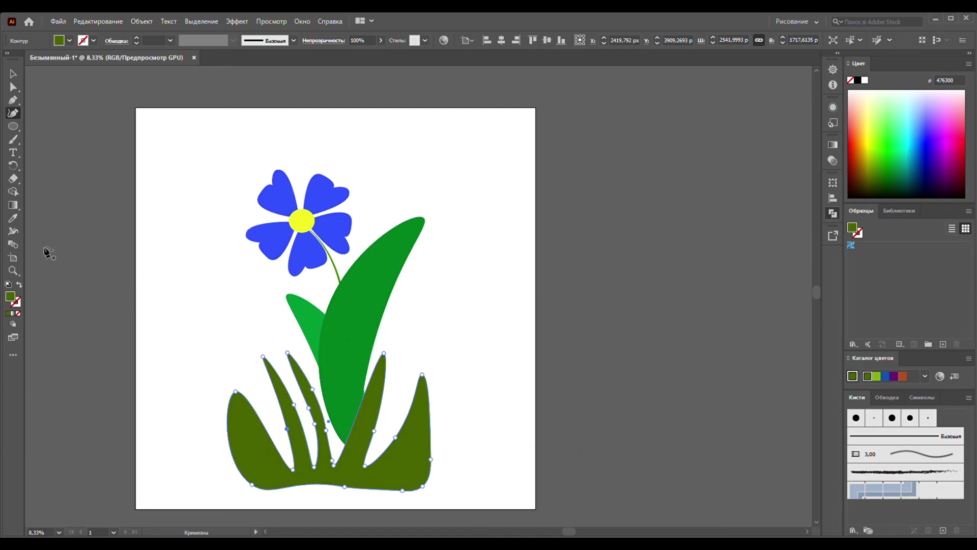
left_click(13, 73)
left_click(97, 115)
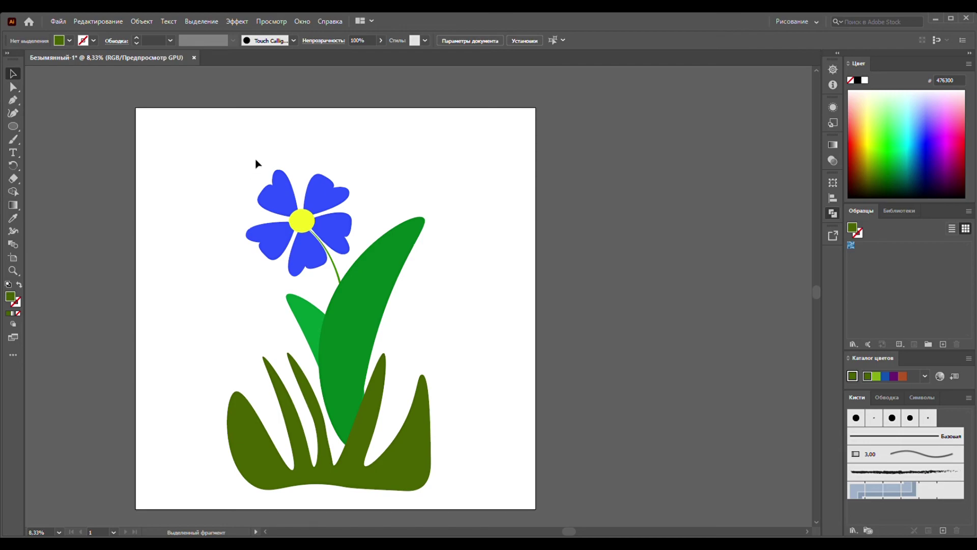
Step: Marquee-select the flower, stem, leaves and grass clump together
mouse_move(212, 149)
left_mouse_down()
mouse_move(312, 417)
mouse_move(209, 285)
left_mouse_up()
mouse_move(172, 116)
left_mouse_down()
mouse_move(289, 364)
mouse_move(508, 509)
left_mouse_up()
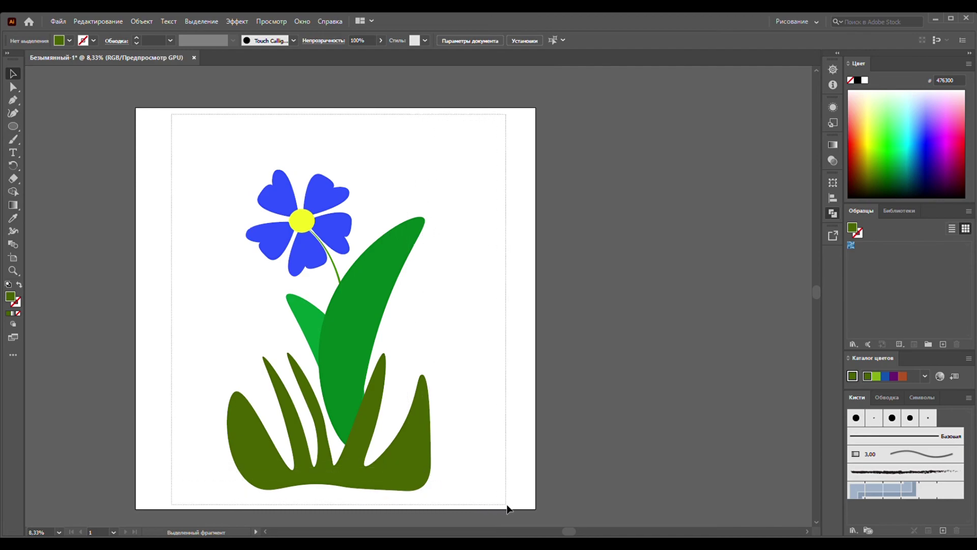
left_click_drag(507, 508, 507, 509)
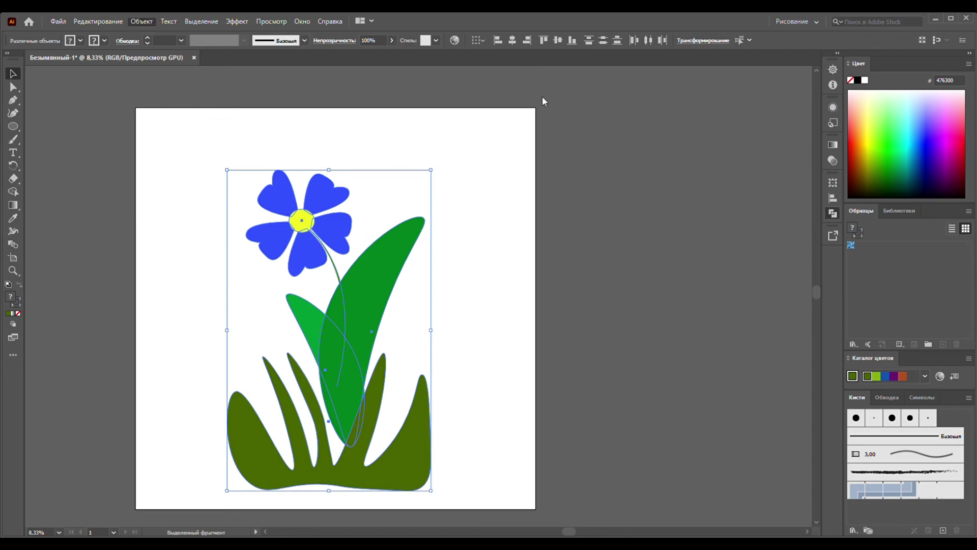
left_click(261, 125)
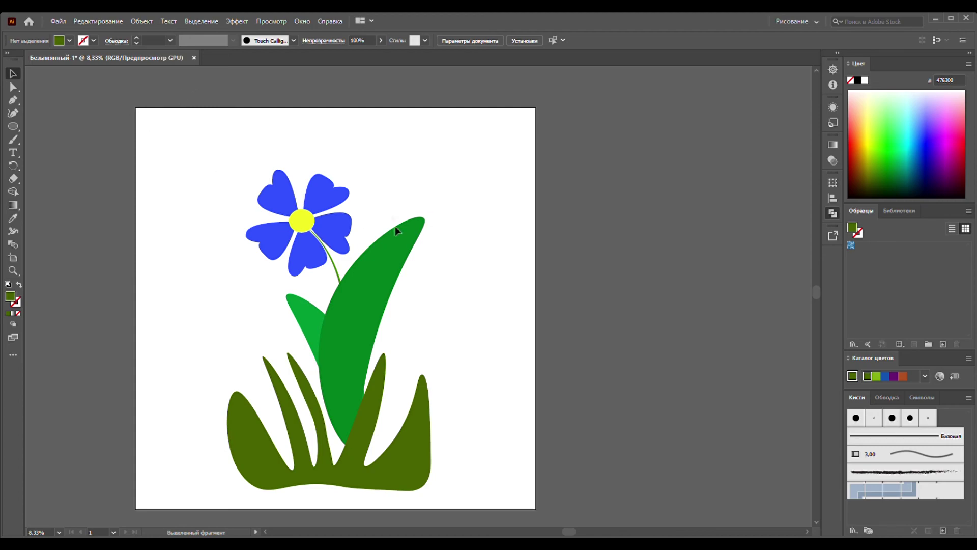
left_click_drag(391, 214, 531, 503)
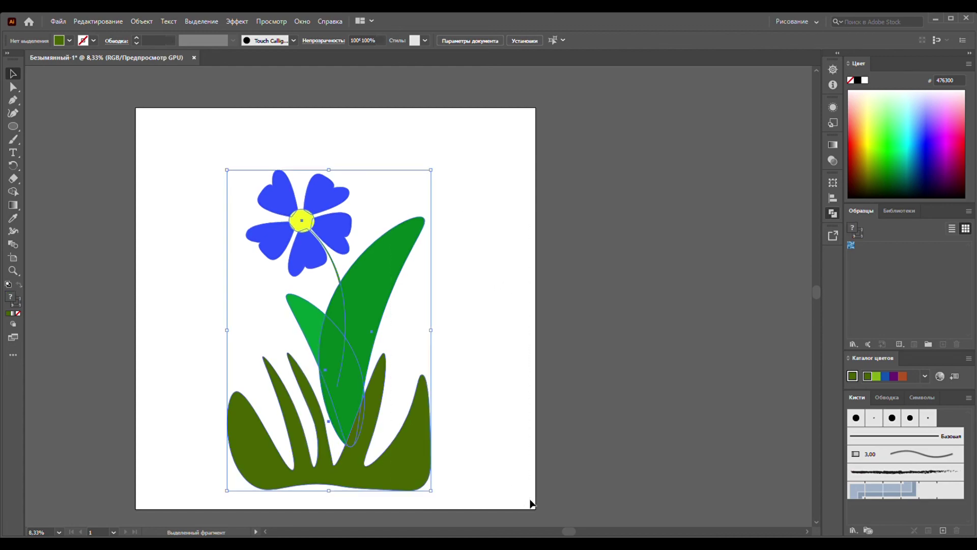
left_click(158, 130)
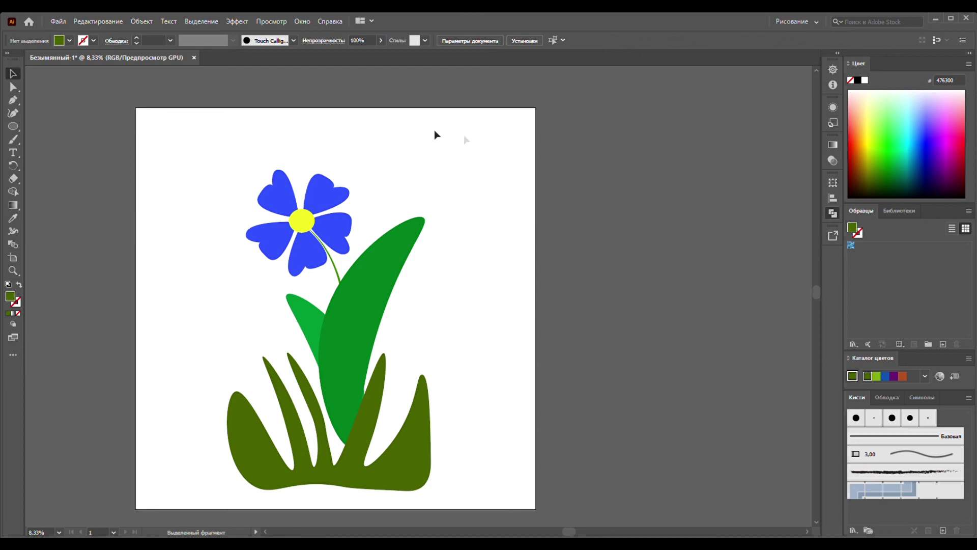
left_click_drag(492, 137, 202, 510)
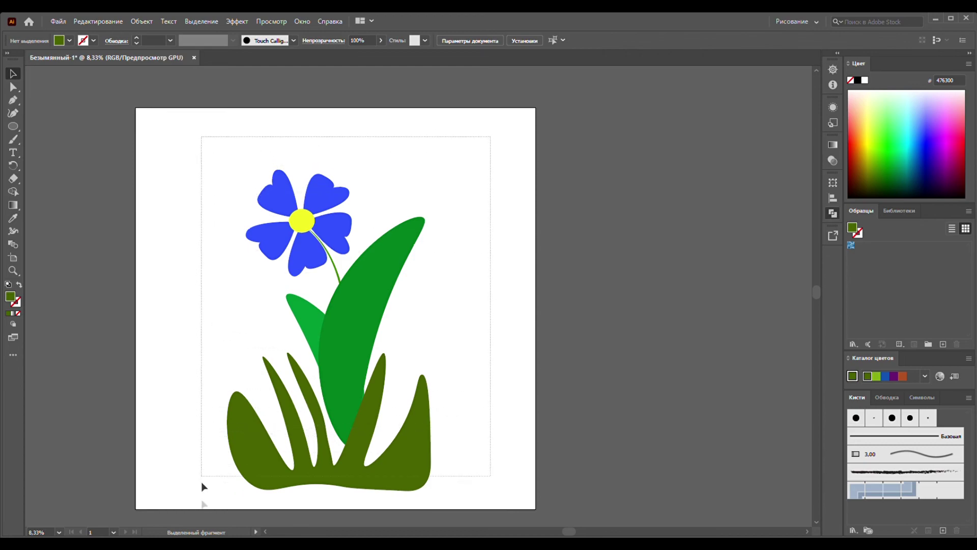
left_click_drag(202, 511, 227, 123)
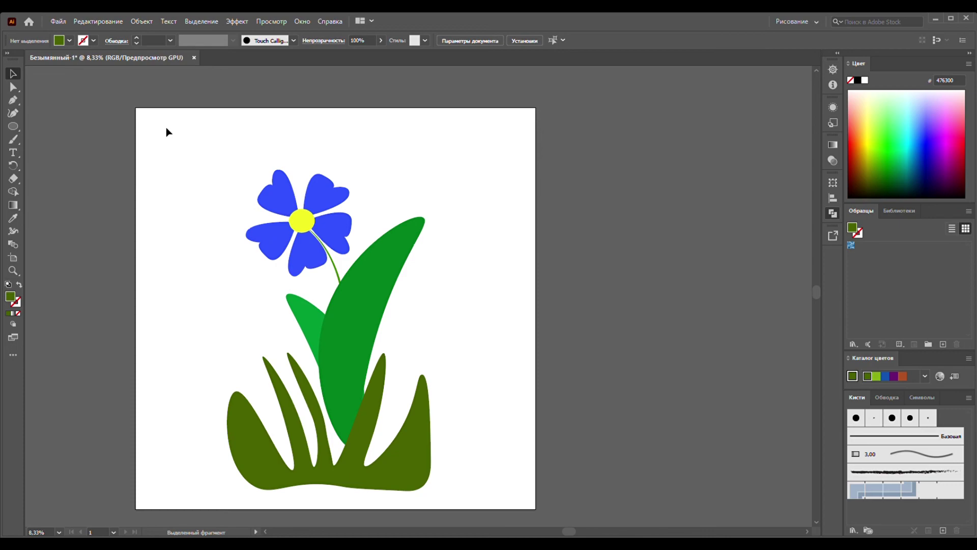
mouse_move(166, 127)
left_mouse_down()
mouse_move(396, 445)
mouse_move(516, 503)
left_mouse_up()
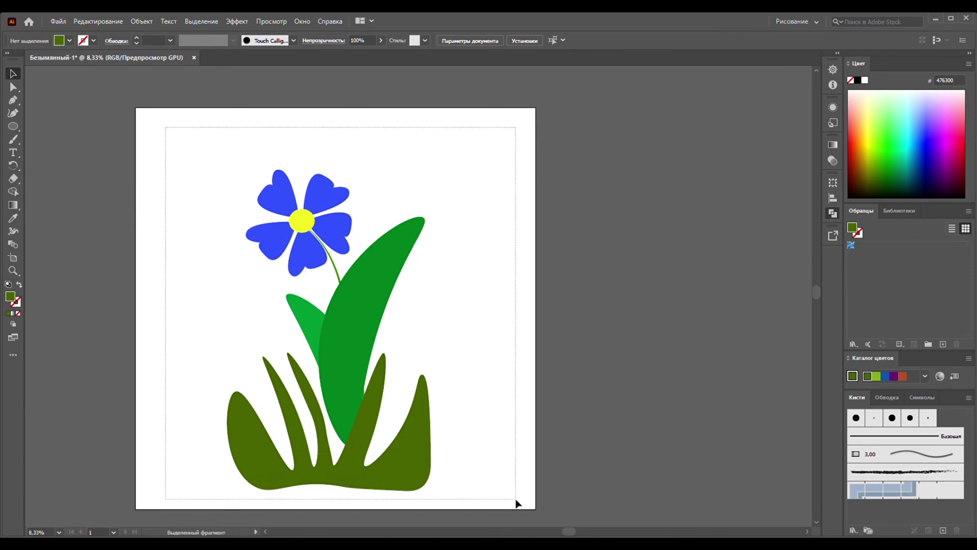
left_click_drag(516, 504, 515, 503)
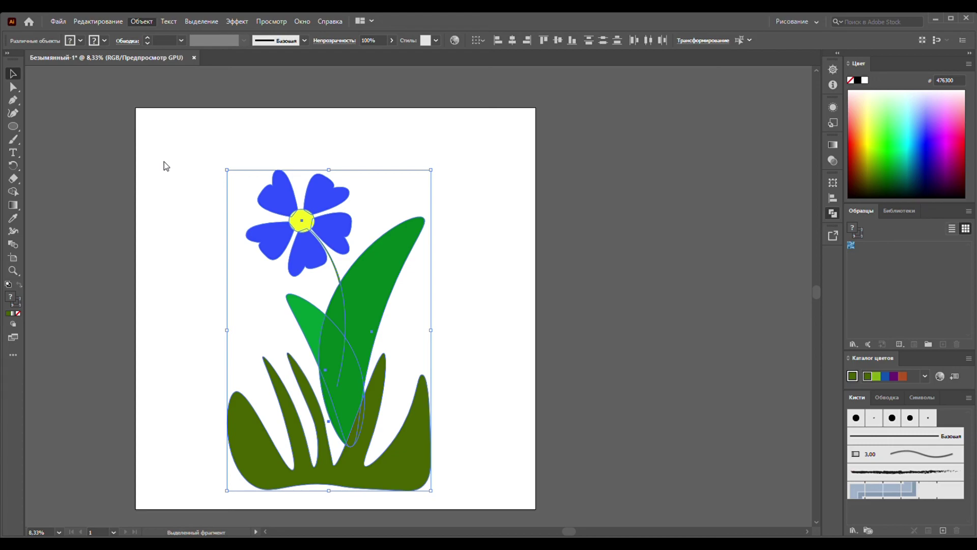
key("ctrl+z")
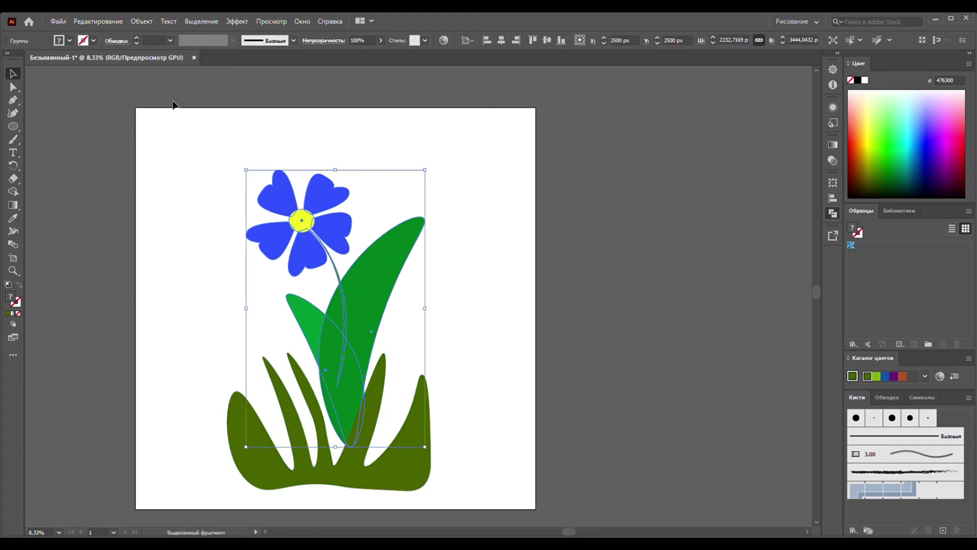
Step: Select all the artwork, group it with Ctrl+G, and deselect the new group
left_click_drag(144, 116, 516, 510)
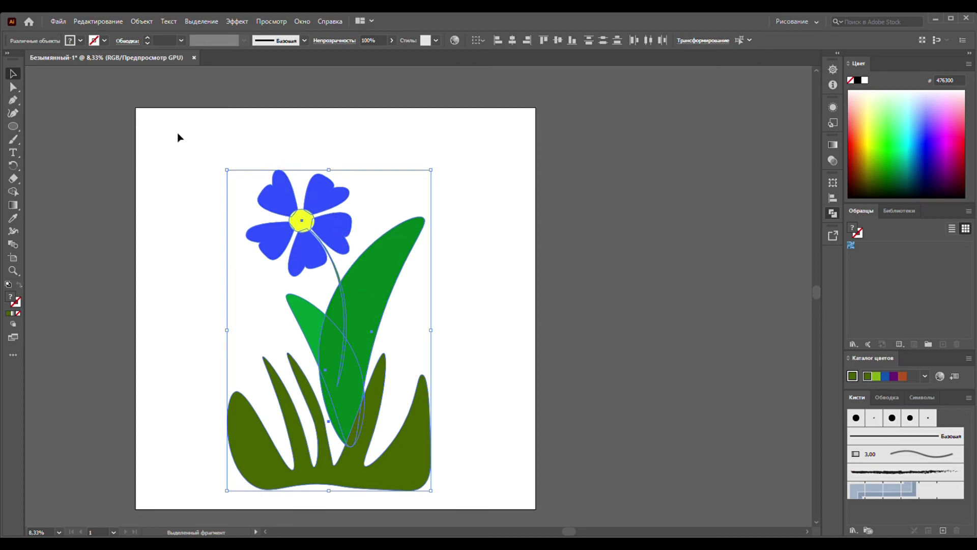
scroll(562, 414, "down", 1)
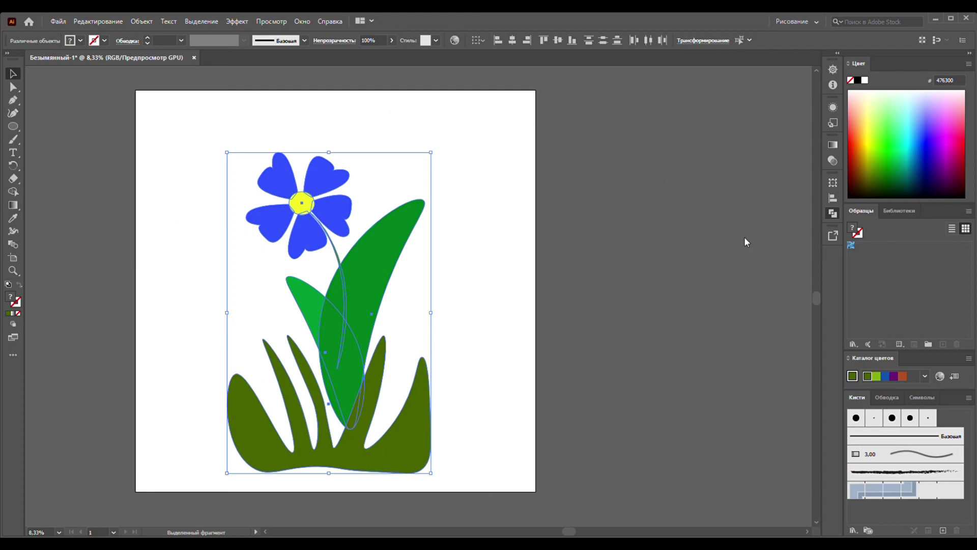
key("ctrl+g")
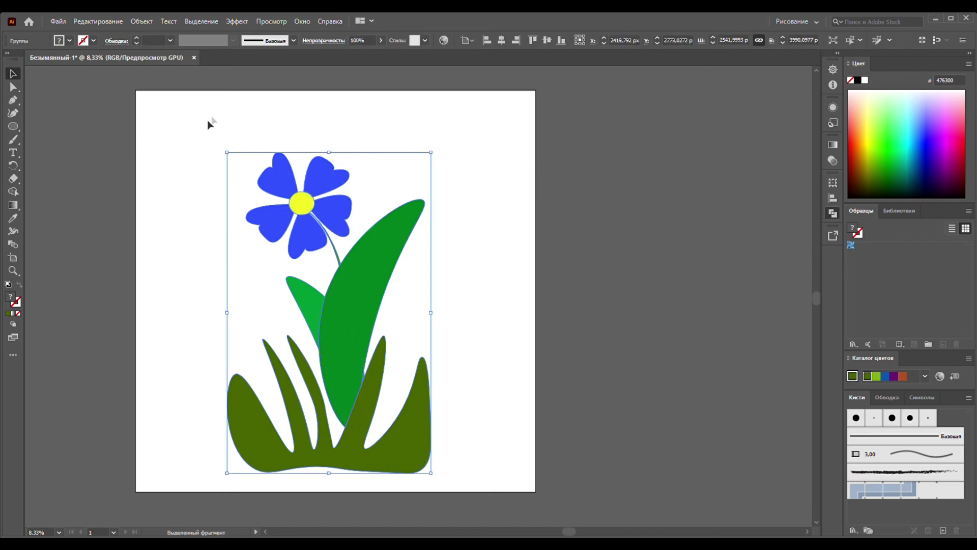
left_click(541, 261)
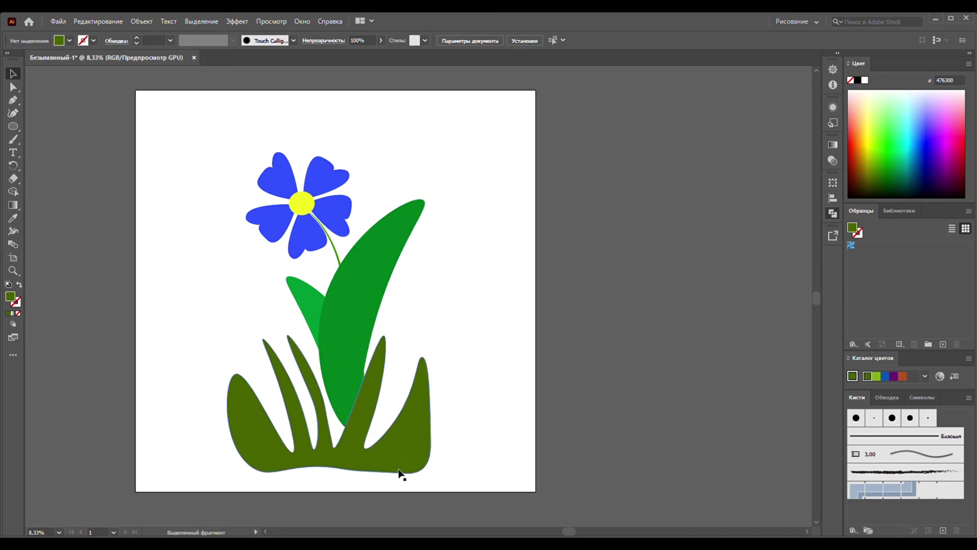
left_click_drag(566, 532, 523, 532)
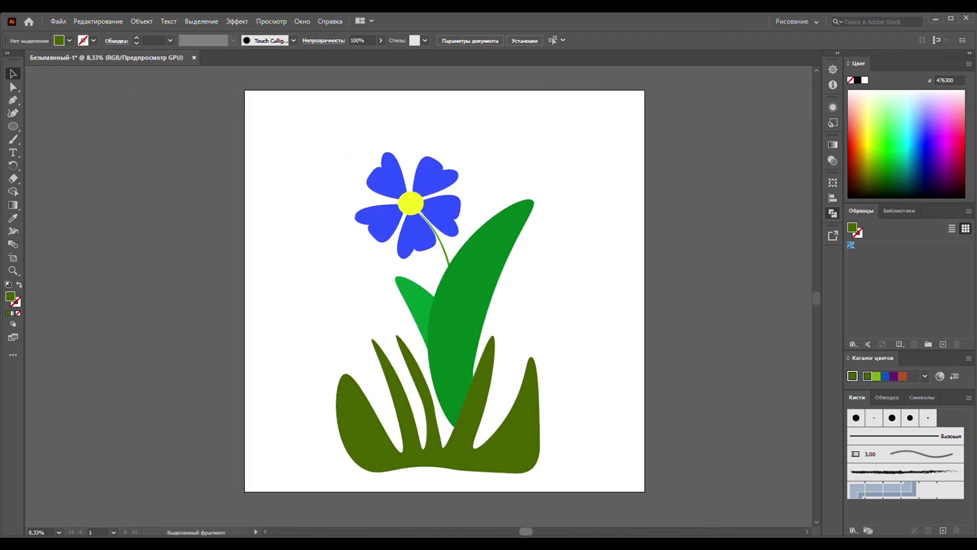